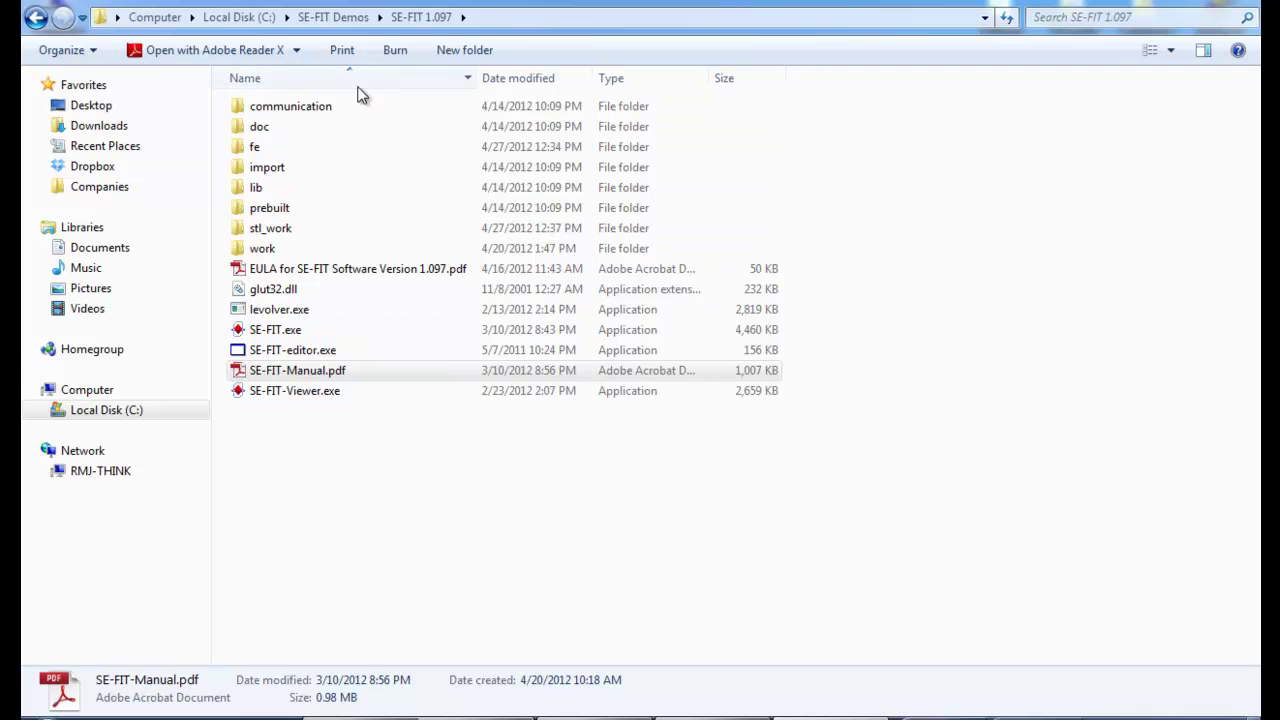
# - Select SE-FIT.exe in the SE-FIT 1.097 folder
pyautogui.click(380, 470)
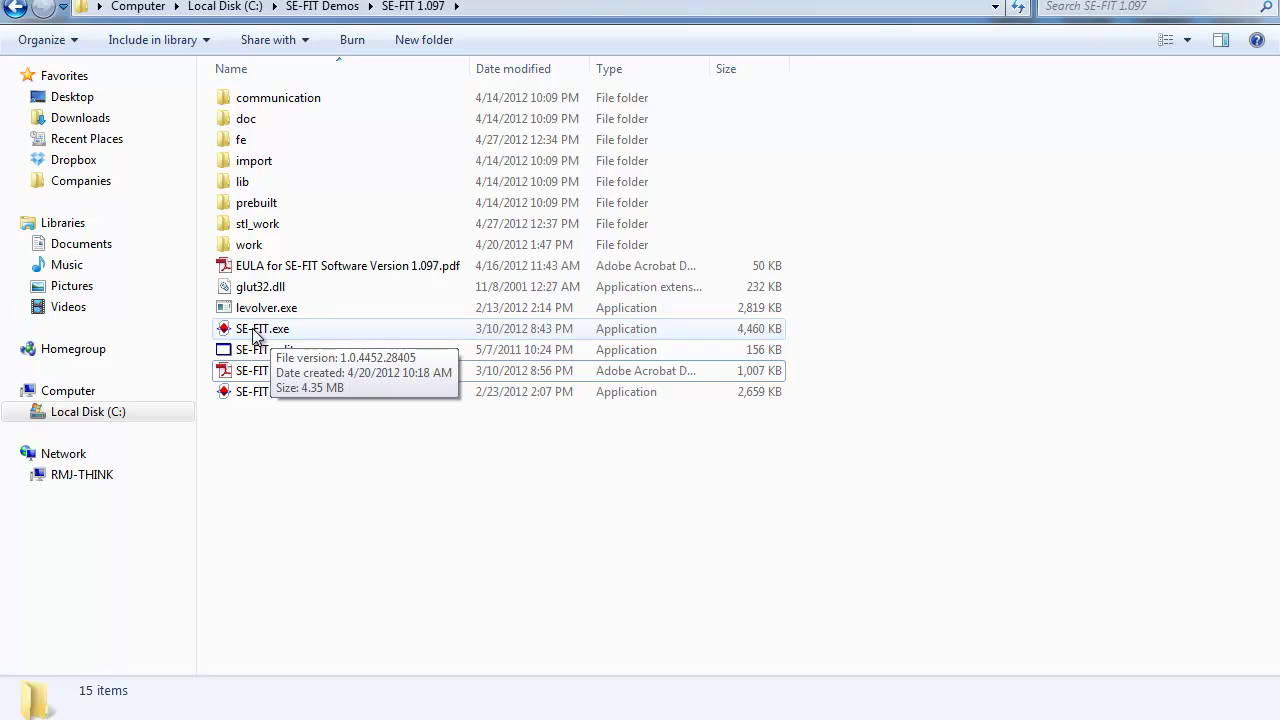
pyautogui.click(248, 332)
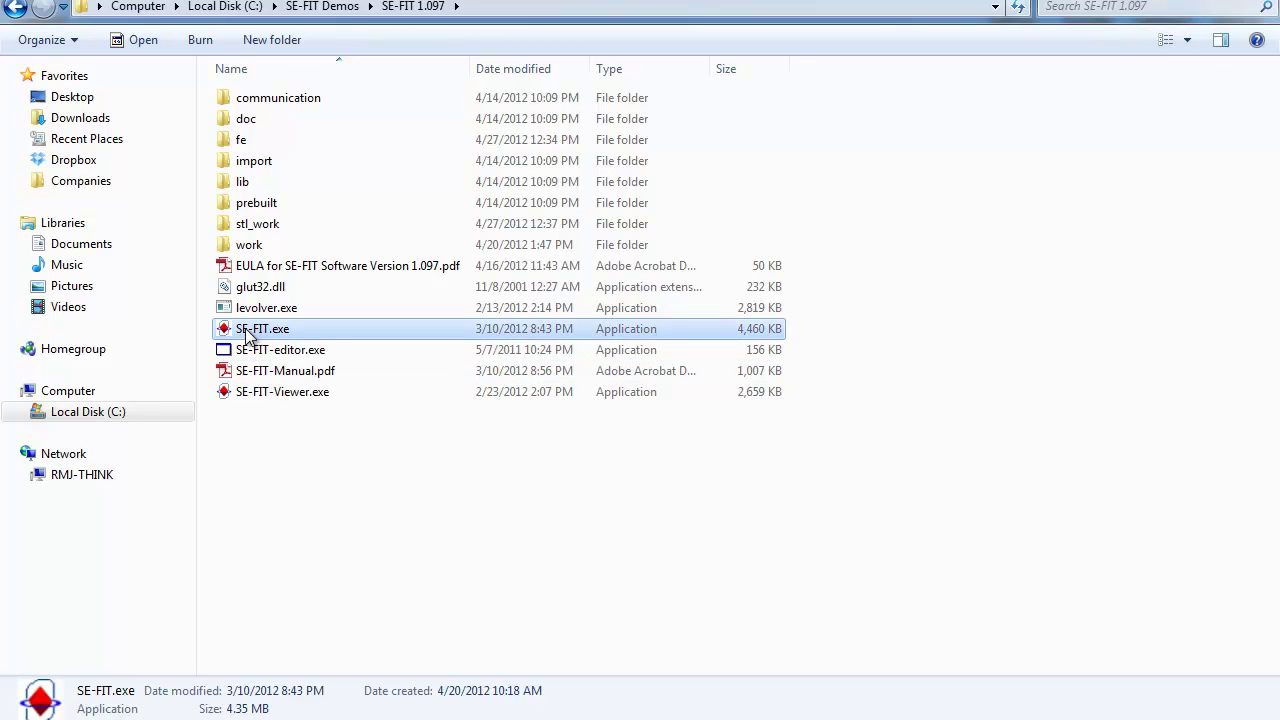
# - Launch SE-FIT.exe and reset the solver twice to a blank model
pyautogui.doubleClick(246, 331)
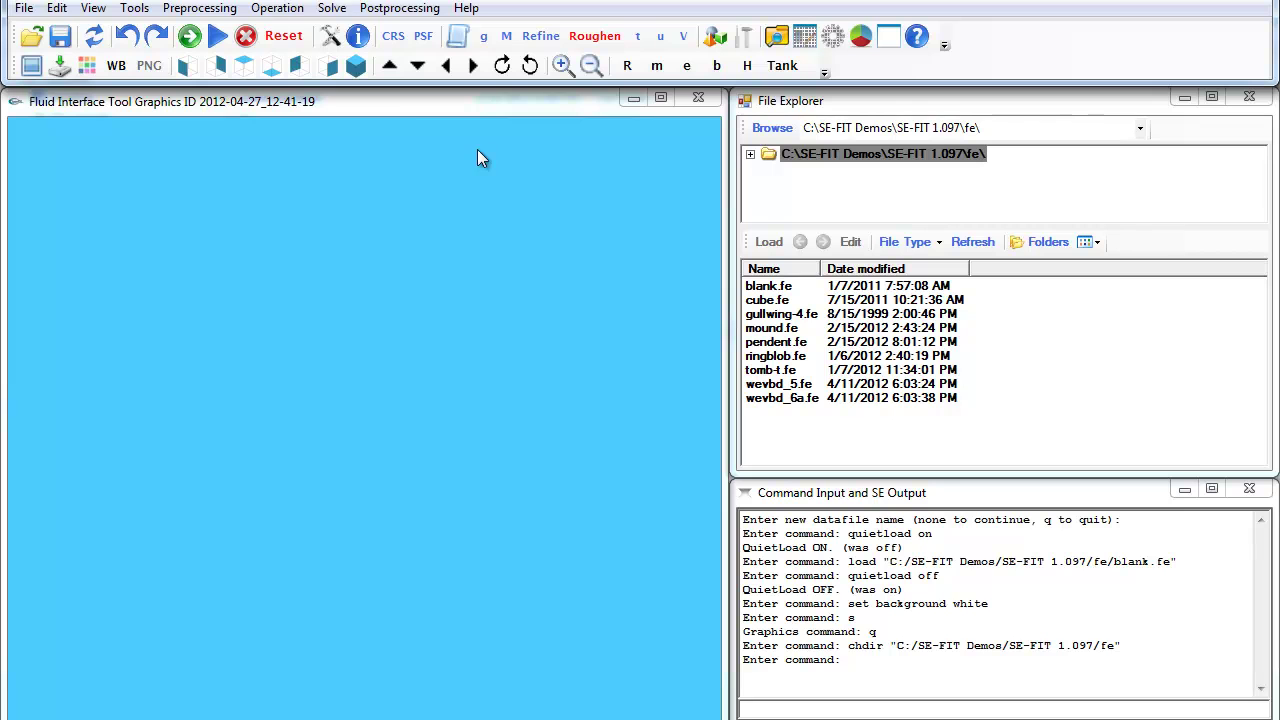
pyautogui.click(278, 38)
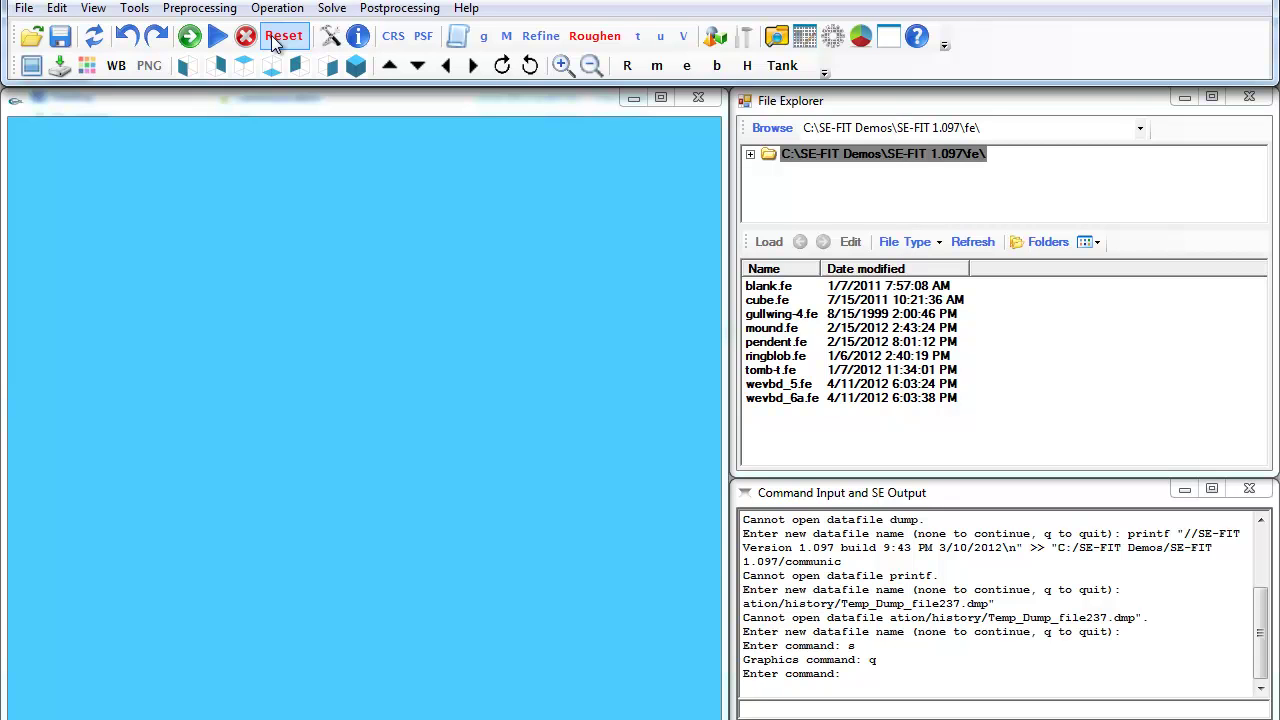
pyautogui.click(278, 41)
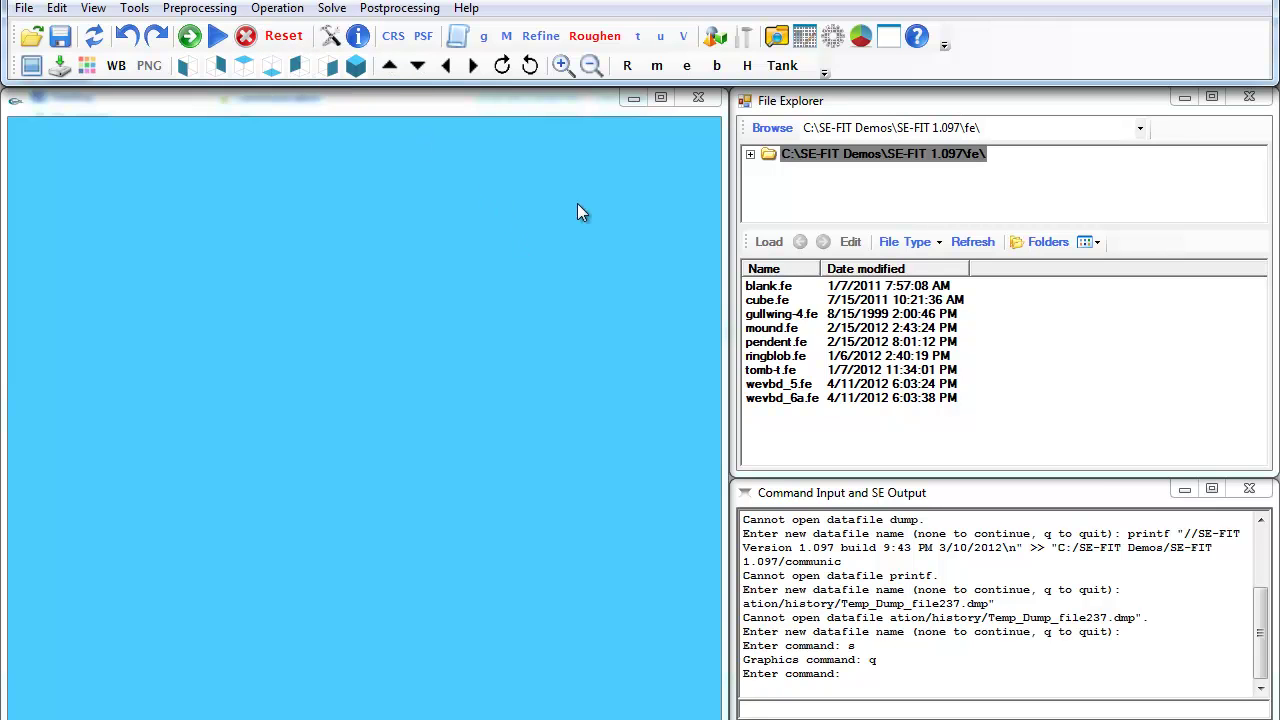
# - Load cube.fe from the file explorer so the green cube appears
pyautogui.doubleClick(772, 300)
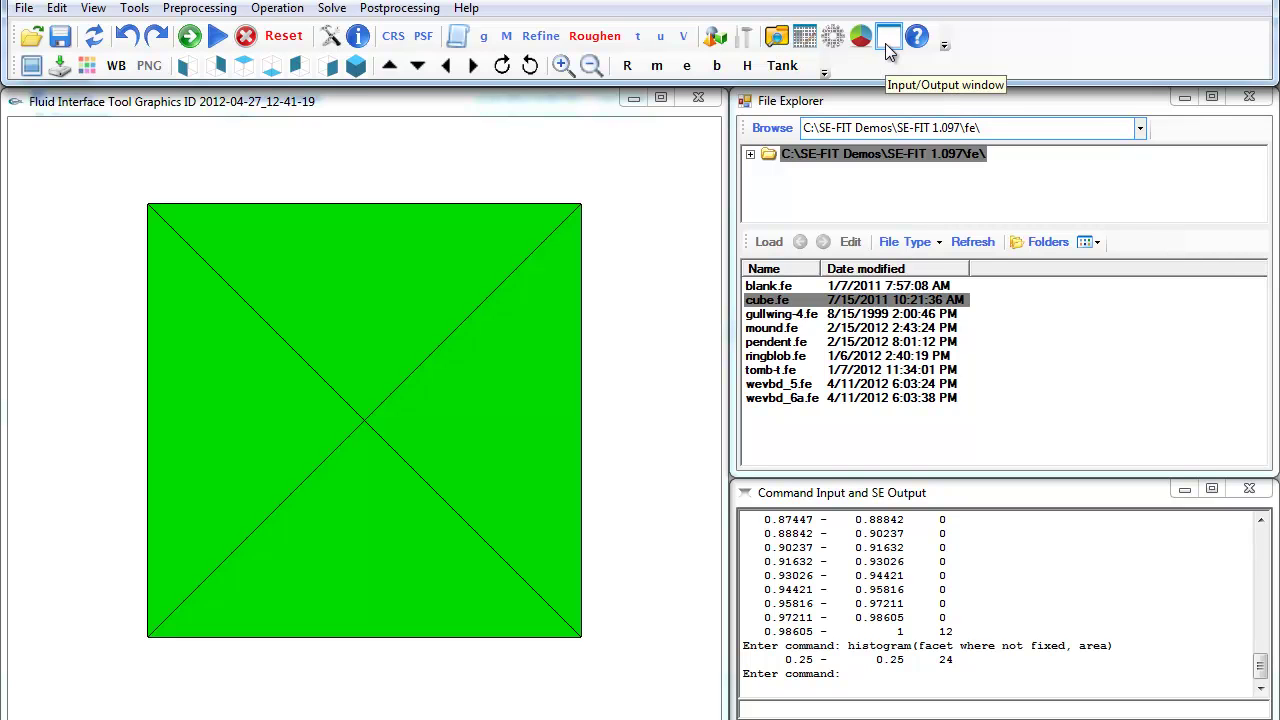
# - Open cube.fe in the text editor and scroll through its coloured faces and volume-1 body
pyautogui.click(805, 38)
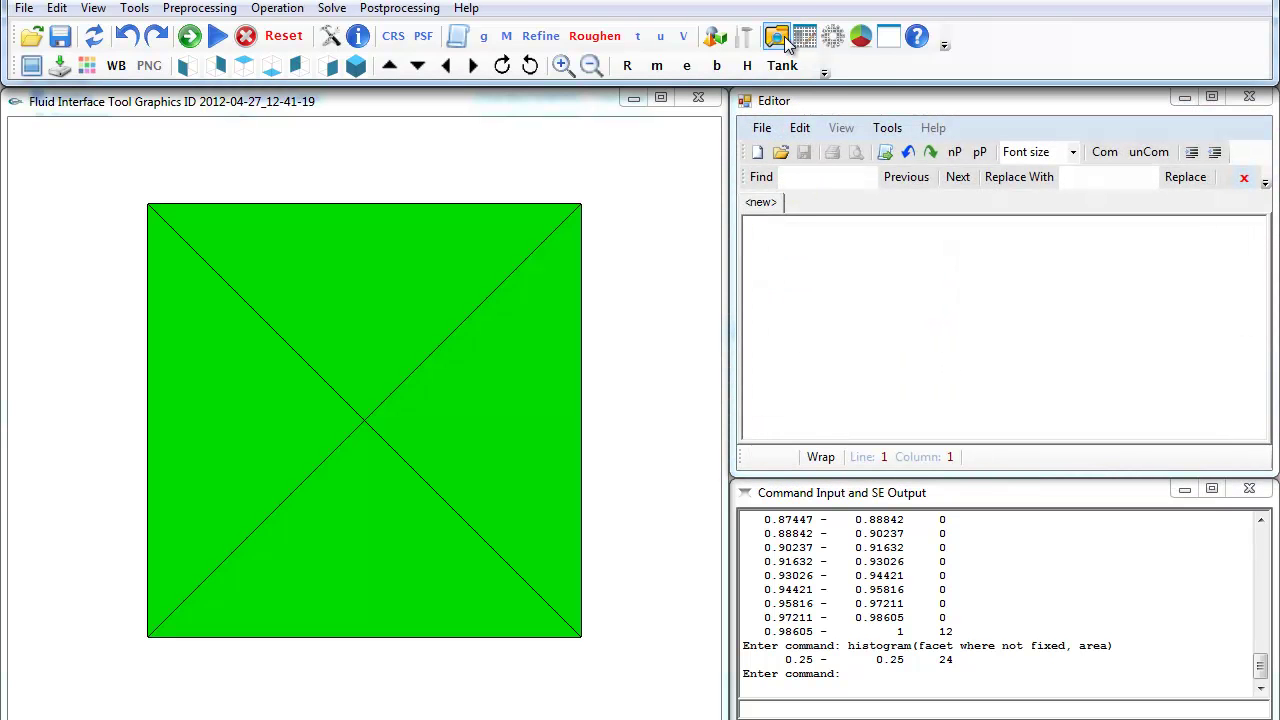
pyautogui.click(777, 151)
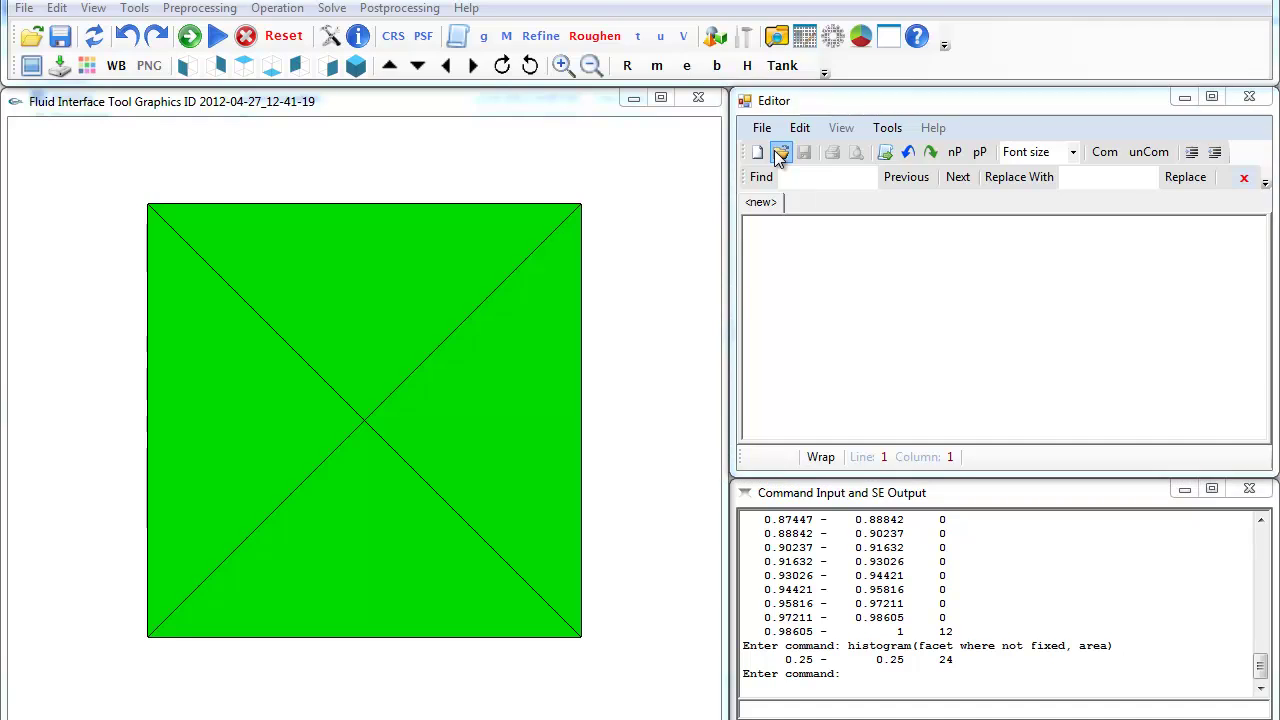
pyautogui.doubleClick(238, 148)
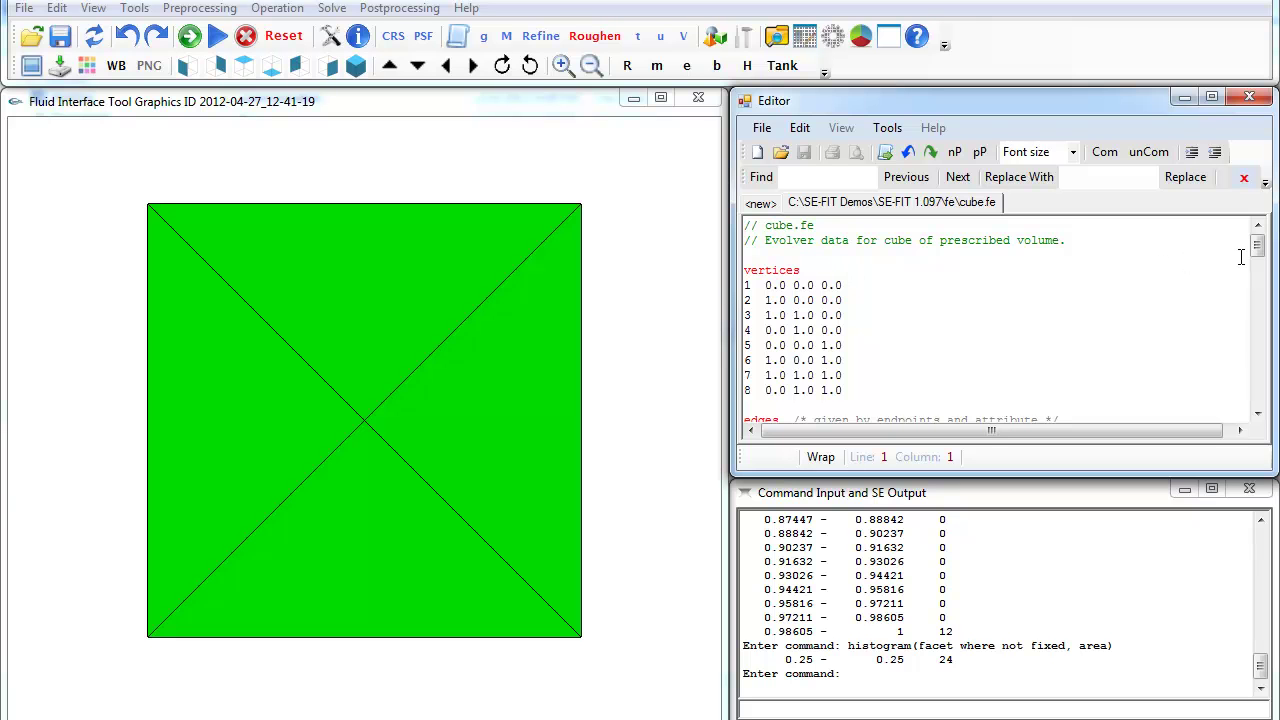
pyautogui.moveTo(1257, 245); pyautogui.dragTo(1241, 322)
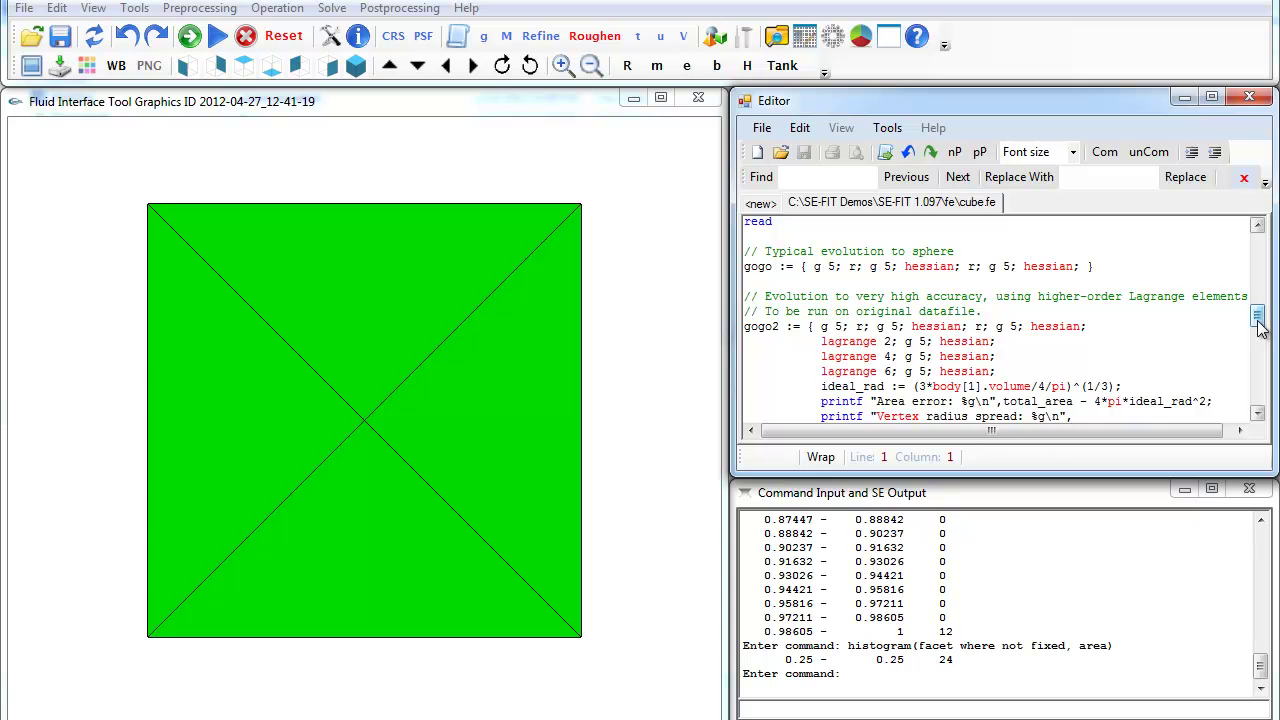
pyautogui.moveTo(1259, 328); pyautogui.dragTo(1258, 294)
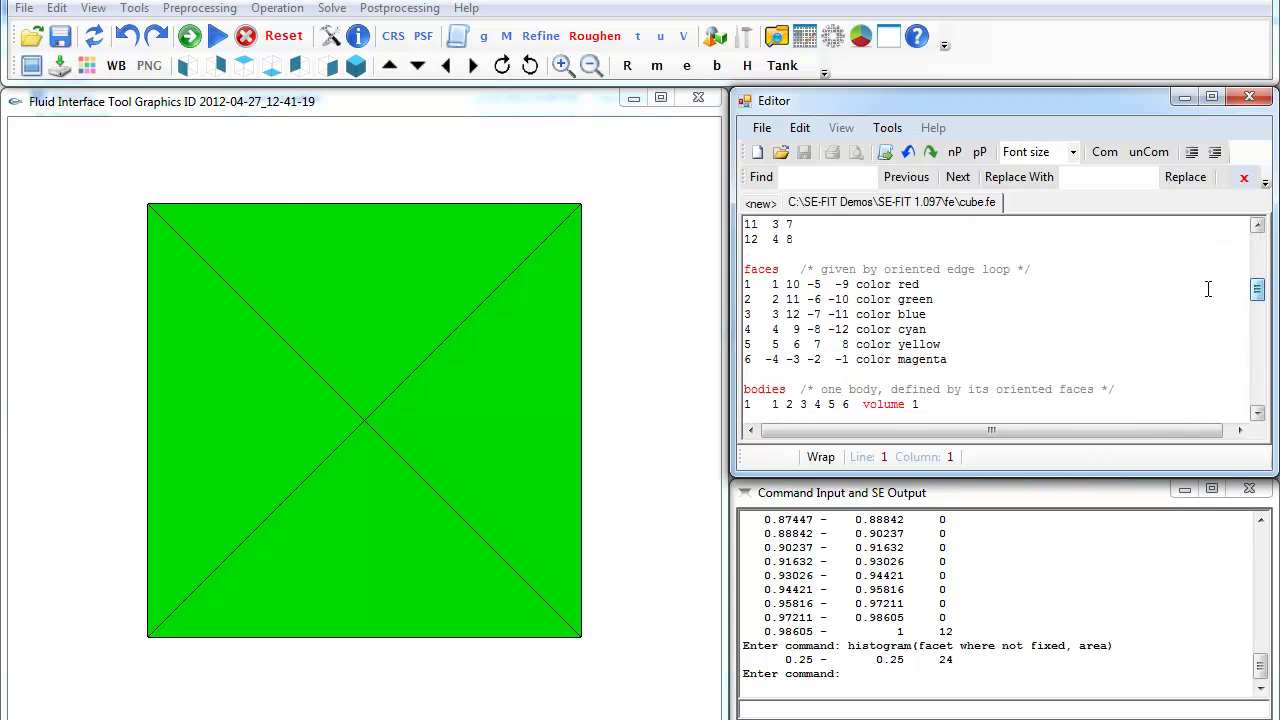
pyautogui.moveTo(470, 240); pyautogui.dragTo(545, 207)
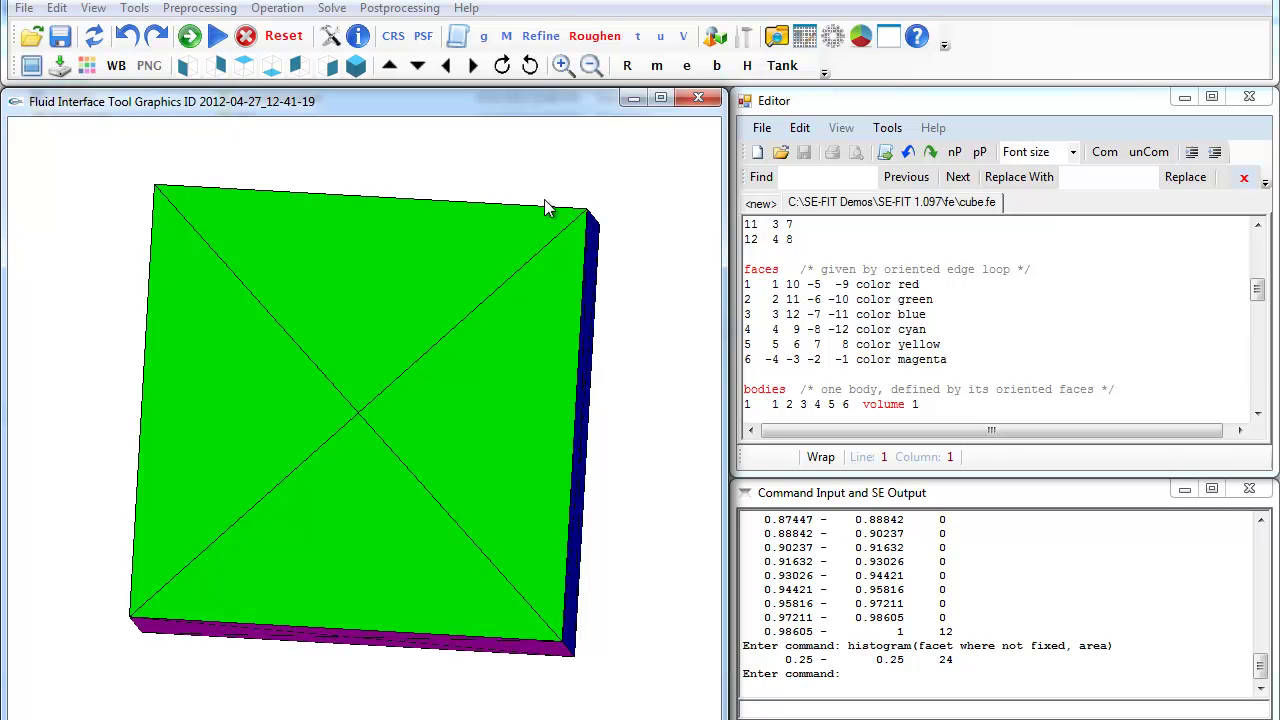
# - Rotate the cube and show the Parameters list with body 1's target and actual volume 1
pyautogui.moveTo(545, 207); pyautogui.dragTo(404, 266)
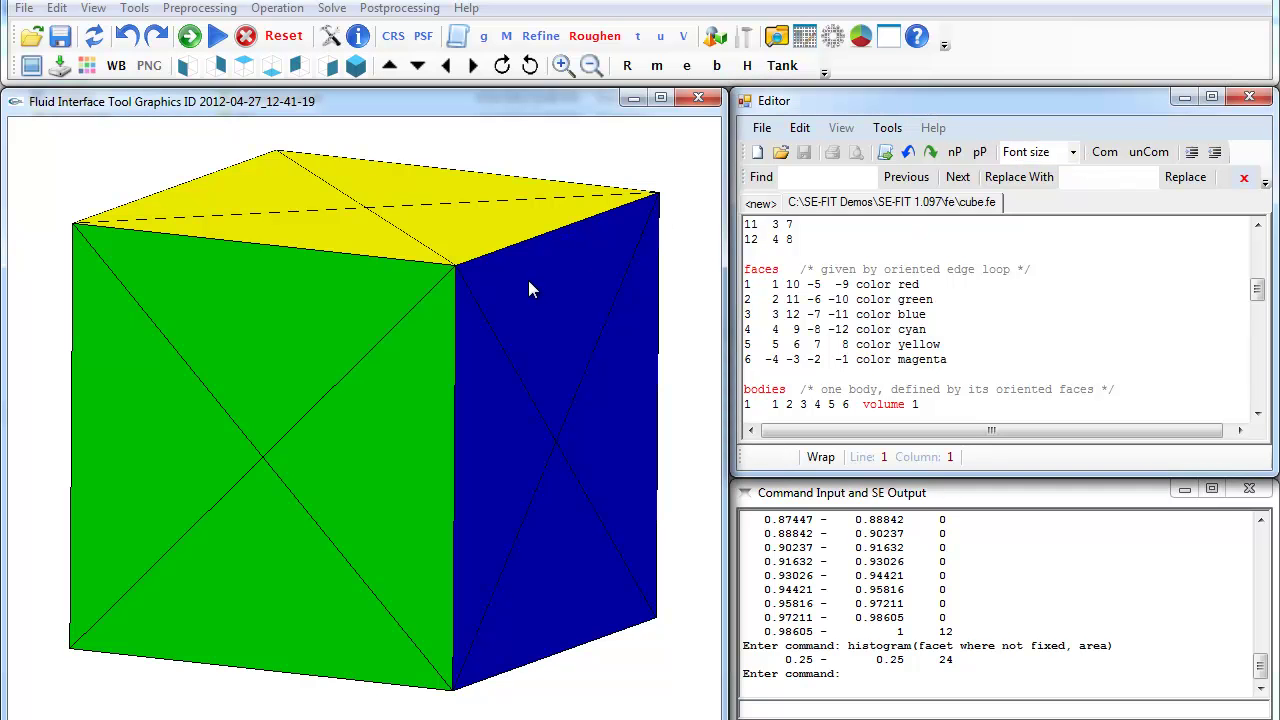
pyautogui.moveTo(528, 286); pyautogui.dragTo(322, 262)
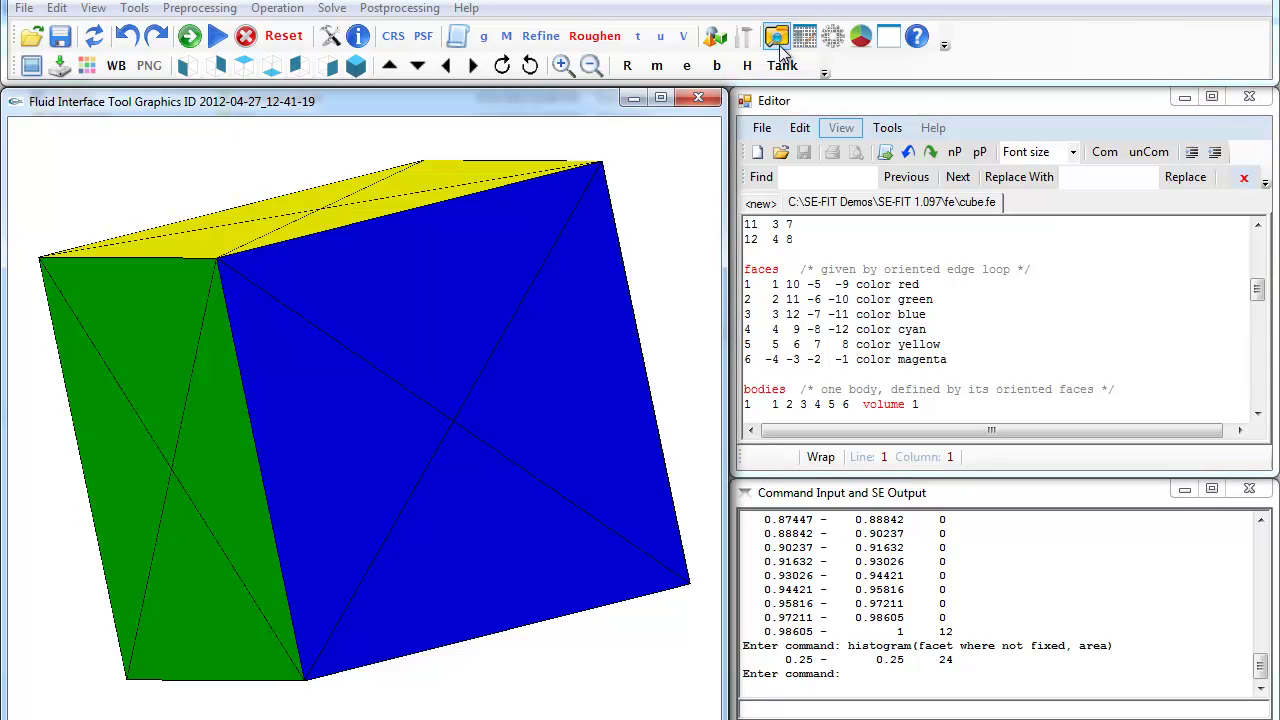
pyautogui.click(833, 38)
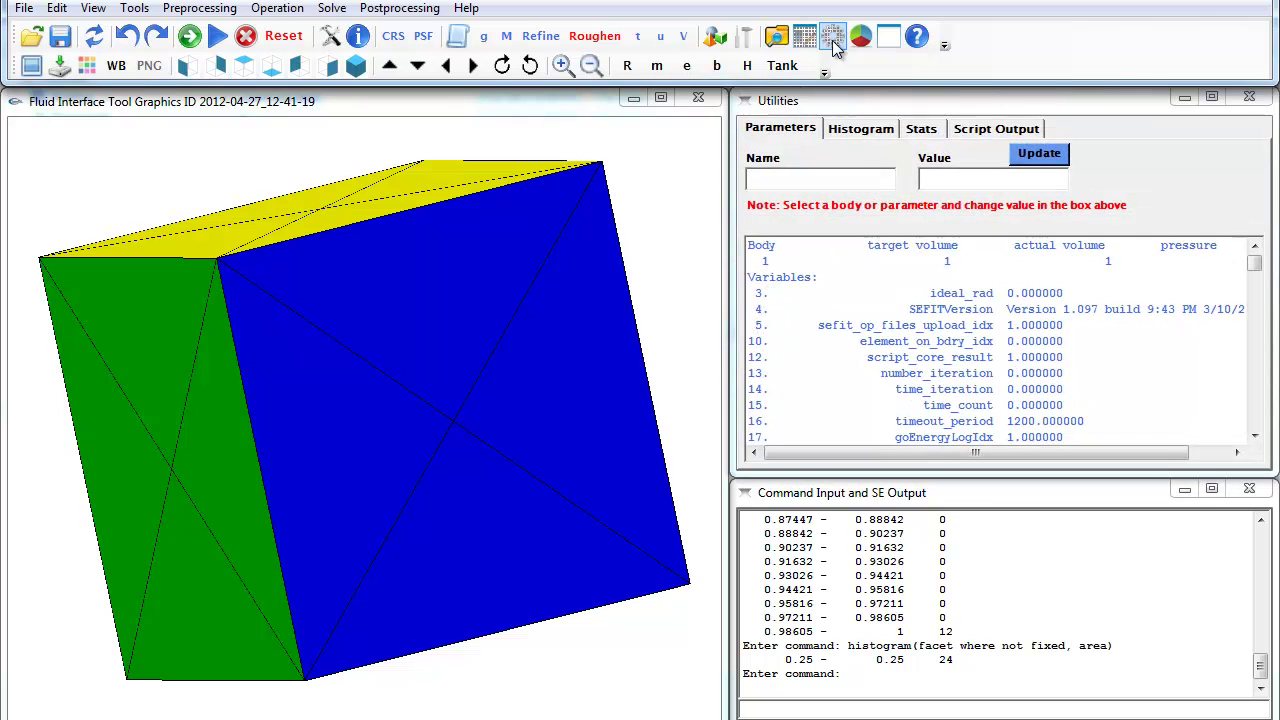
pyautogui.moveTo(1254, 262)
pyautogui.mouseDown()
pyautogui.moveTo(1246, 382)
pyautogui.moveTo(1252, 252)
pyautogui.mouseUp()
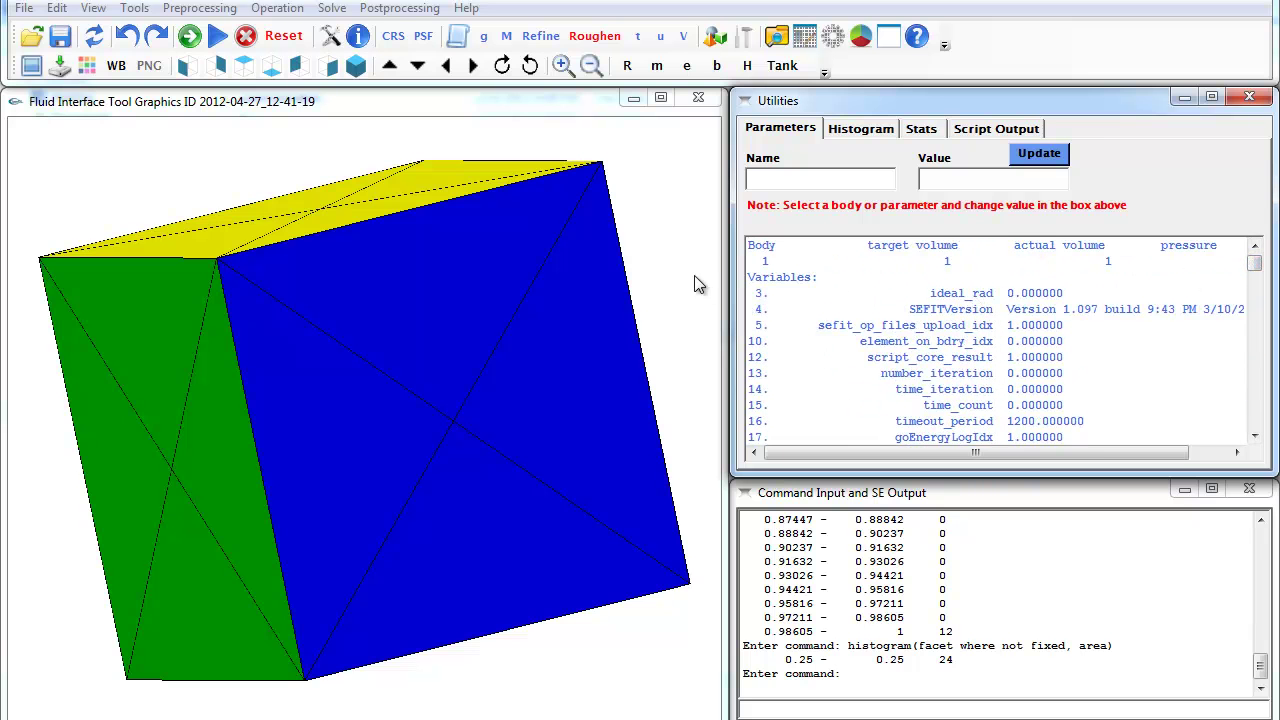
pyautogui.moveTo(432, 249); pyautogui.dragTo(640, 233)
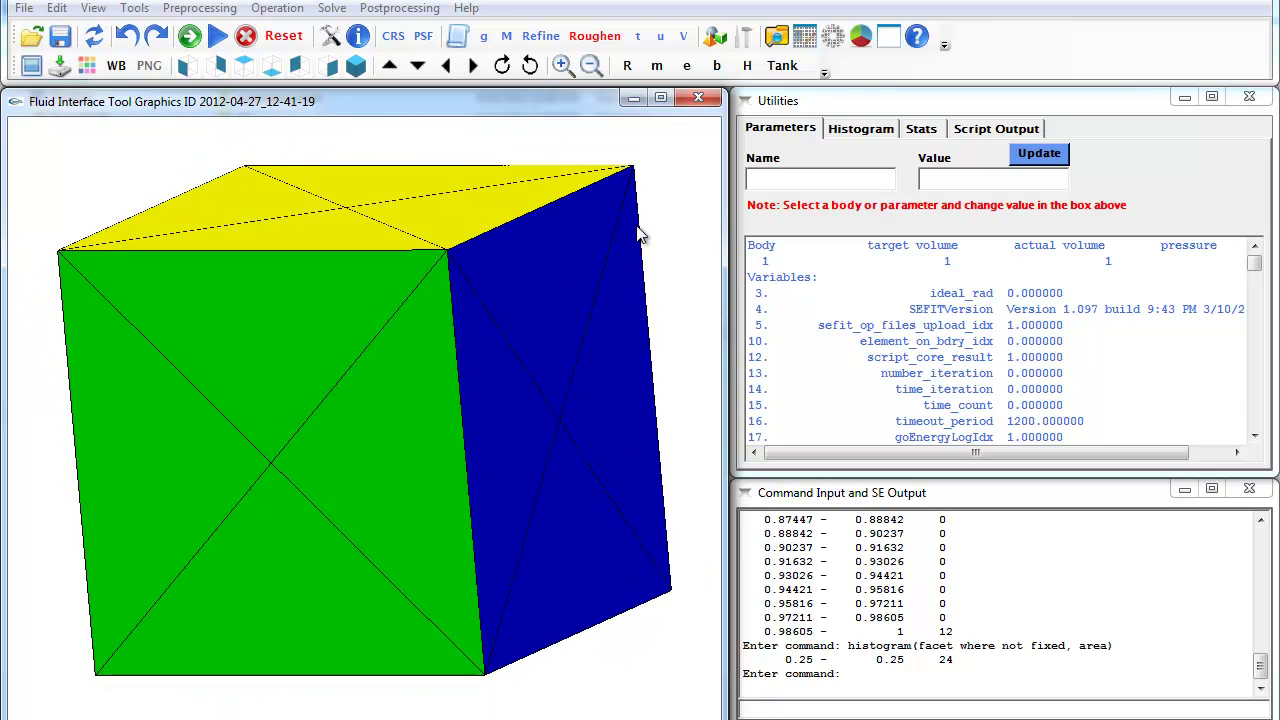
# - Run Convergence Run Setup with maximal edge length 0.1 to evolve the cube
pyautogui.click(300, 9)
pyautogui.moveTo(322, 12)
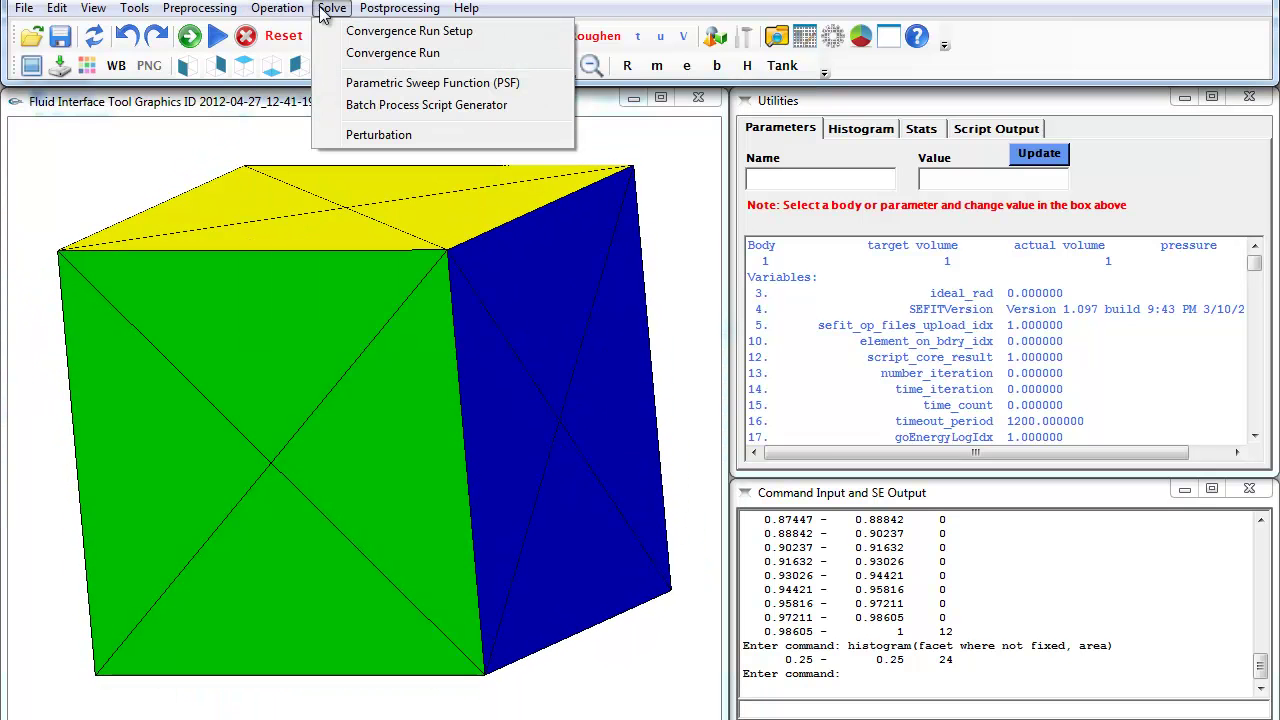
pyautogui.click(340, 31)
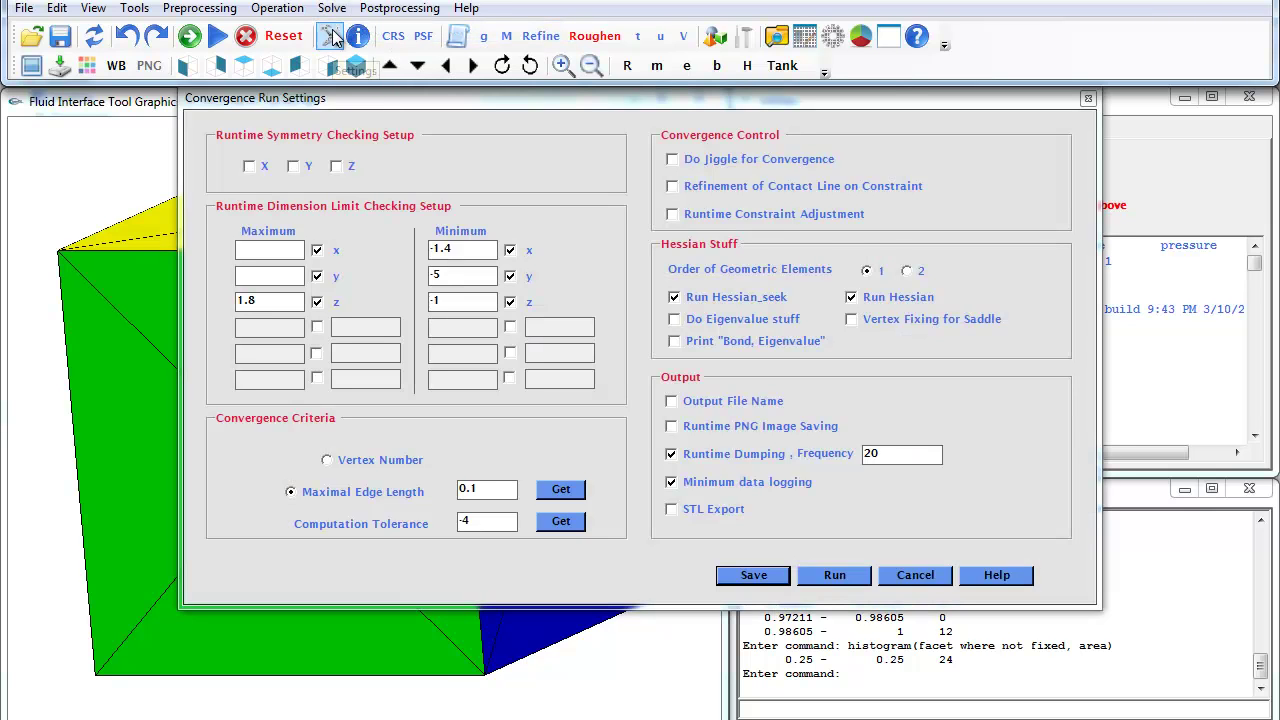
pyautogui.moveTo(405, 105); pyautogui.dragTo(400, 128)
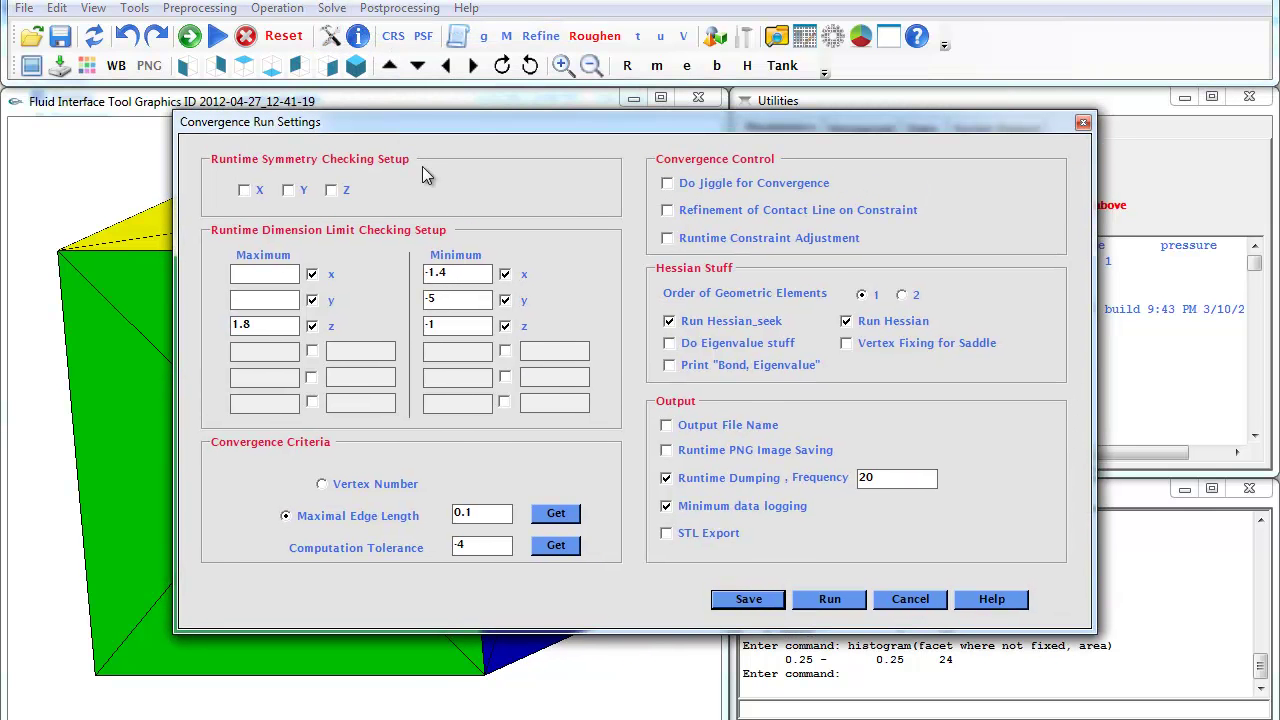
pyautogui.click(489, 515)
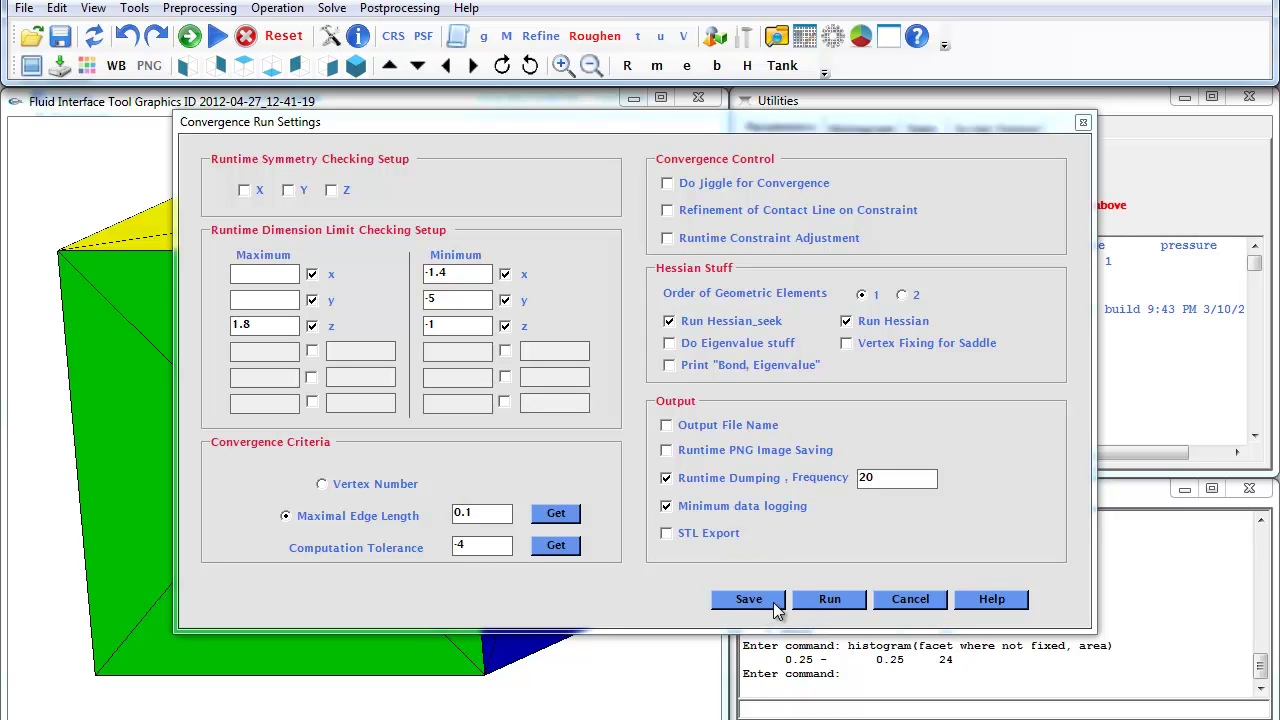
pyautogui.click(829, 599)
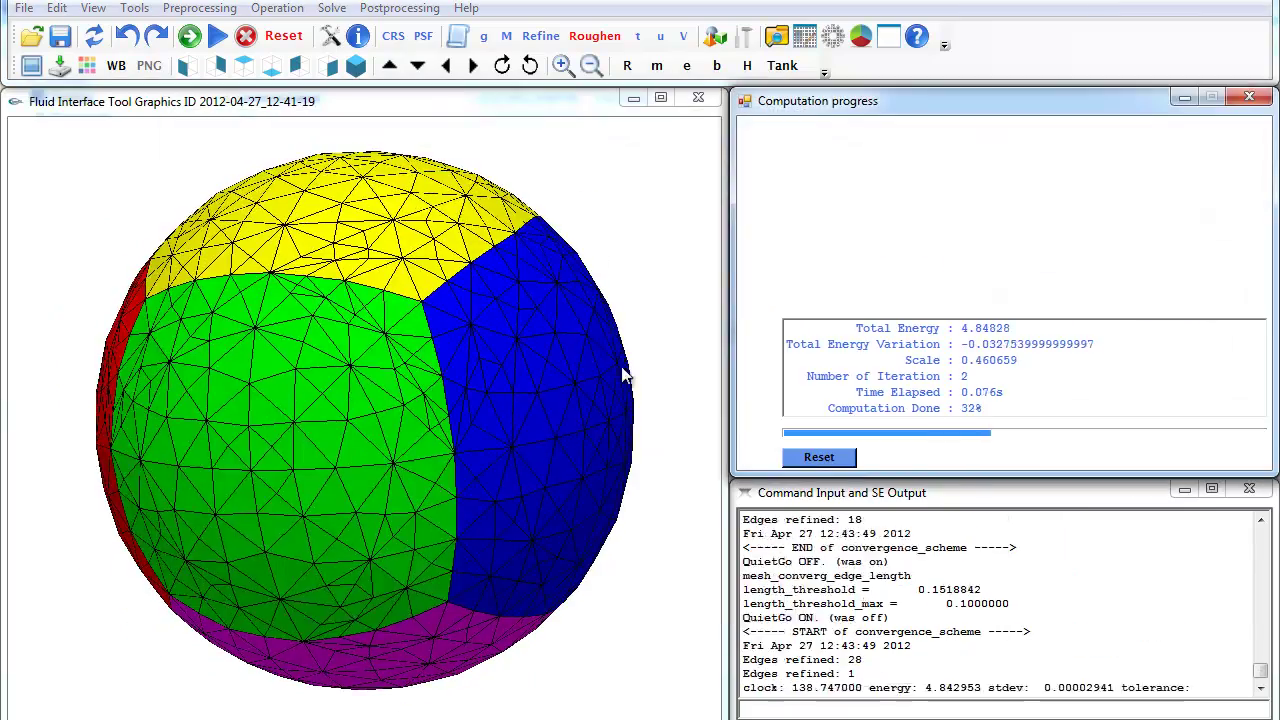
# - Rotate the sphere to inspect it while convergence finishes at energy about 4.8389
pyautogui.moveTo(622, 376); pyautogui.dragTo(249, 251)
pyautogui.moveTo(374, 423); pyautogui.dragTo(457, 389)
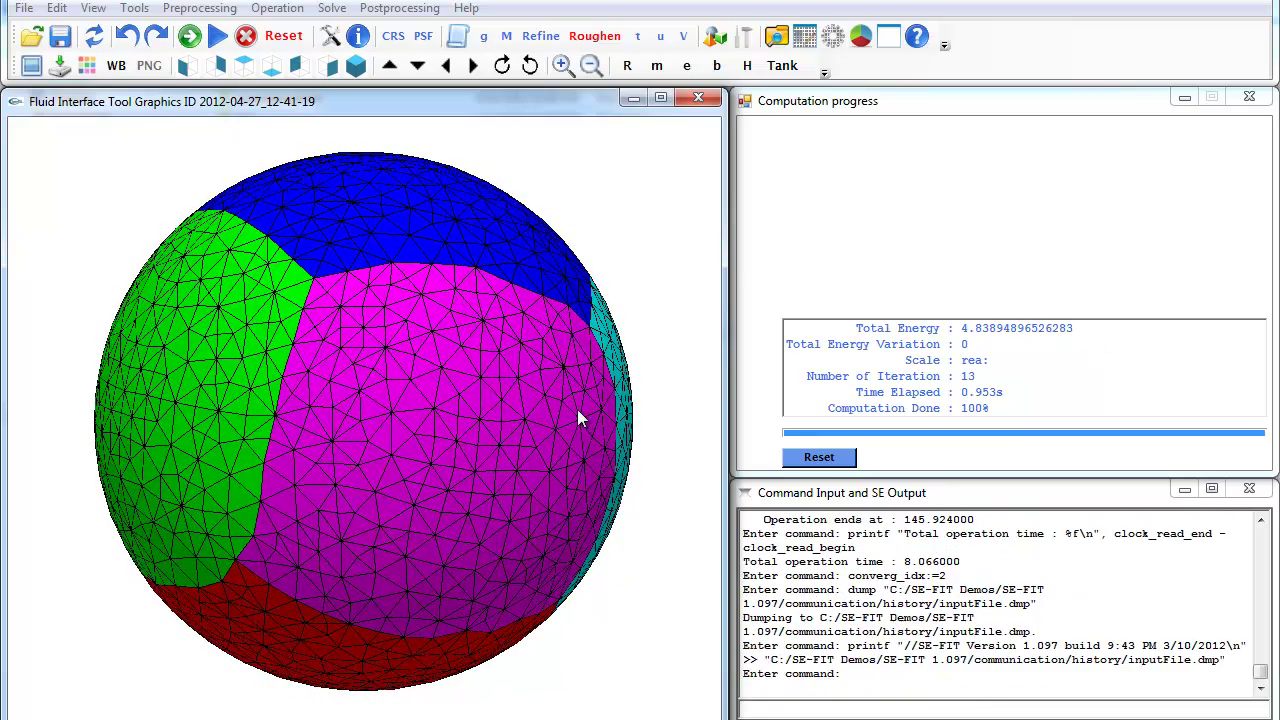
pyautogui.moveTo(578, 411); pyautogui.dragTo(320, 262)
pyautogui.moveTo(400, 373); pyautogui.dragTo(409, 296)
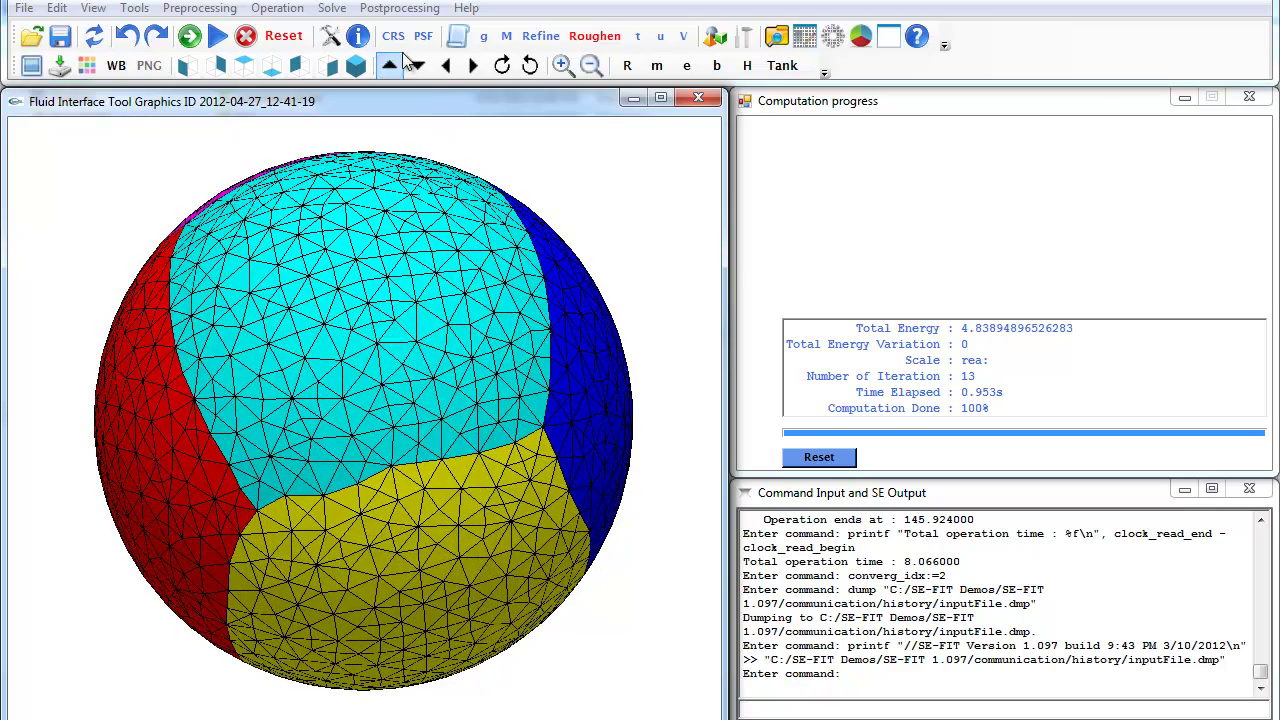
# - Refine the sphere's mesh edges and run convergence again, rotating to inspect the coloured regions
pyautogui.click(540, 36)
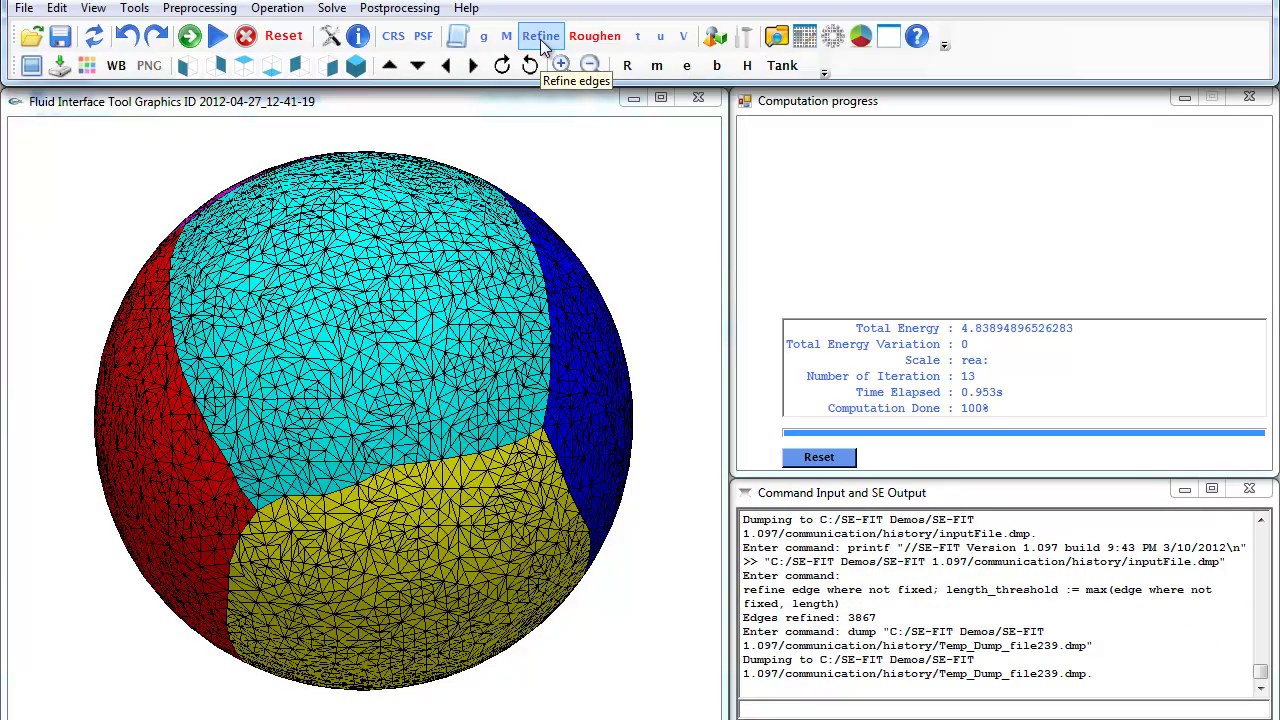
pyautogui.moveTo(560, 312); pyautogui.dragTo(338, 148)
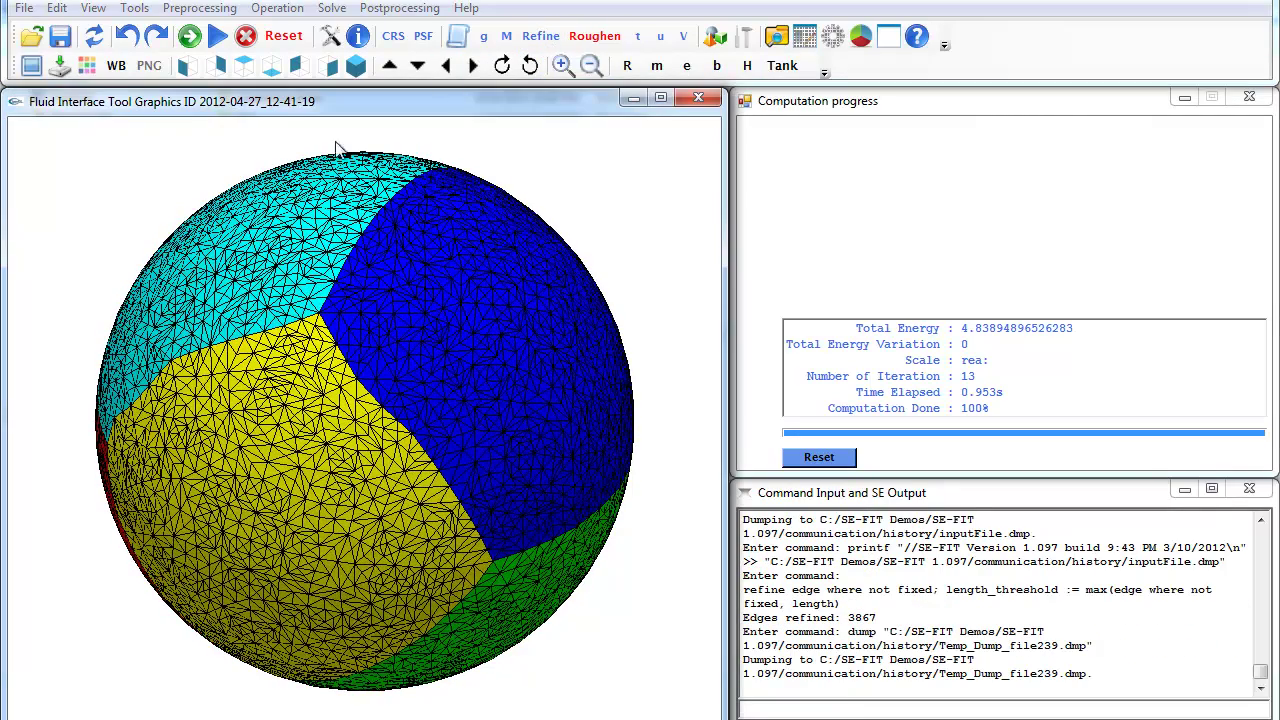
pyautogui.click(218, 35)
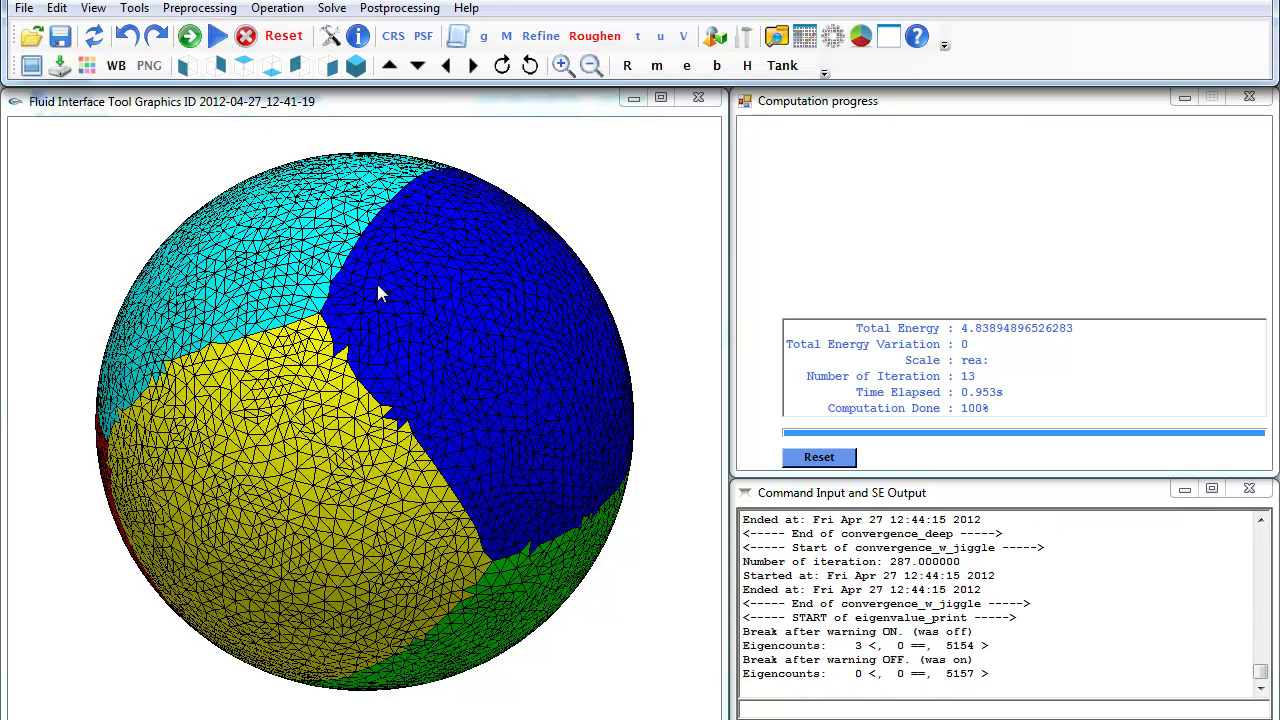
pyautogui.moveTo(543, 314); pyautogui.dragTo(294, 285)
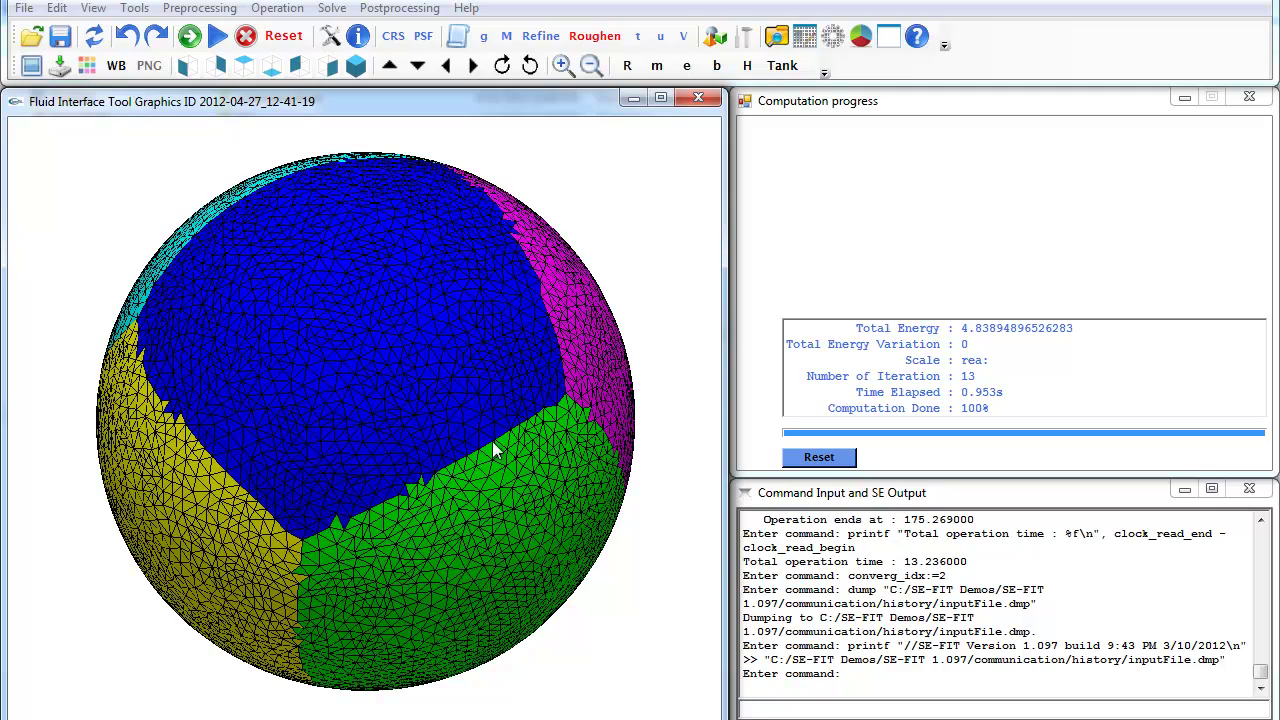
pyautogui.moveTo(554, 518); pyautogui.dragTo(517, 126)
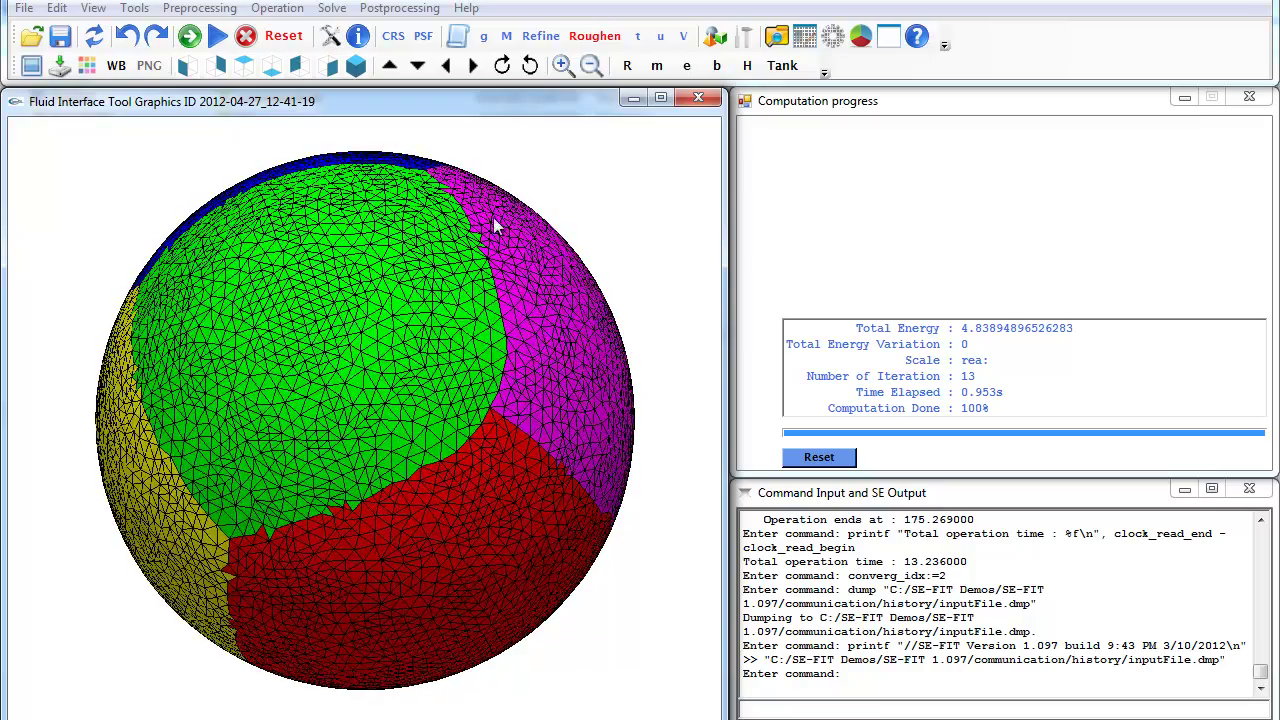
pyautogui.moveTo(493, 226); pyautogui.dragTo(430, 230)
# - Roughen the sphere mesh three times and re-solve it to convergence
pyautogui.click(598, 40)
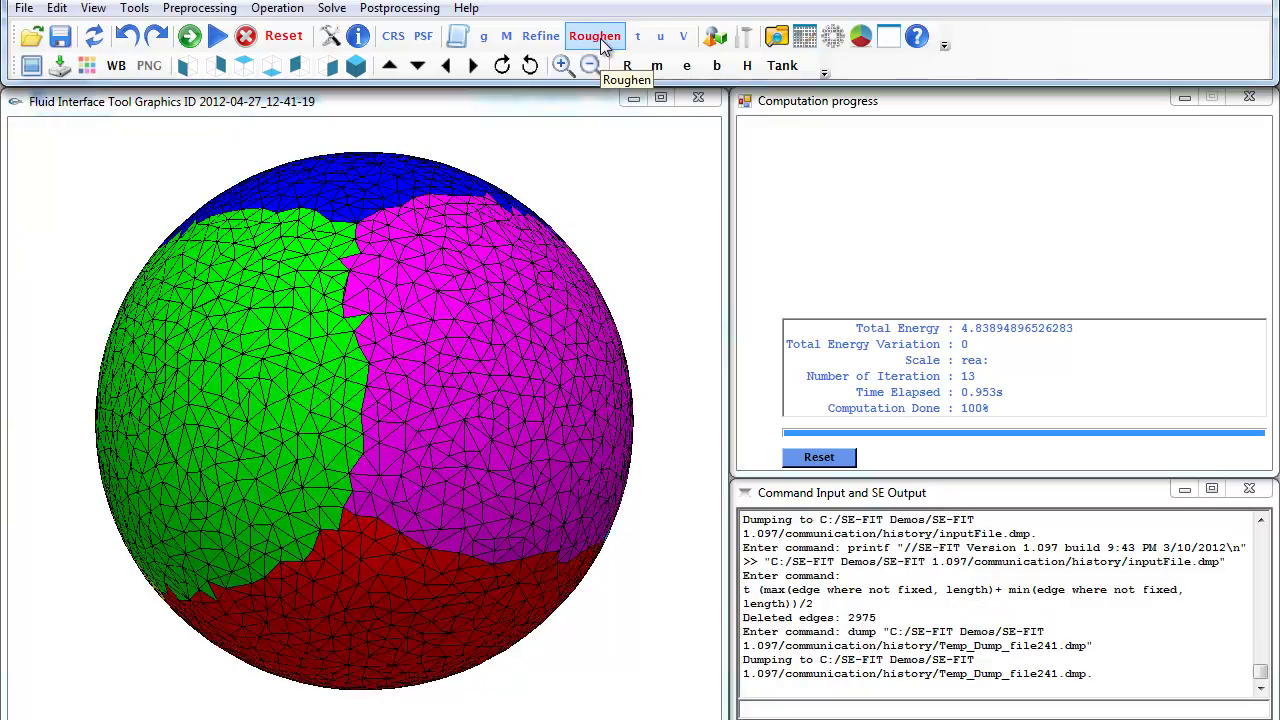
pyautogui.click(595, 37)
pyautogui.click(595, 37)
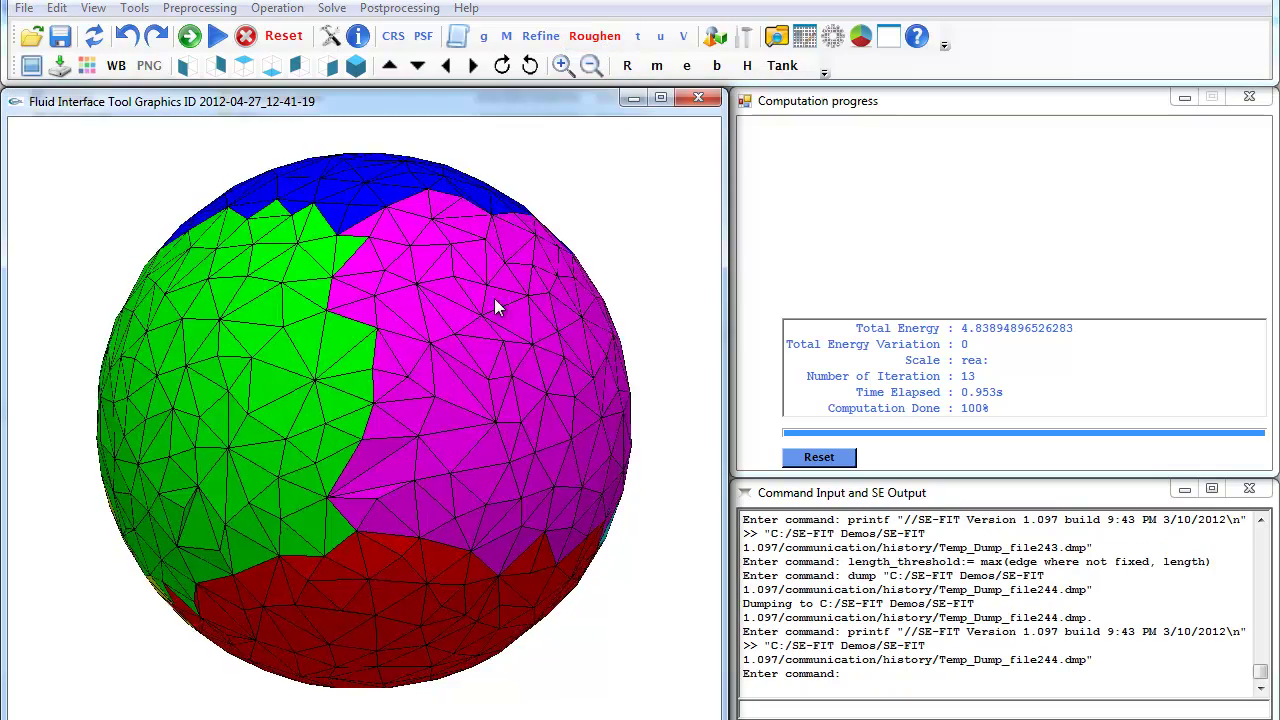
pyautogui.moveTo(494, 305); pyautogui.dragTo(453, 199)
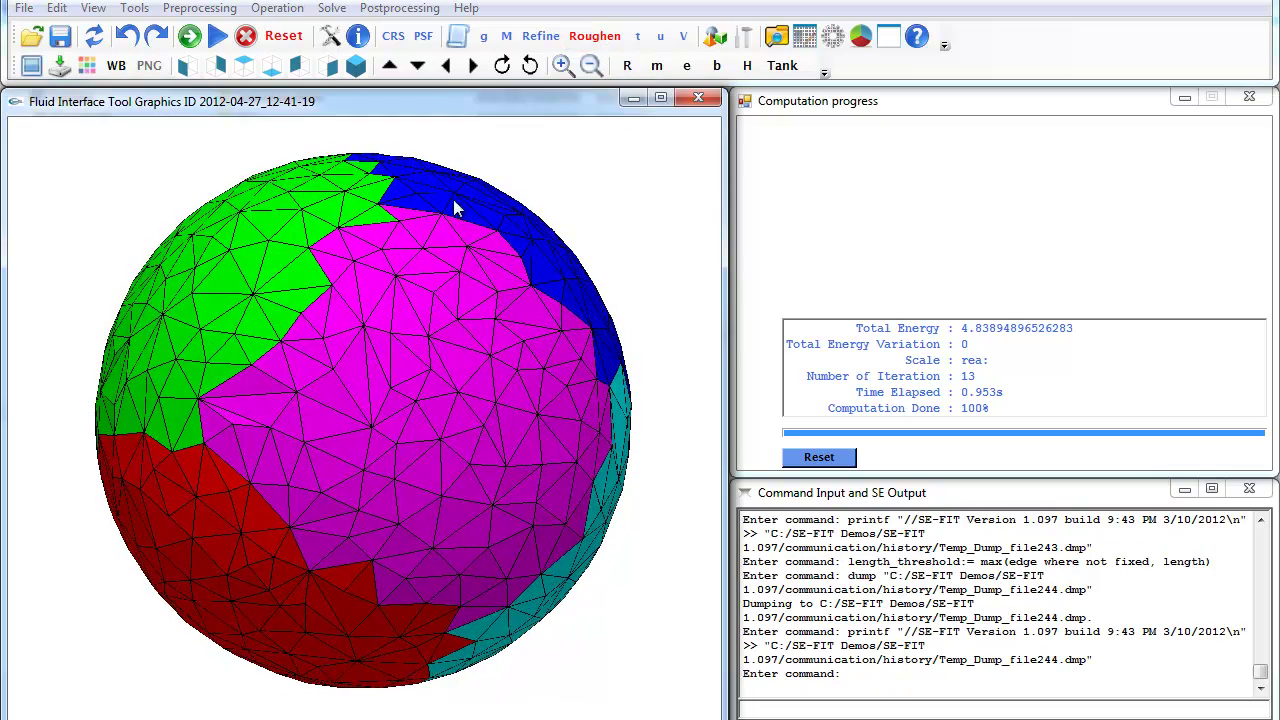
pyautogui.click(216, 37)
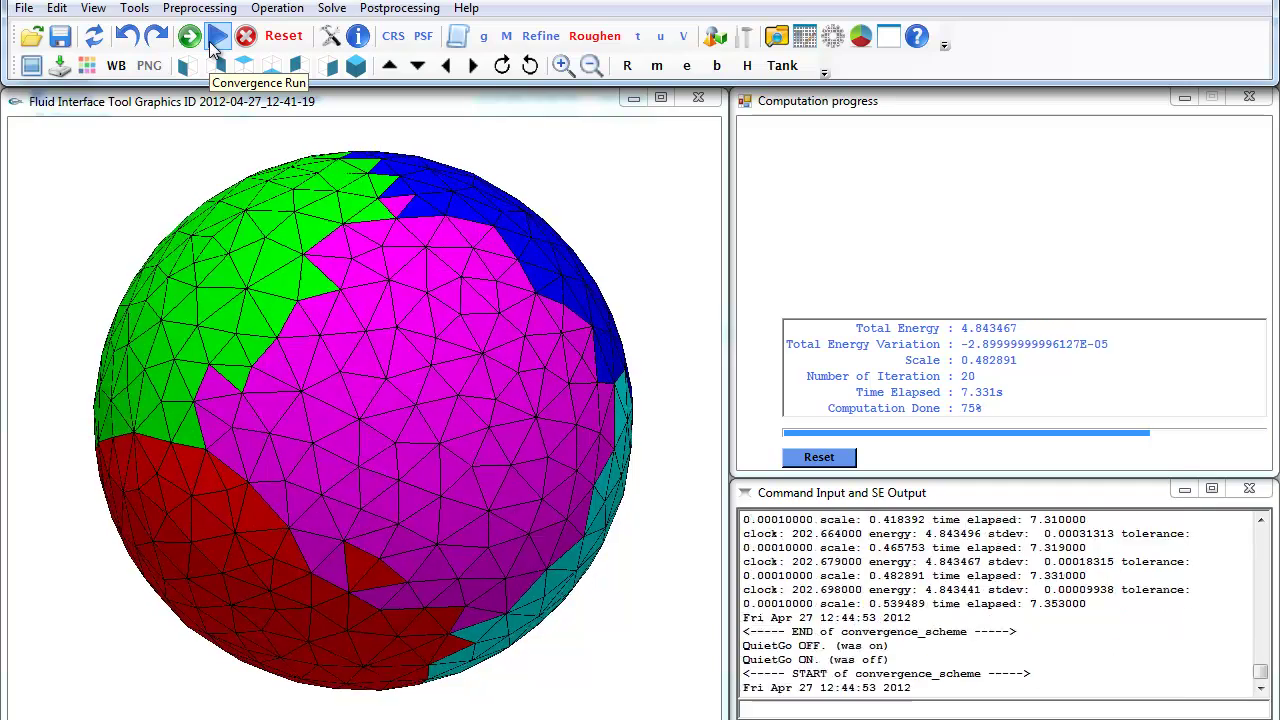
pyautogui.moveTo(453, 421); pyautogui.dragTo(359, 249)
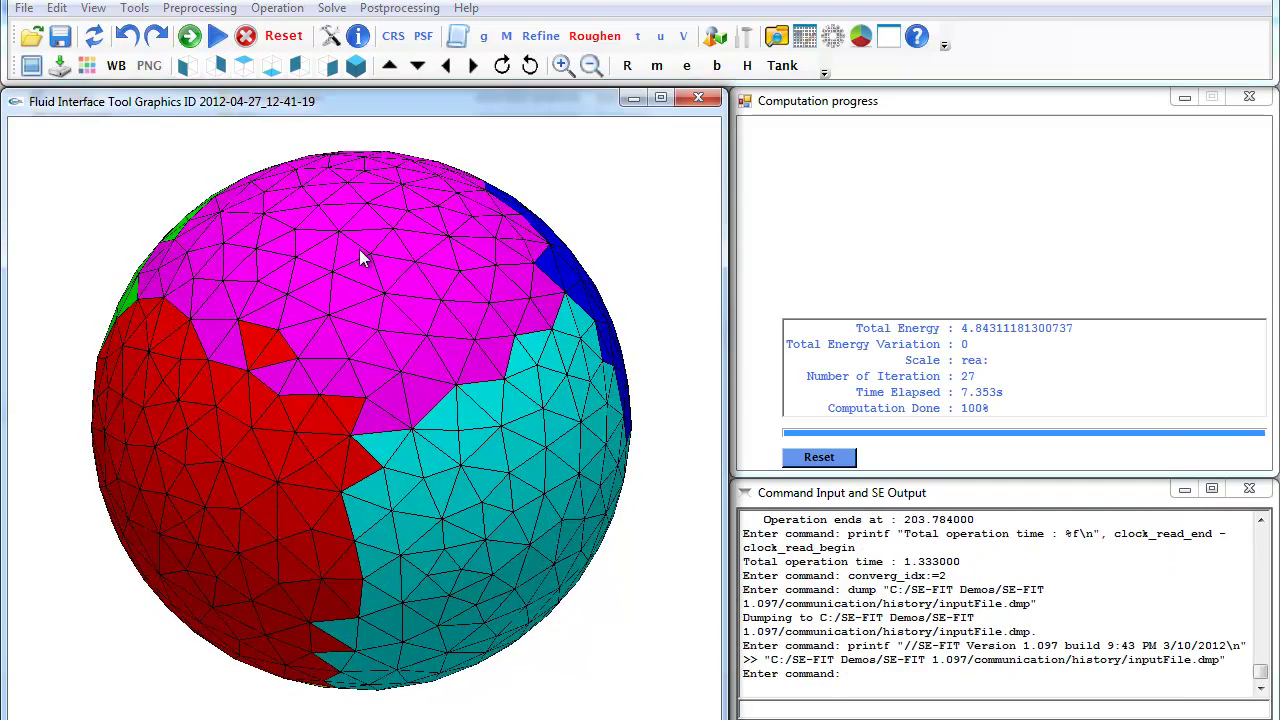
pyautogui.moveTo(462, 305)
pyautogui.mouseDown()
pyautogui.moveTo(334, 360)
pyautogui.moveTo(475, 327)
pyautogui.mouseUp()
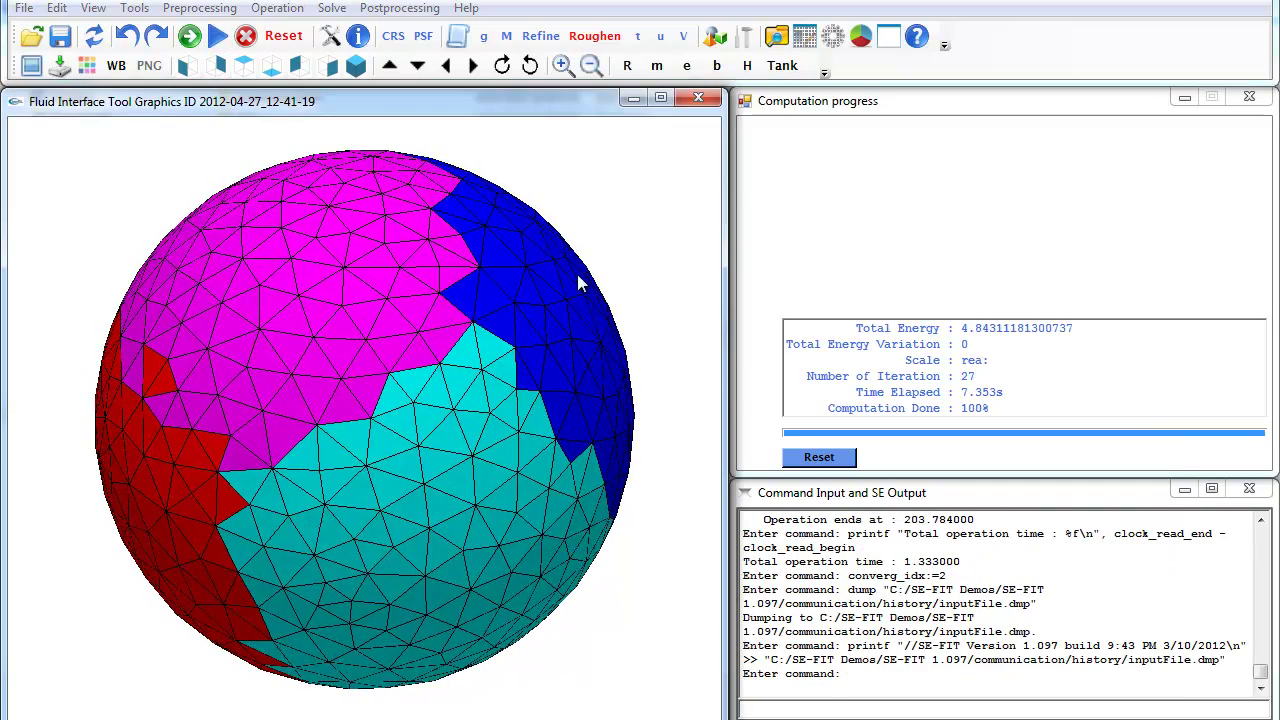
# - Load mound.fe and view the cube resting on the plane from an oblique angle
pyautogui.click(778, 38)
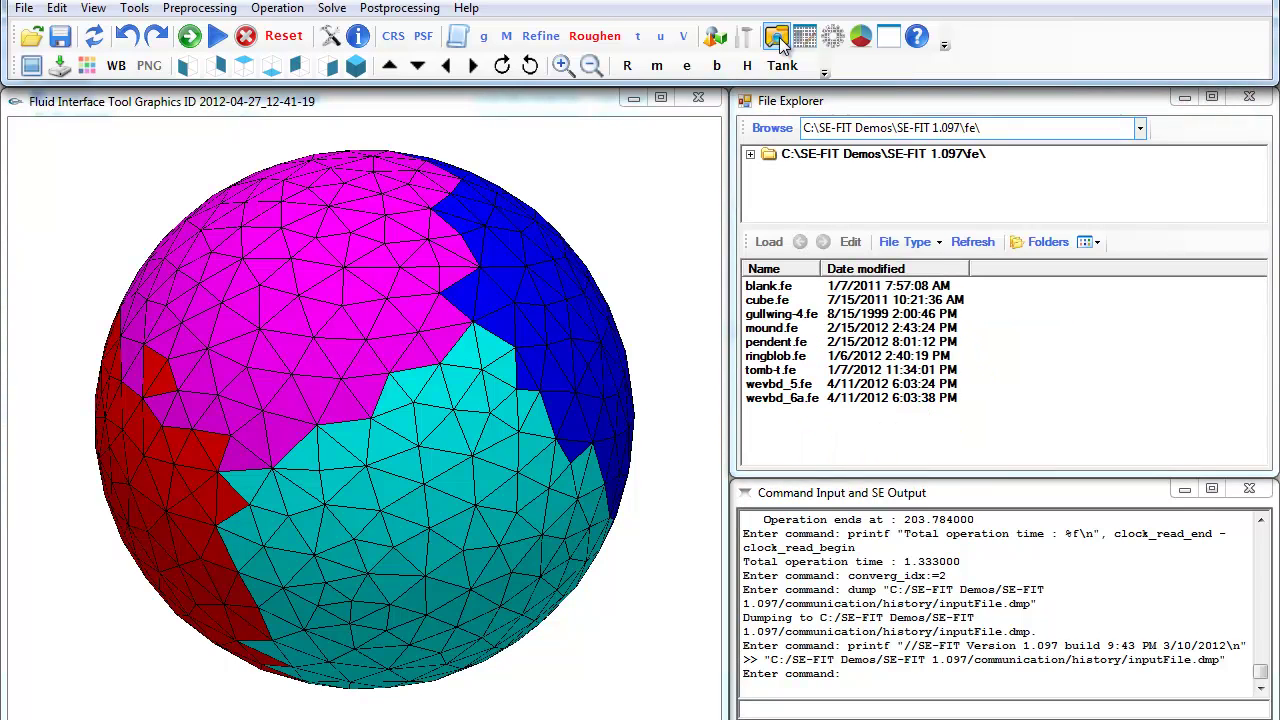
pyautogui.doubleClick(798, 328)
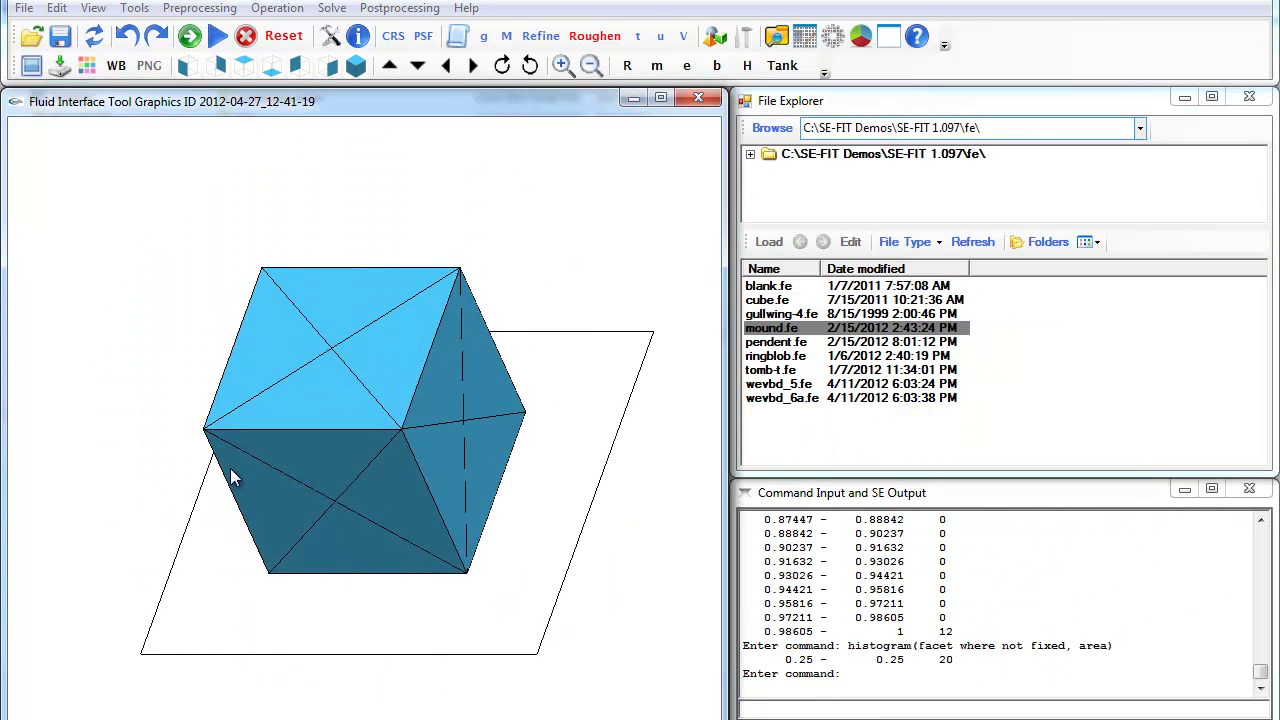
pyautogui.moveTo(232, 478); pyautogui.dragTo(366, 271)
pyautogui.moveTo(409, 378); pyautogui.dragTo(522, 460)
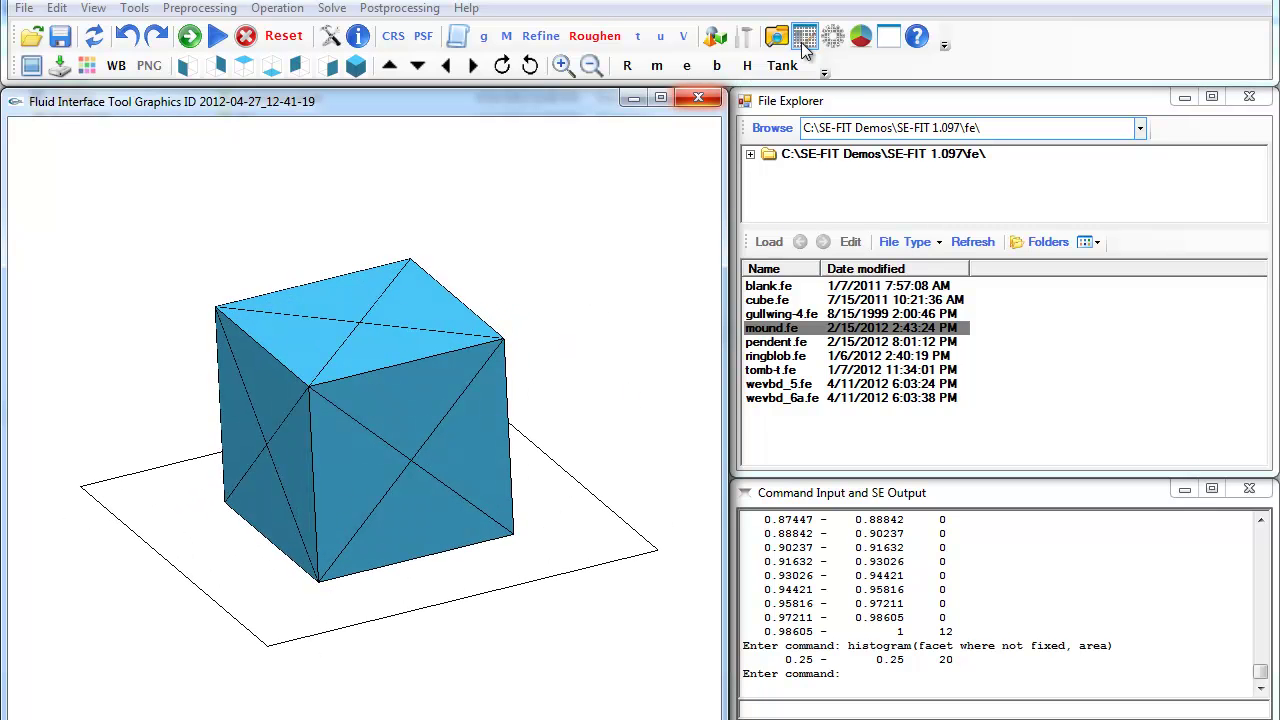
# - Show the mound.fe Parameters list with contact angle 70, bond 0 and pendentDrop geometry
pyautogui.click(833, 40)
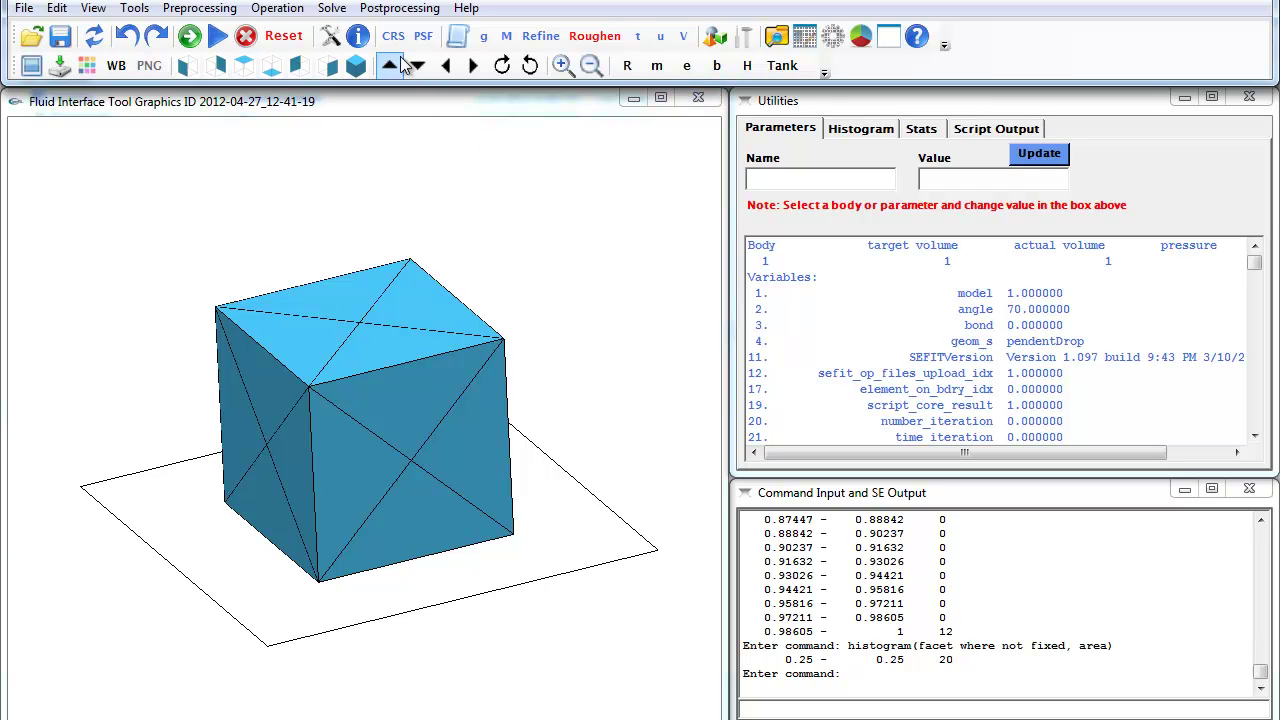
pyautogui.click(1048, 157)
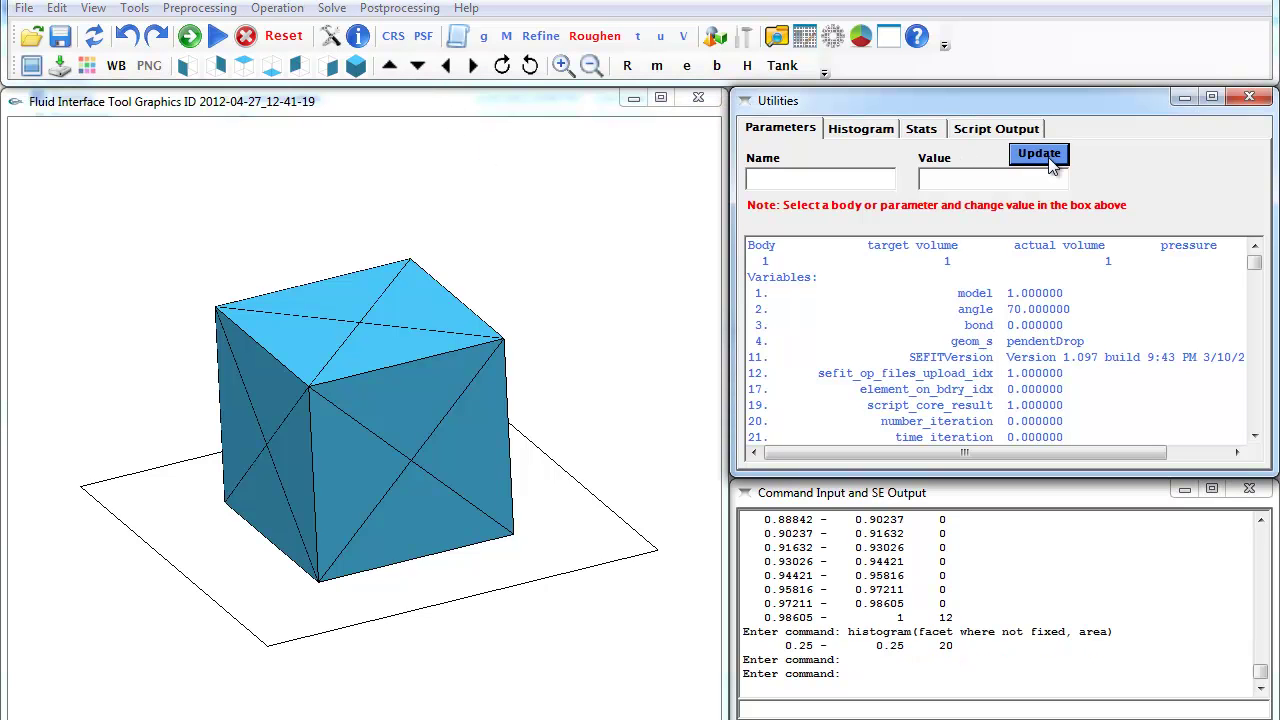
# - Relax the cube into a drop, refine its mesh twice and re-solve to energy 3.06699249415799
pyautogui.click(217, 42)
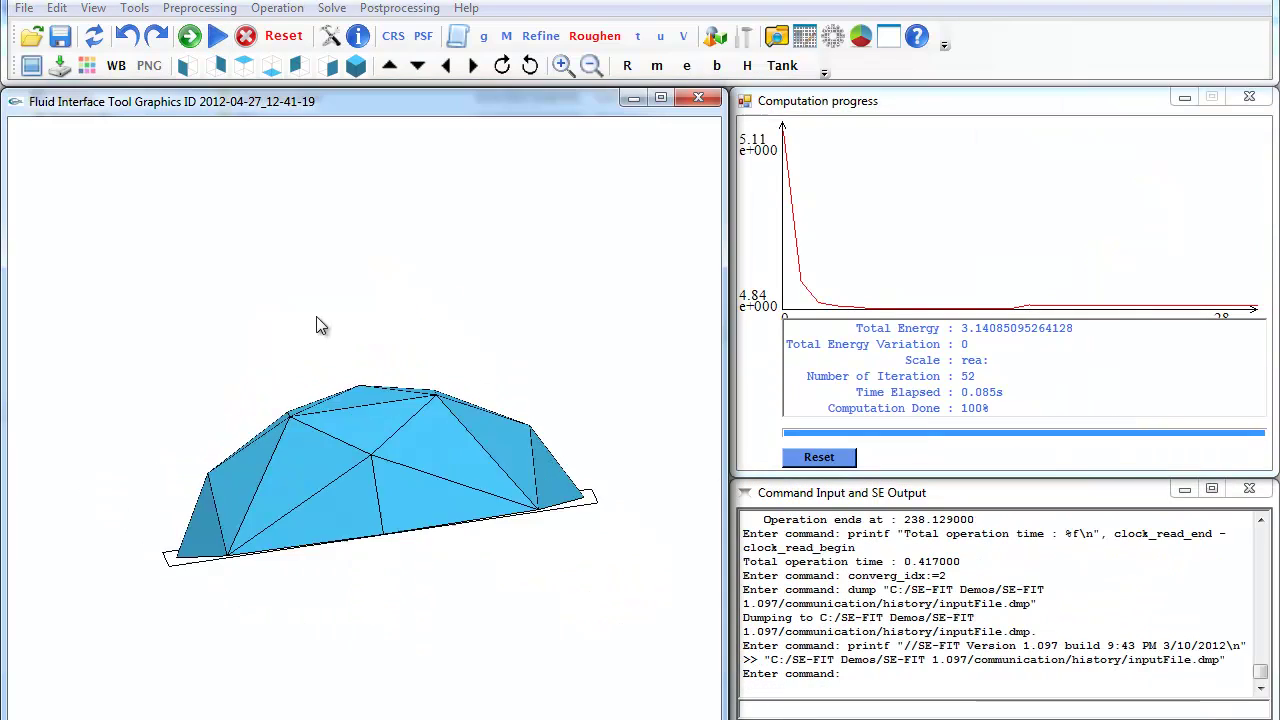
pyautogui.moveTo(250, 310); pyautogui.dragTo(280, 243)
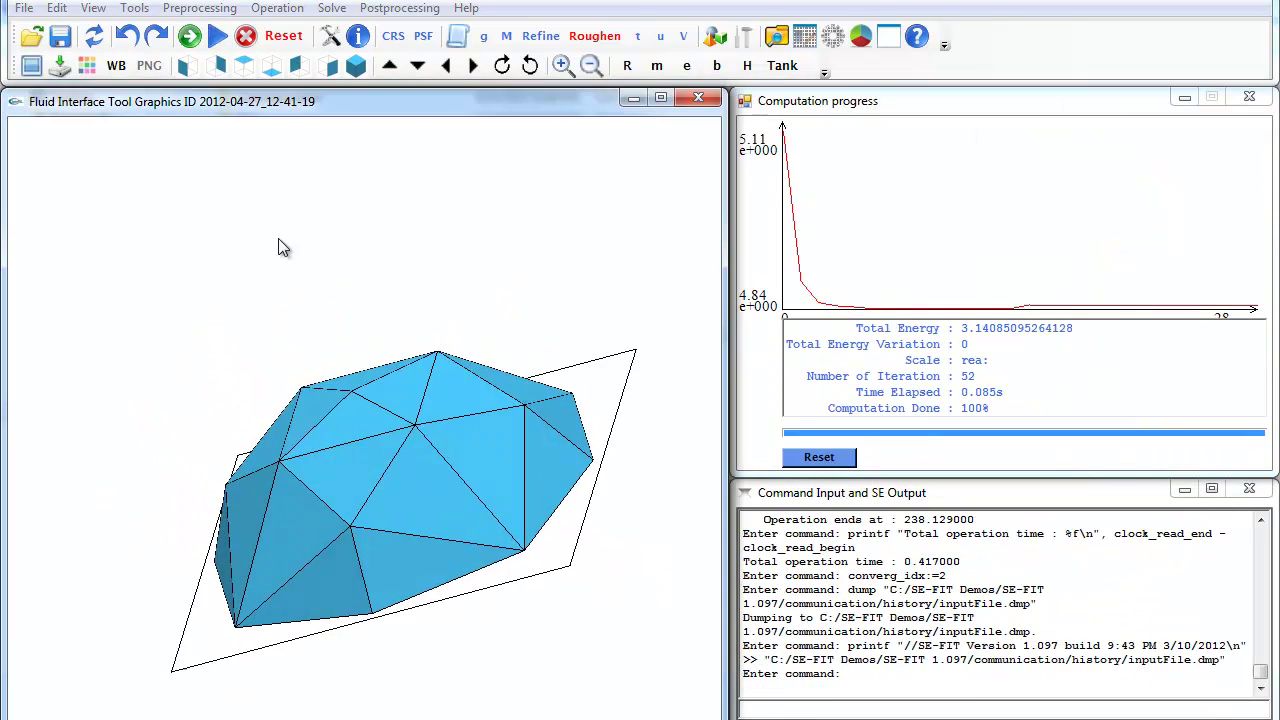
pyautogui.click(543, 37)
pyautogui.click(545, 37)
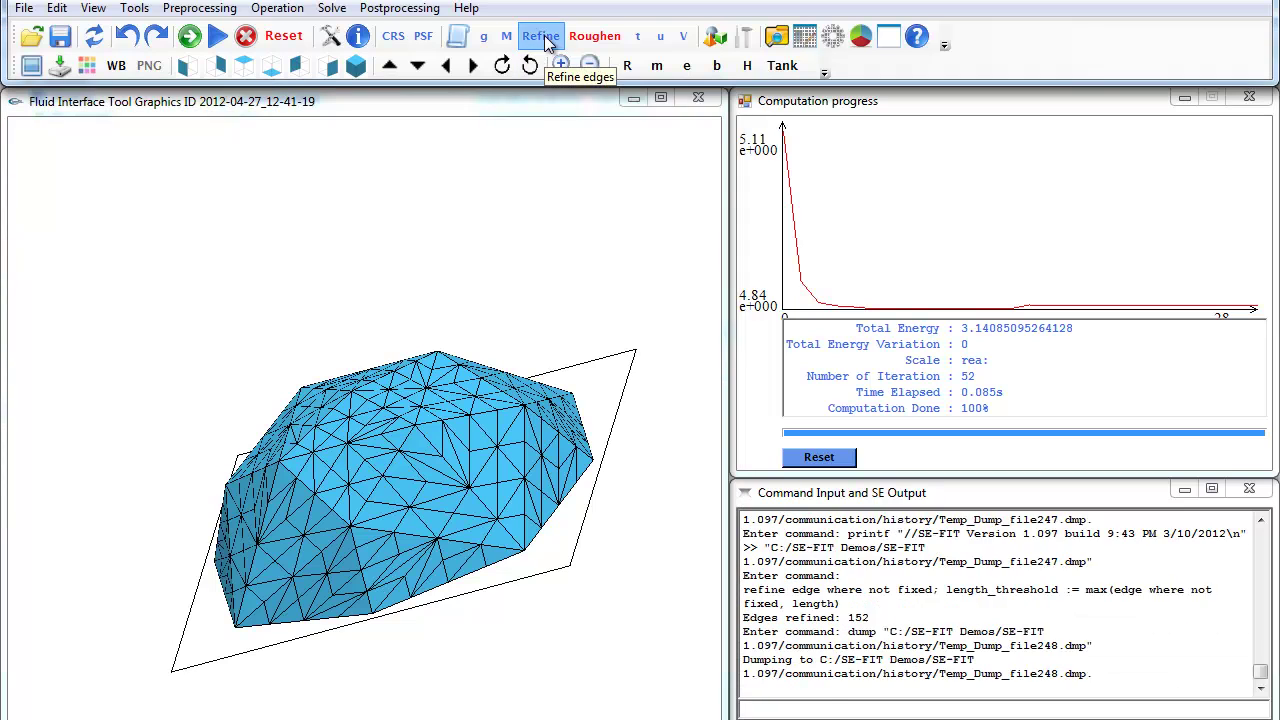
pyautogui.click(220, 38)
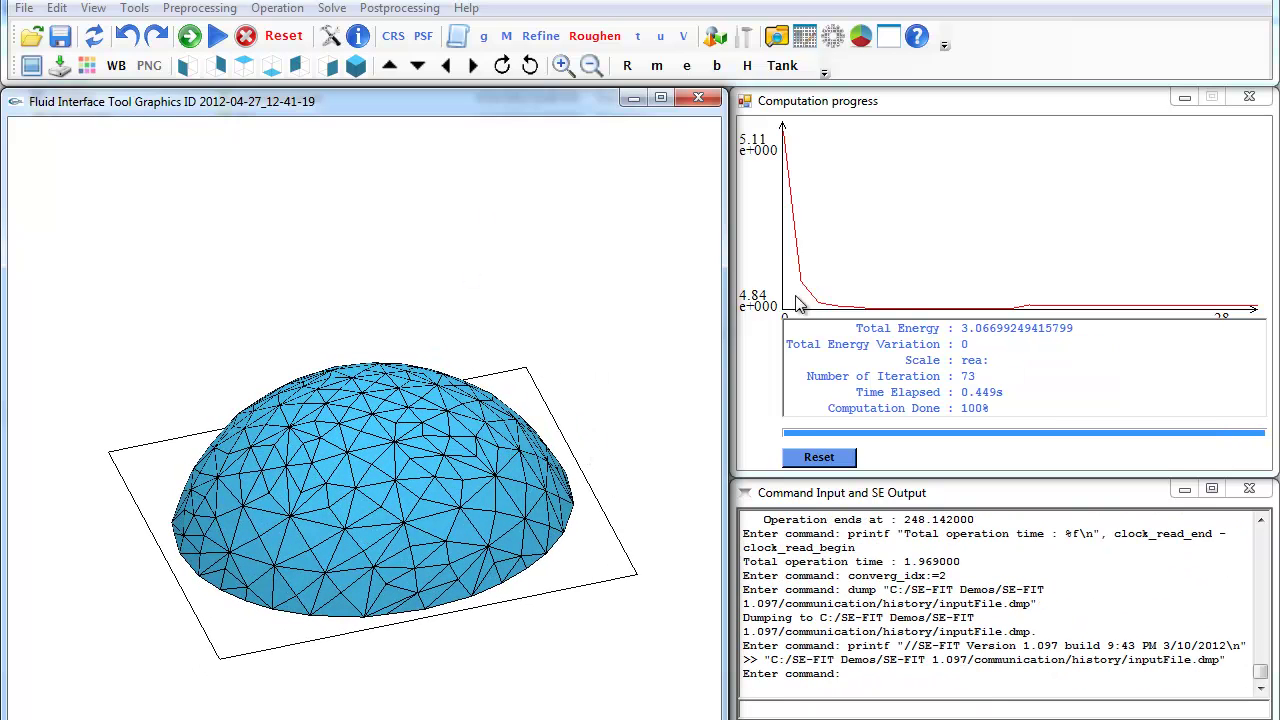
pyautogui.click(833, 36)
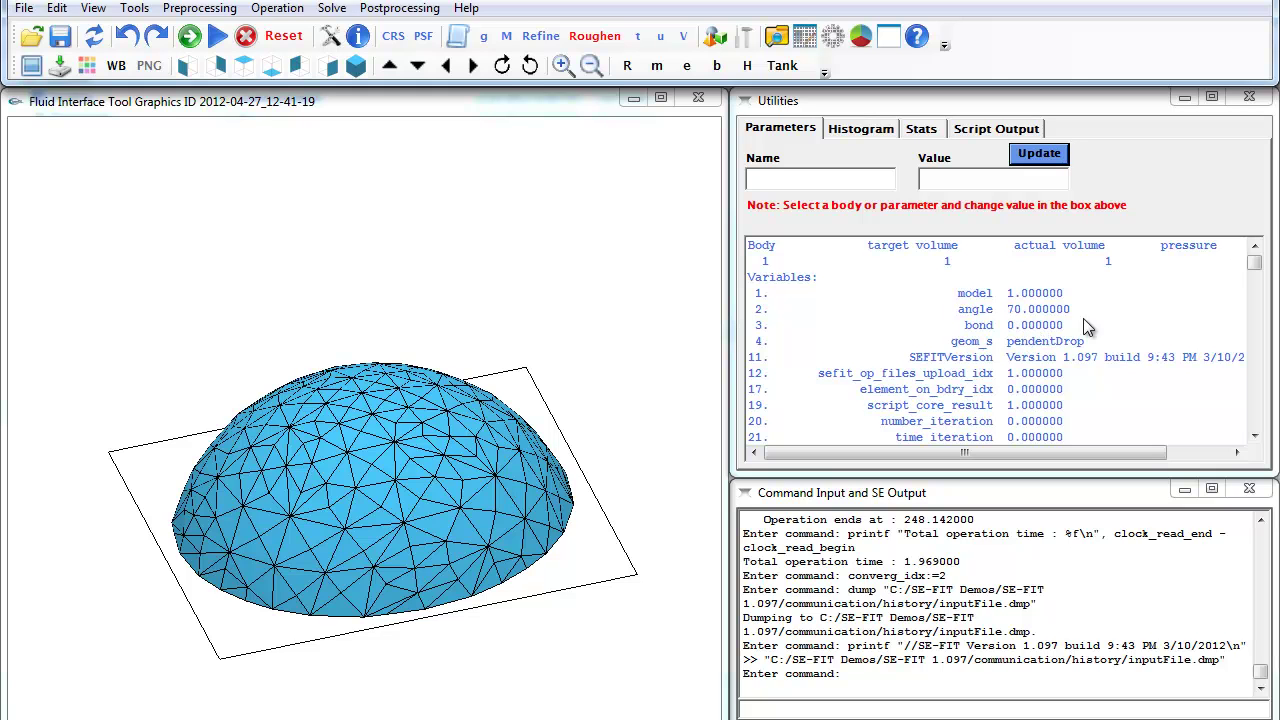
# - Re-solve the drop with angle 20, then again with angle 80
pyautogui.click(1026, 311)
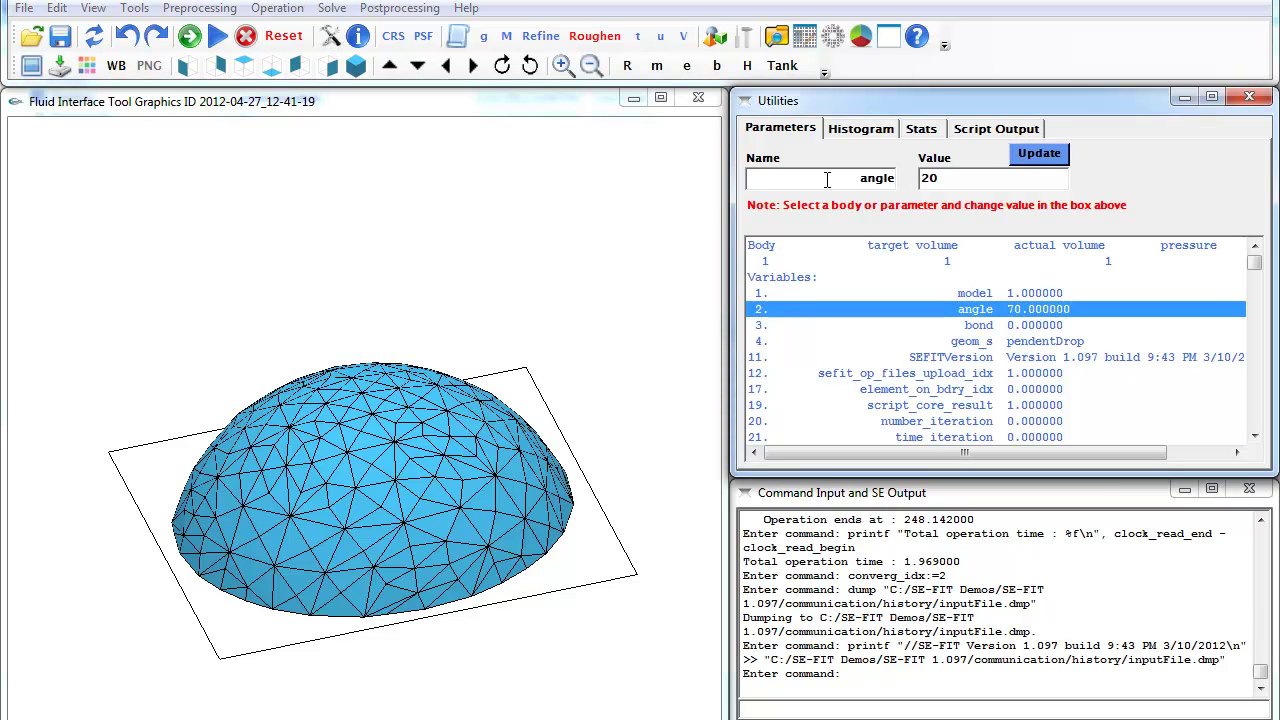
pyautogui.click(1022, 158)
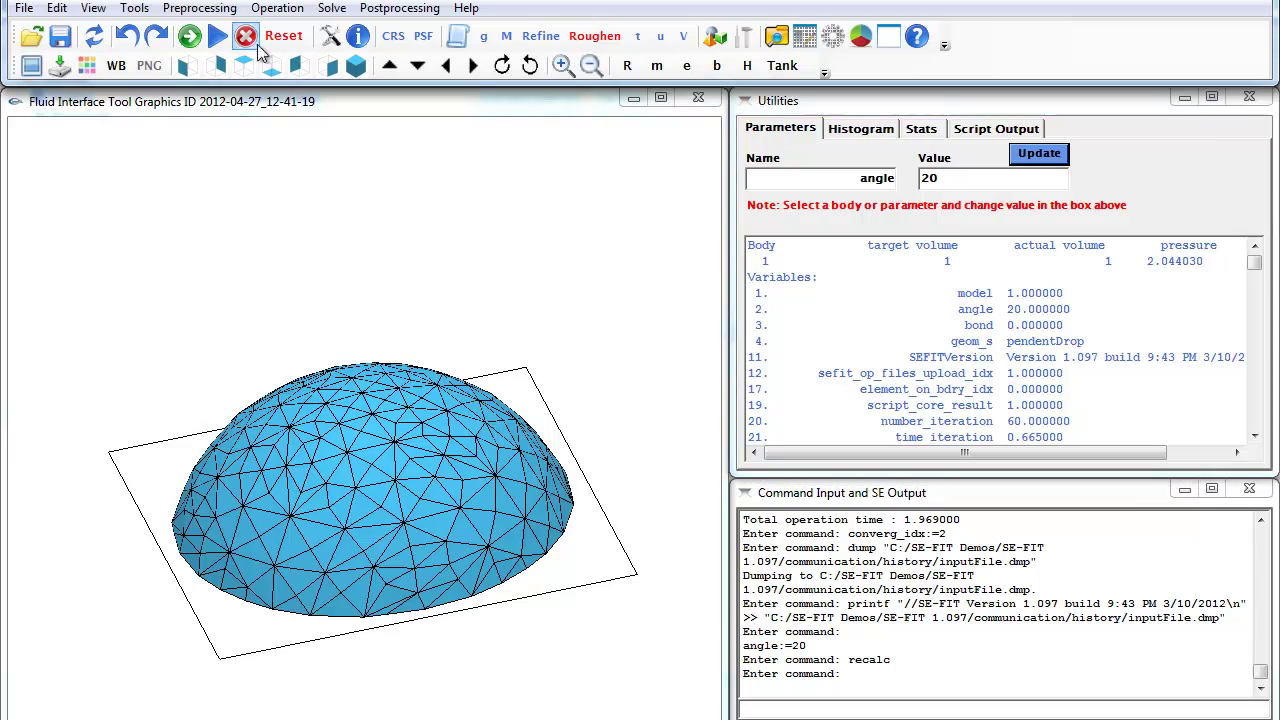
pyautogui.click(217, 35)
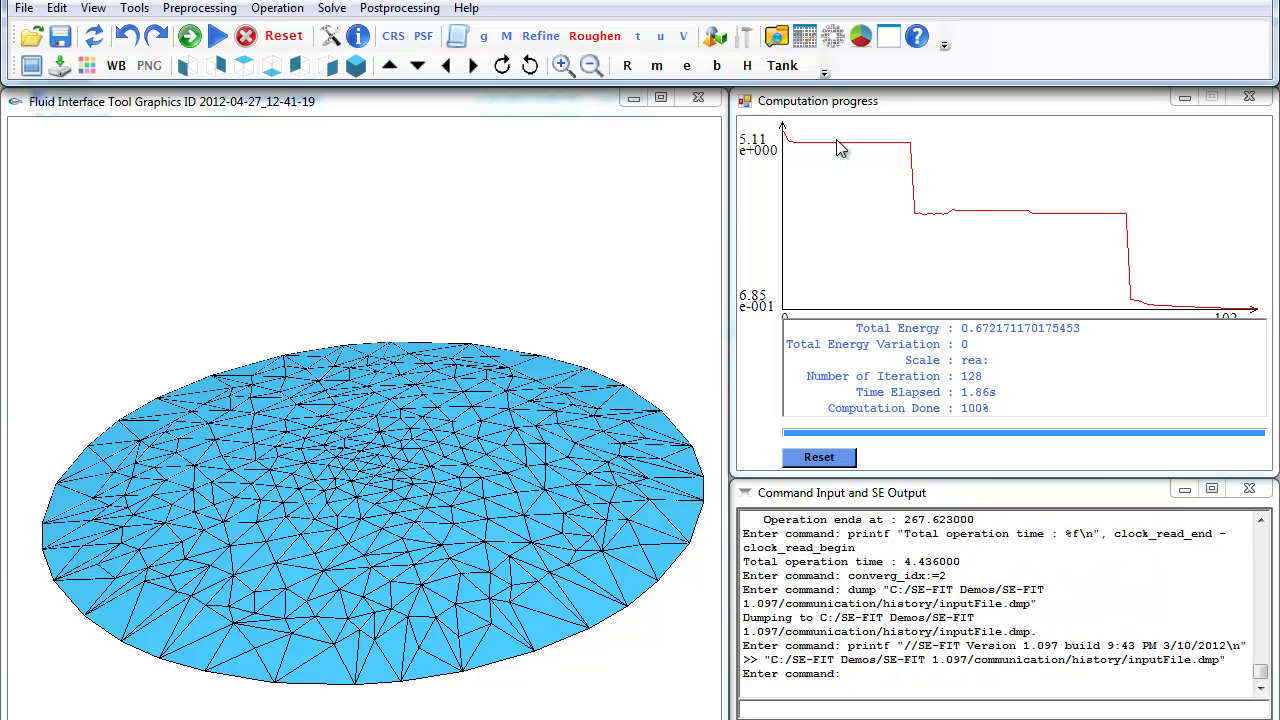
pyautogui.click(833, 36)
pyautogui.click(888, 180)
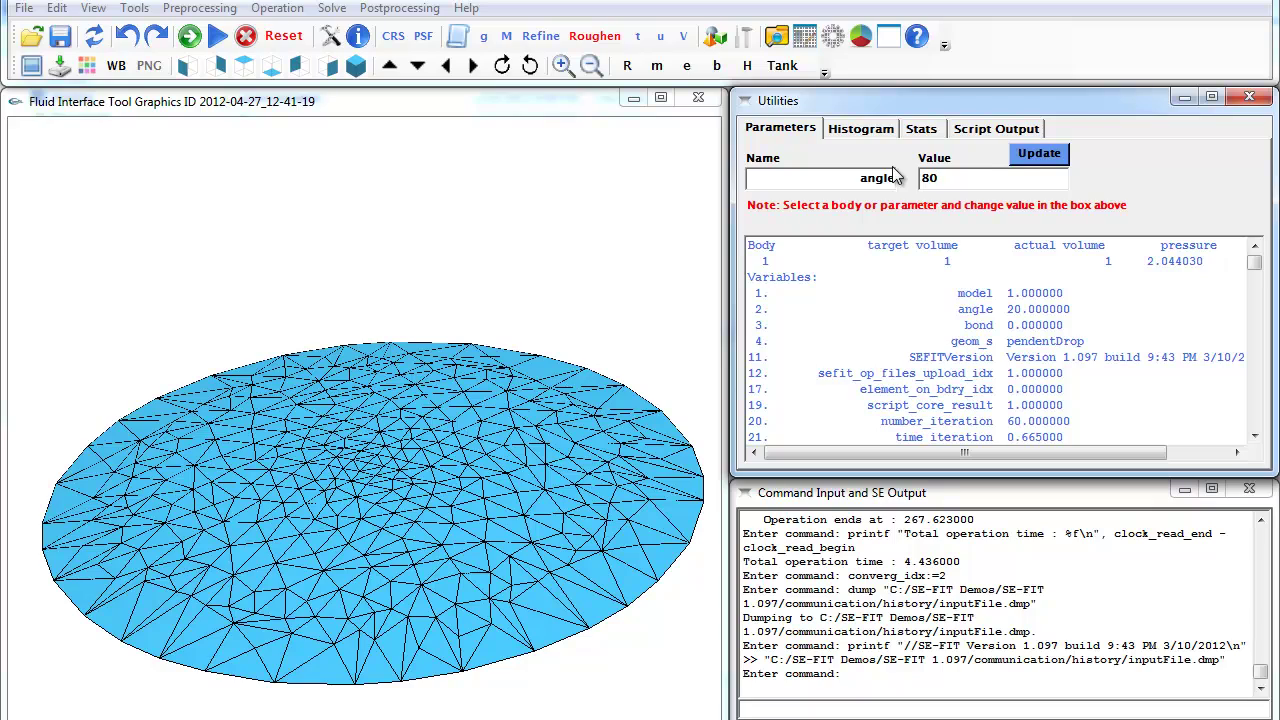
pyautogui.click(1021, 168)
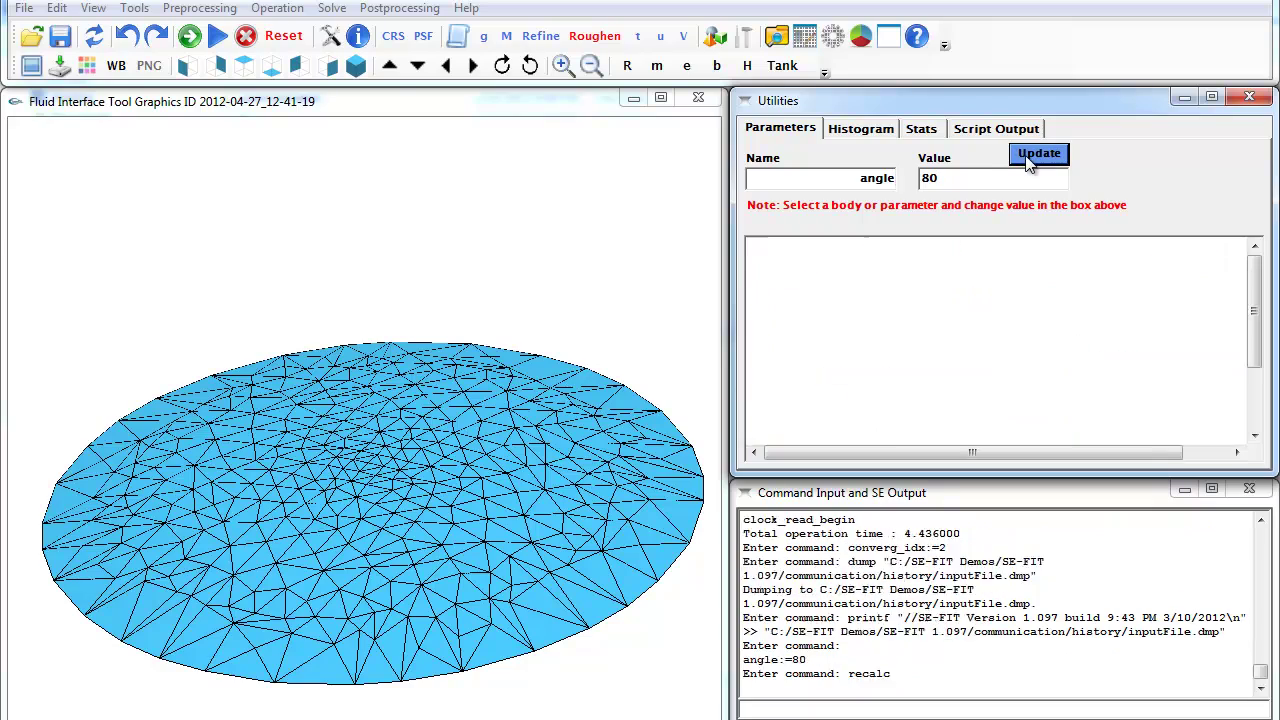
pyautogui.click(218, 38)
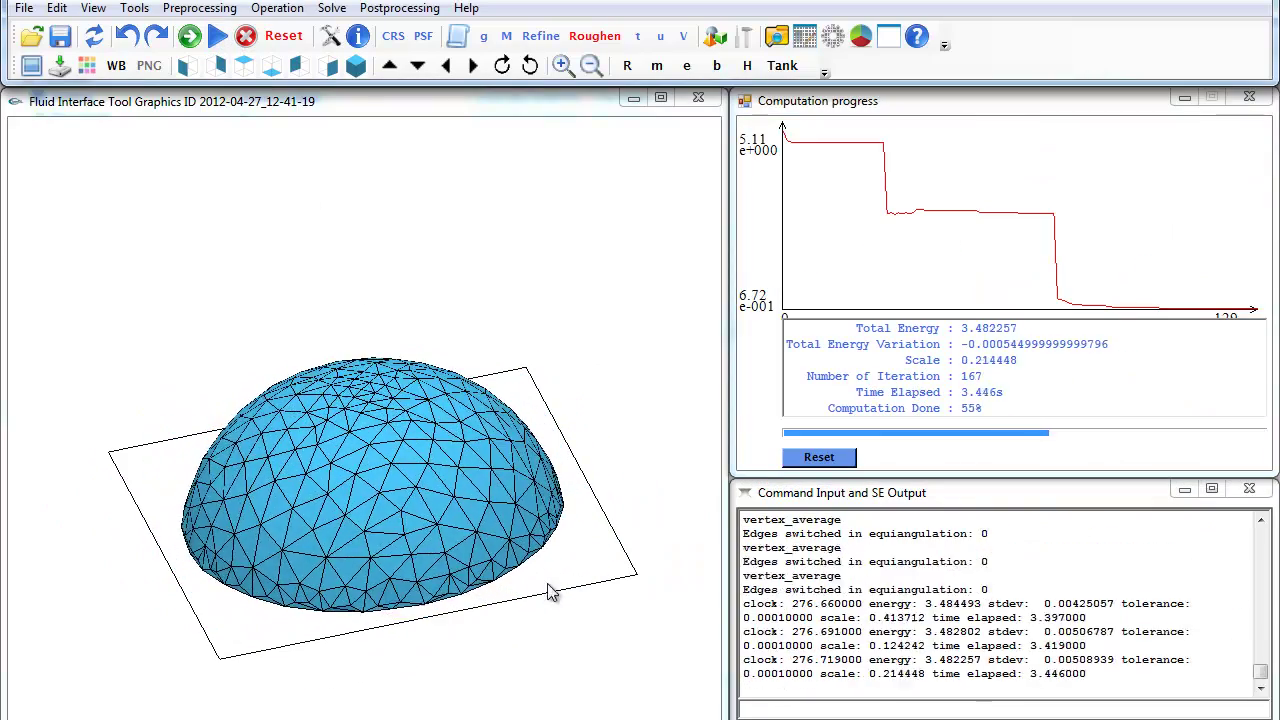
# - Refine the dome's mesh and re-solve to energy 3.47650013230338 after 193 iterations
pyautogui.moveTo(551, 611); pyautogui.dragTo(517, 294)
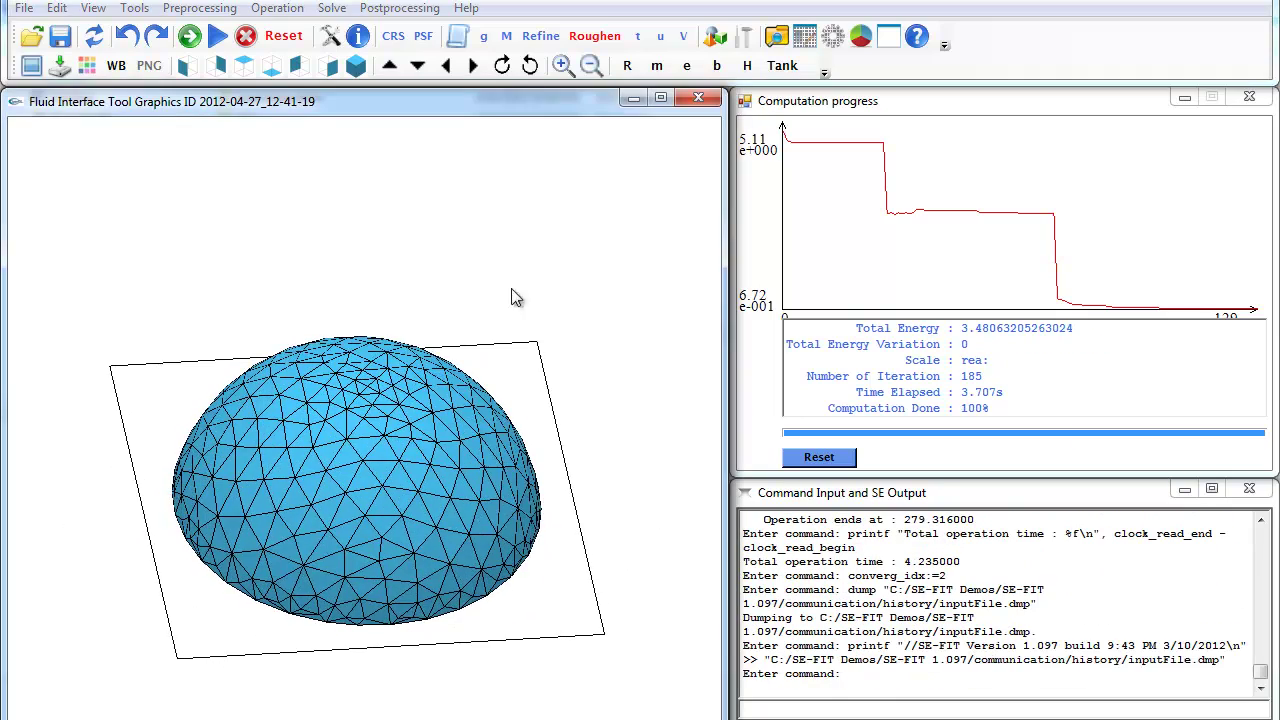
pyautogui.click(539, 40)
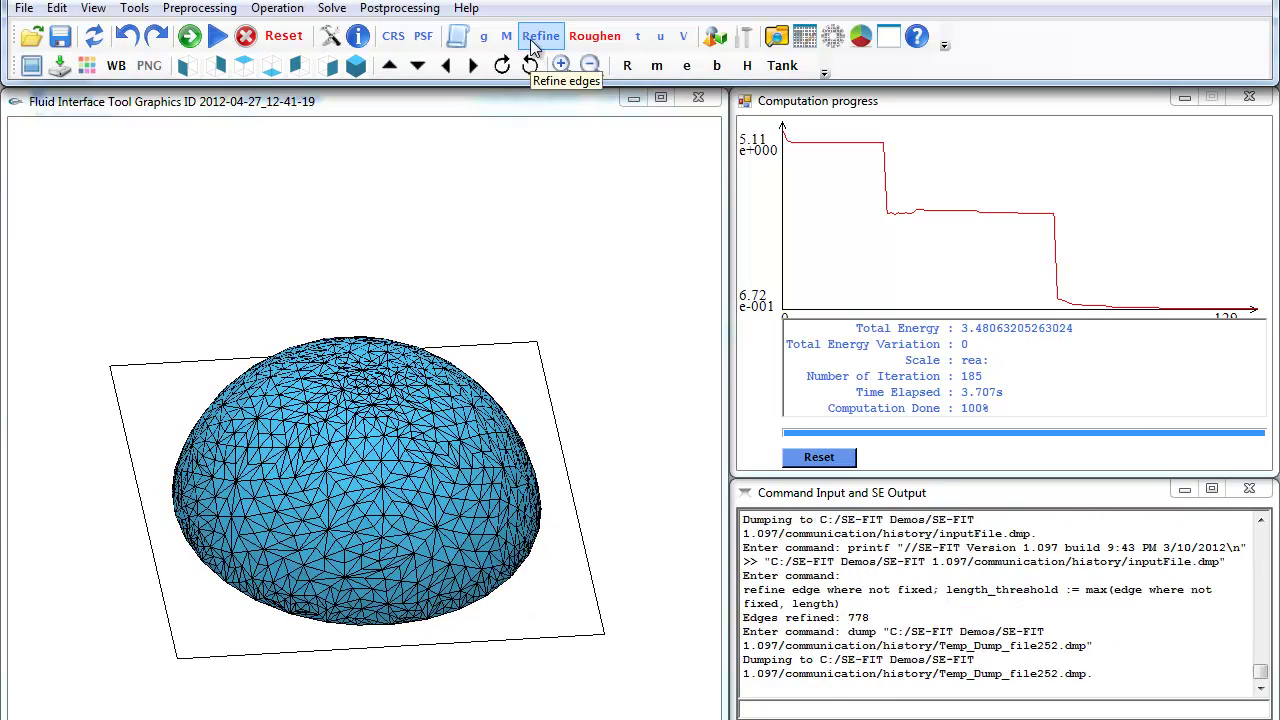
pyautogui.click(218, 40)
pyautogui.moveTo(520, 458); pyautogui.dragTo(397, 510)
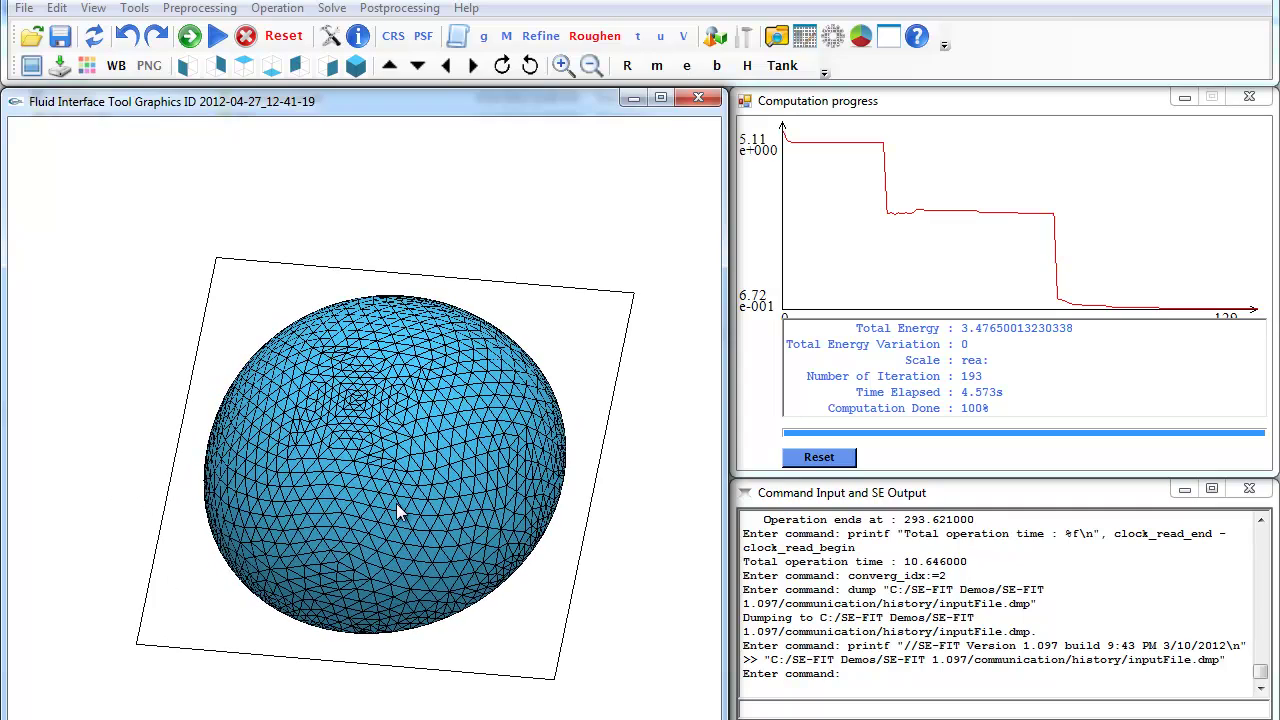
# - Export the dome as STL to SE-FIT 1.097\stl_work, overwriting mound-1.stl
pyautogui.click(25, 9)
pyautogui.moveTo(120, 149)
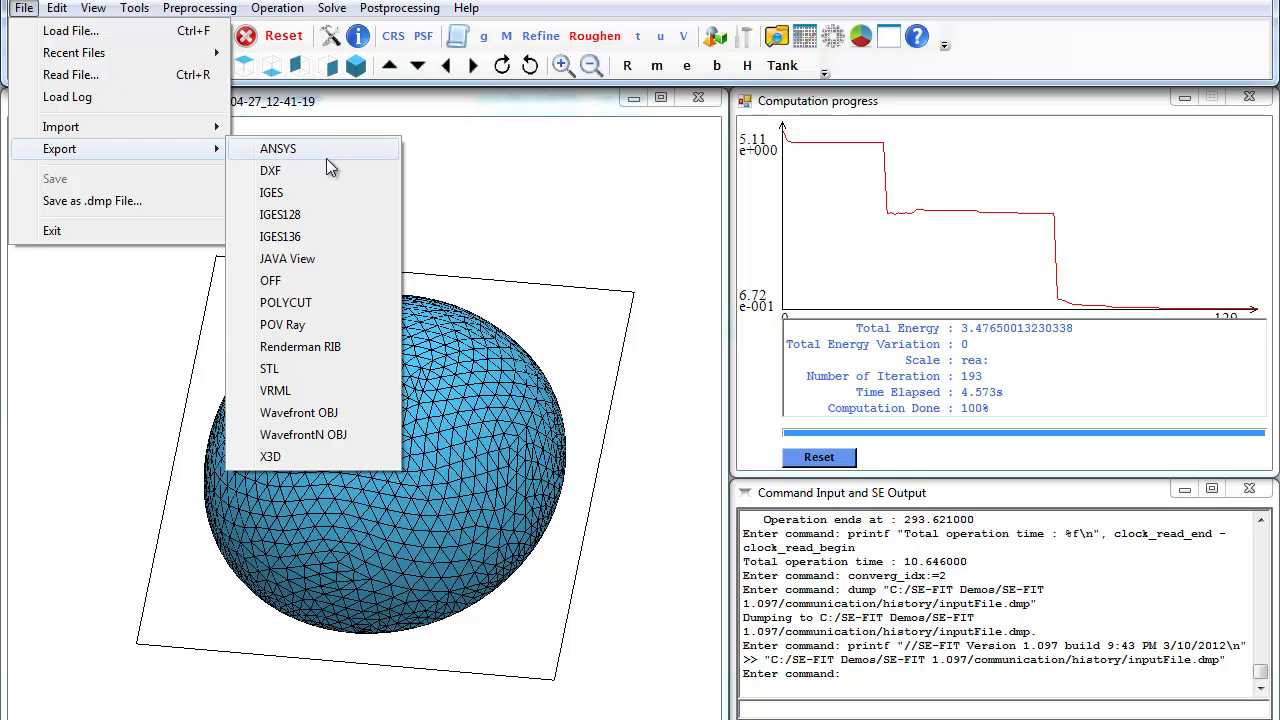
pyautogui.click(293, 370)
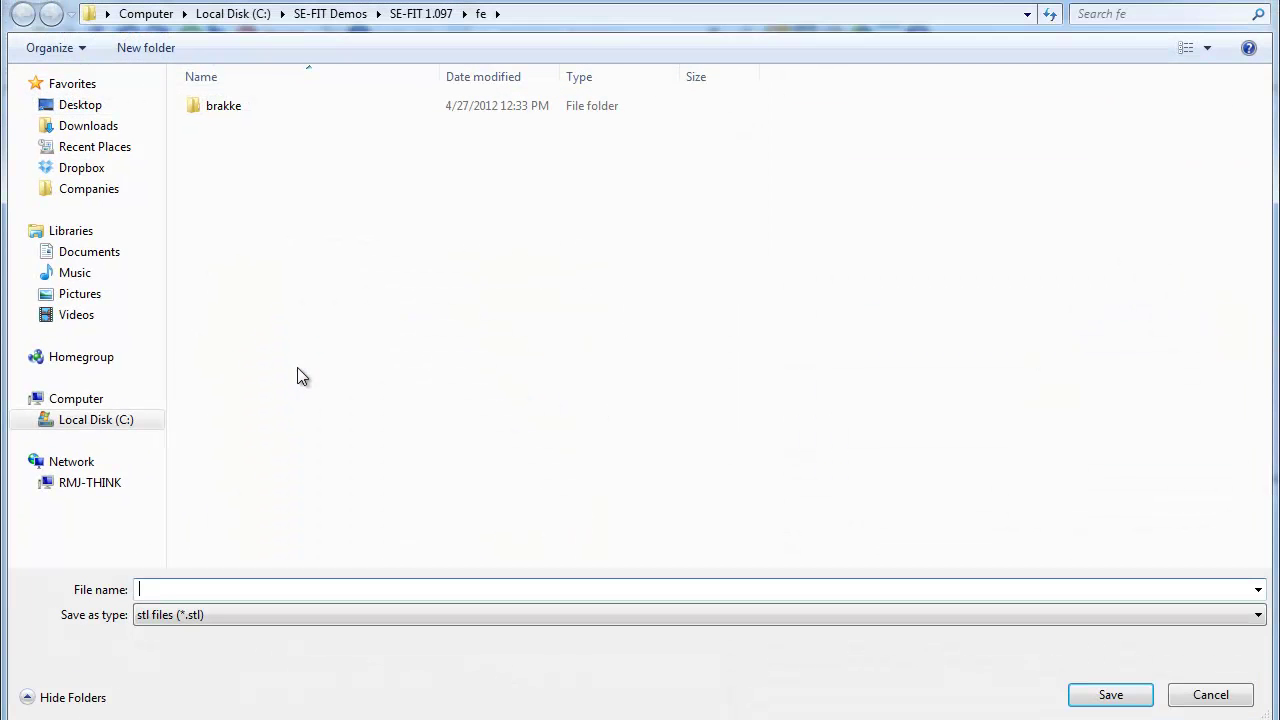
pyautogui.click(421, 13)
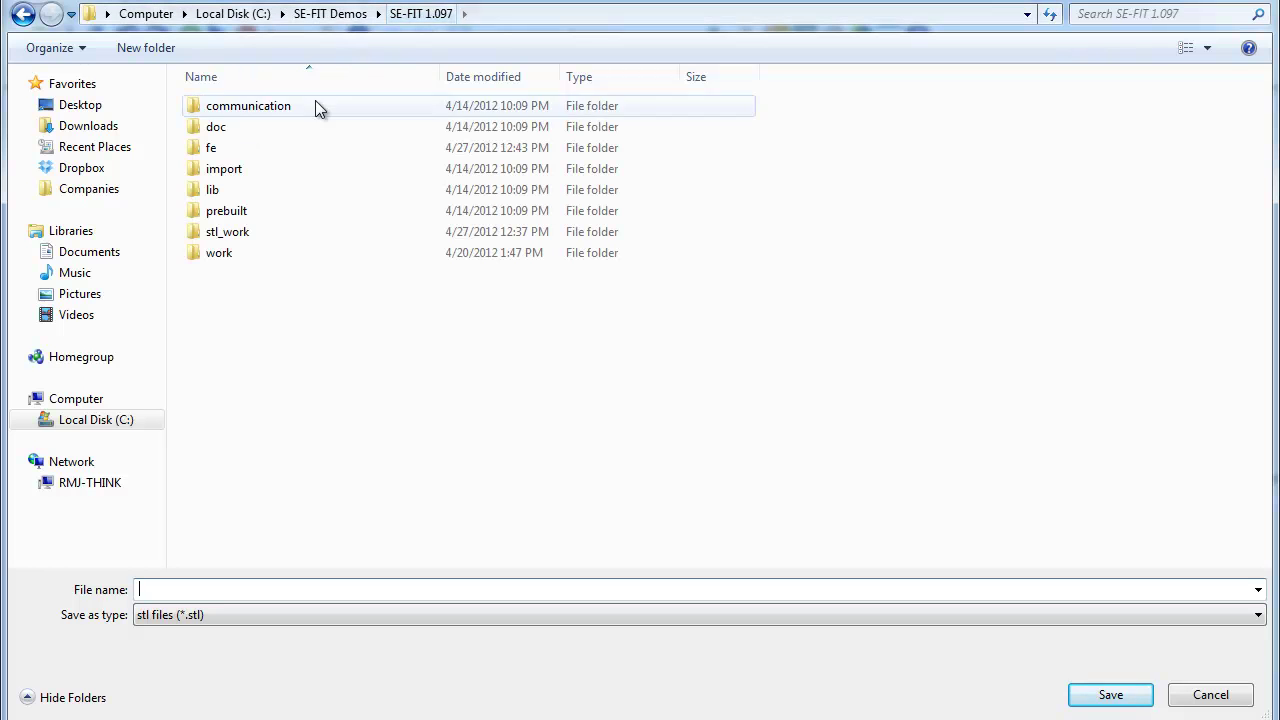
pyautogui.doubleClick(236, 231)
pyautogui.click(237, 111)
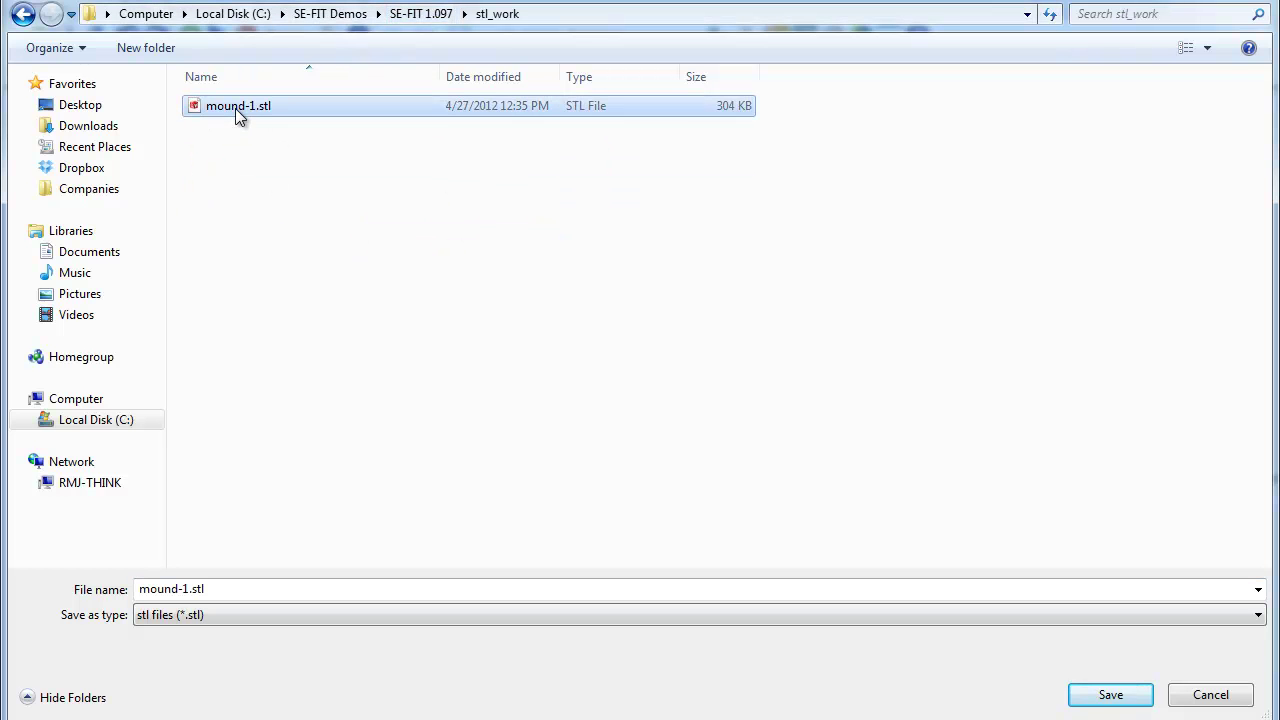
pyautogui.click(1111, 695)
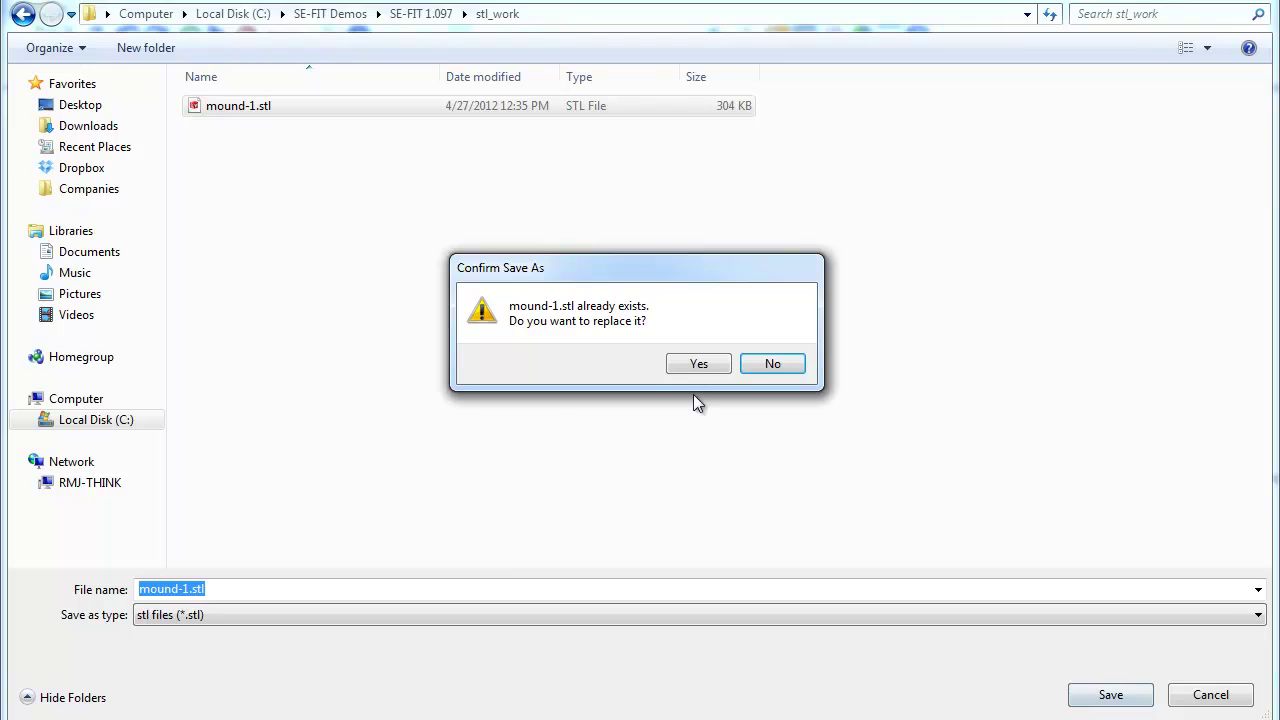
pyautogui.click(694, 363)
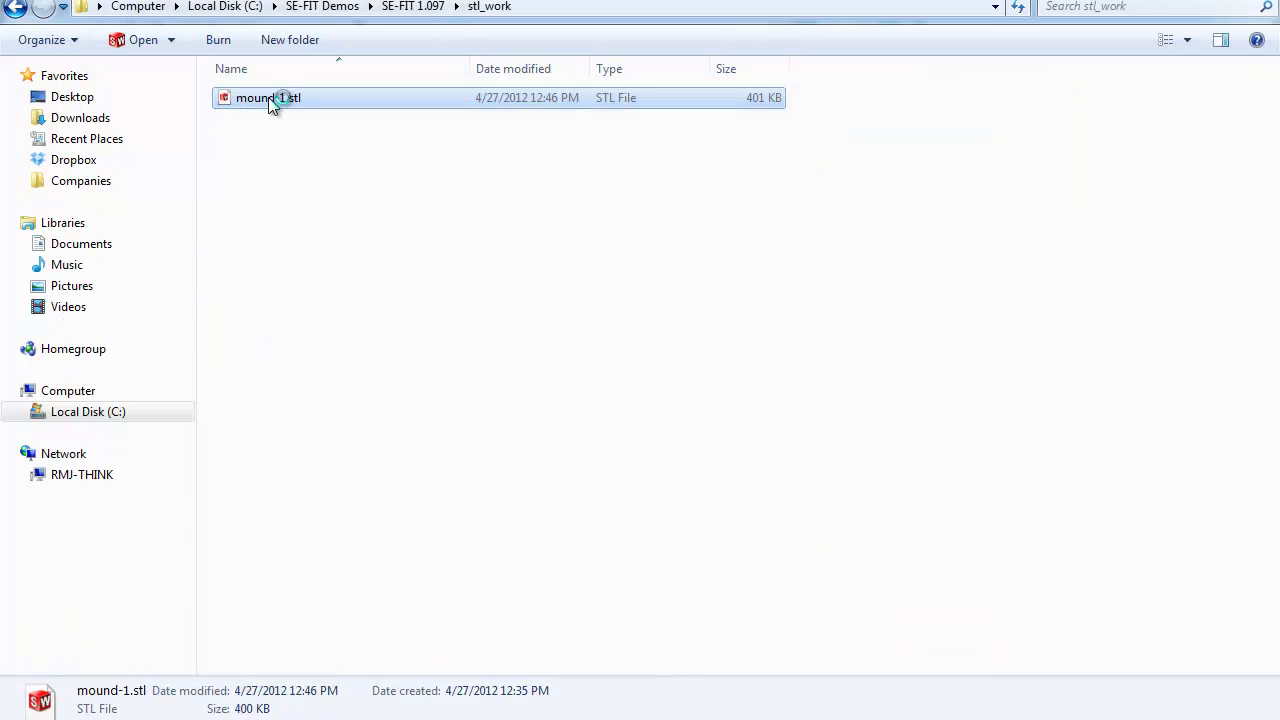
# - Open the exported mound-1.stl and turn the drop to a side view of the dome
pyautogui.doubleClick(270, 100)
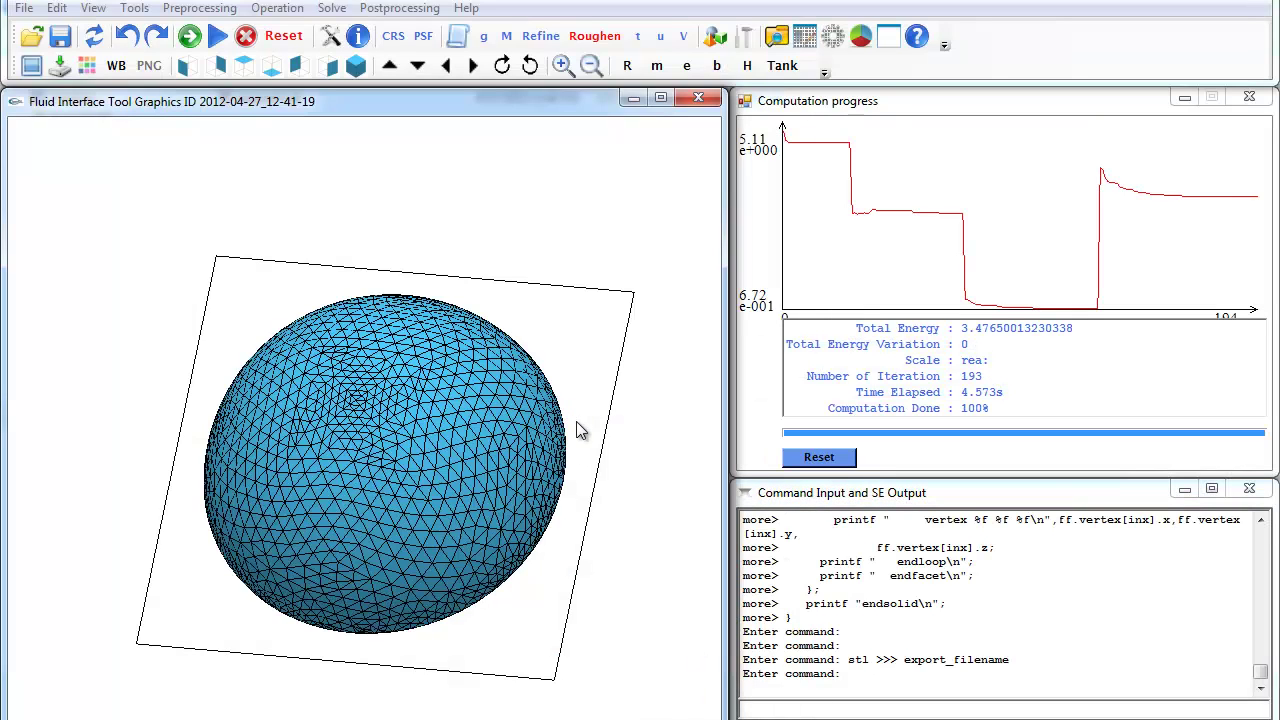
pyautogui.moveTo(474, 482); pyautogui.dragTo(362, 277)
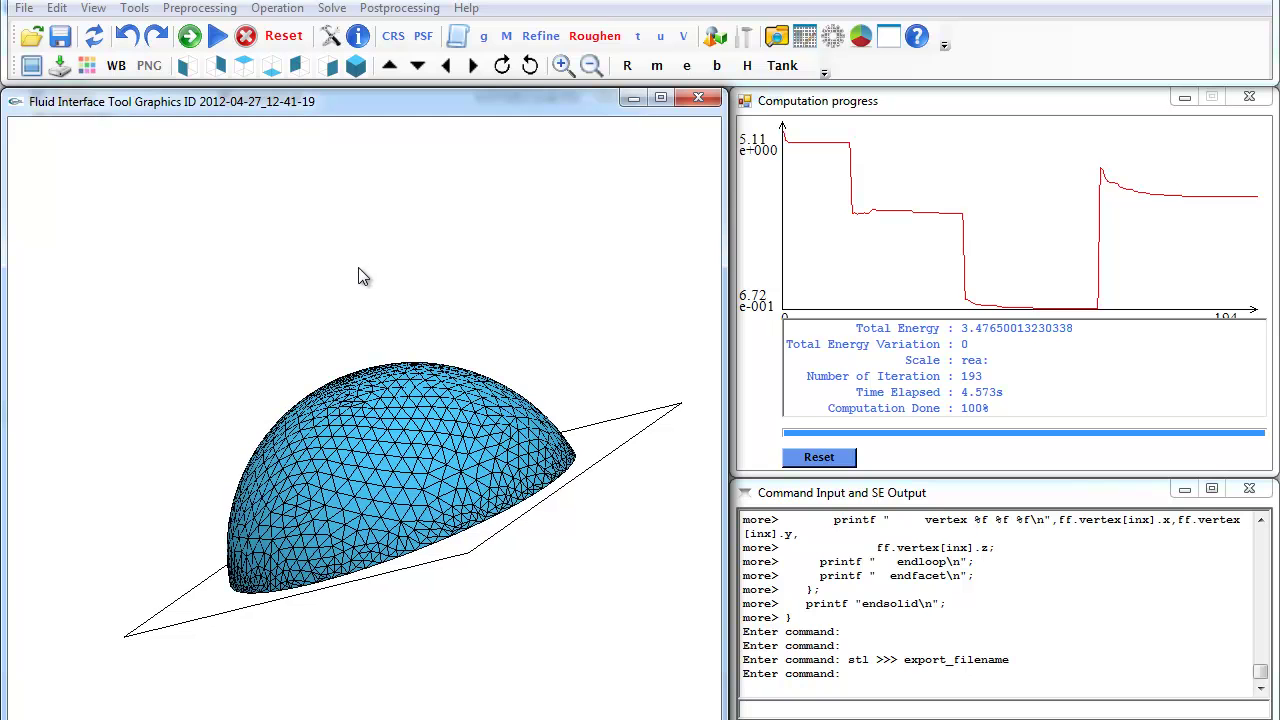
# - Load pendent.fe and rotate the hanging cube to a front view showing its red top
pyautogui.click(829, 37)
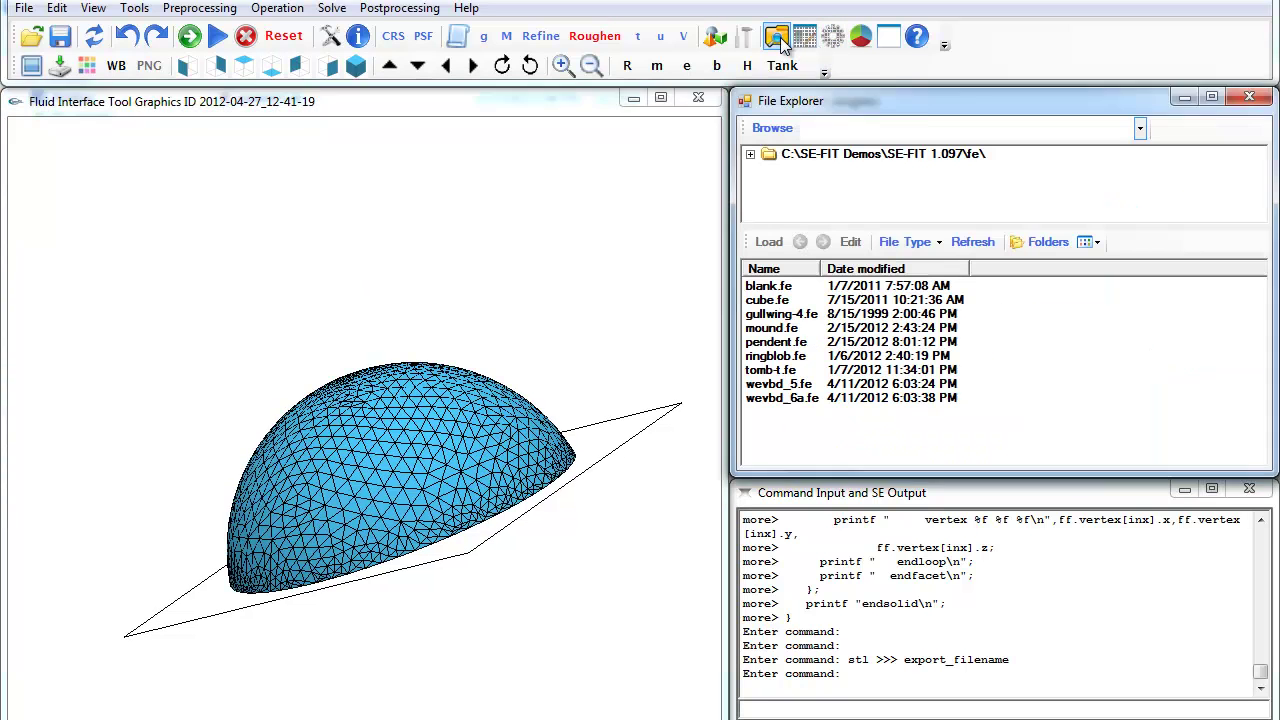
pyautogui.doubleClick(782, 345)
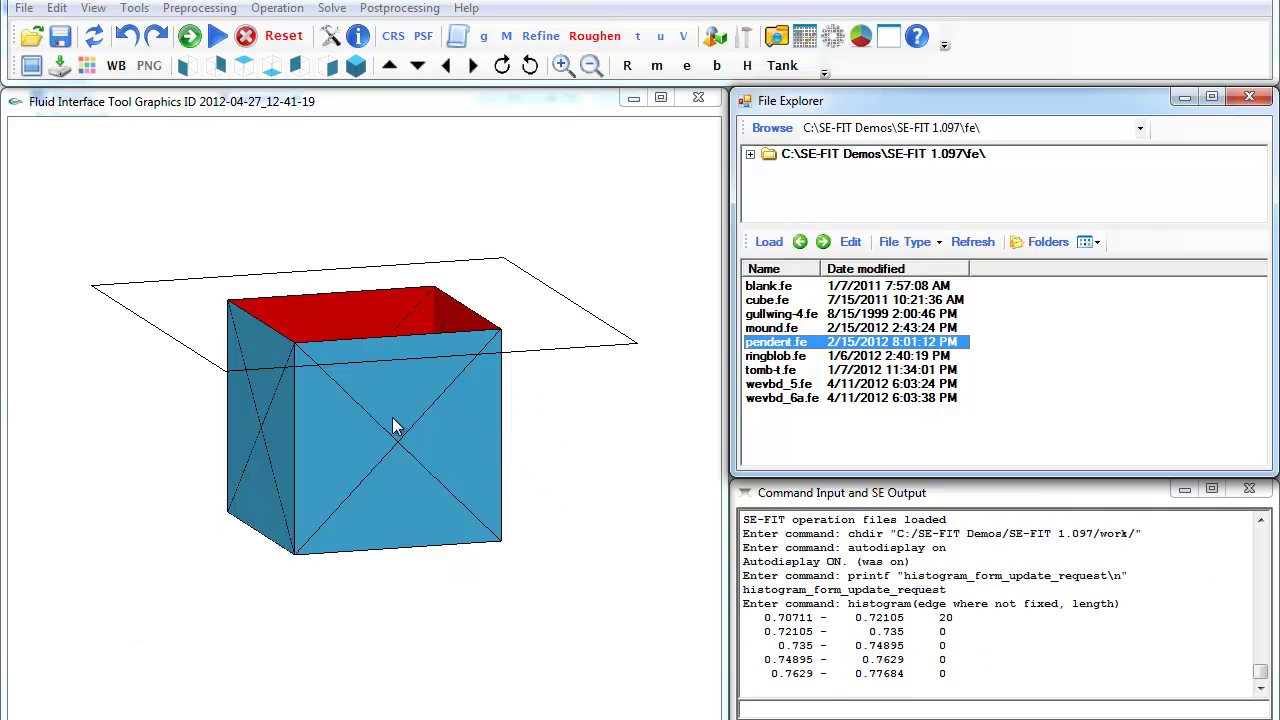
pyautogui.moveTo(400, 423)
pyautogui.mouseDown()
pyautogui.moveTo(271, 177)
pyautogui.moveTo(408, 400)
pyautogui.mouseUp()
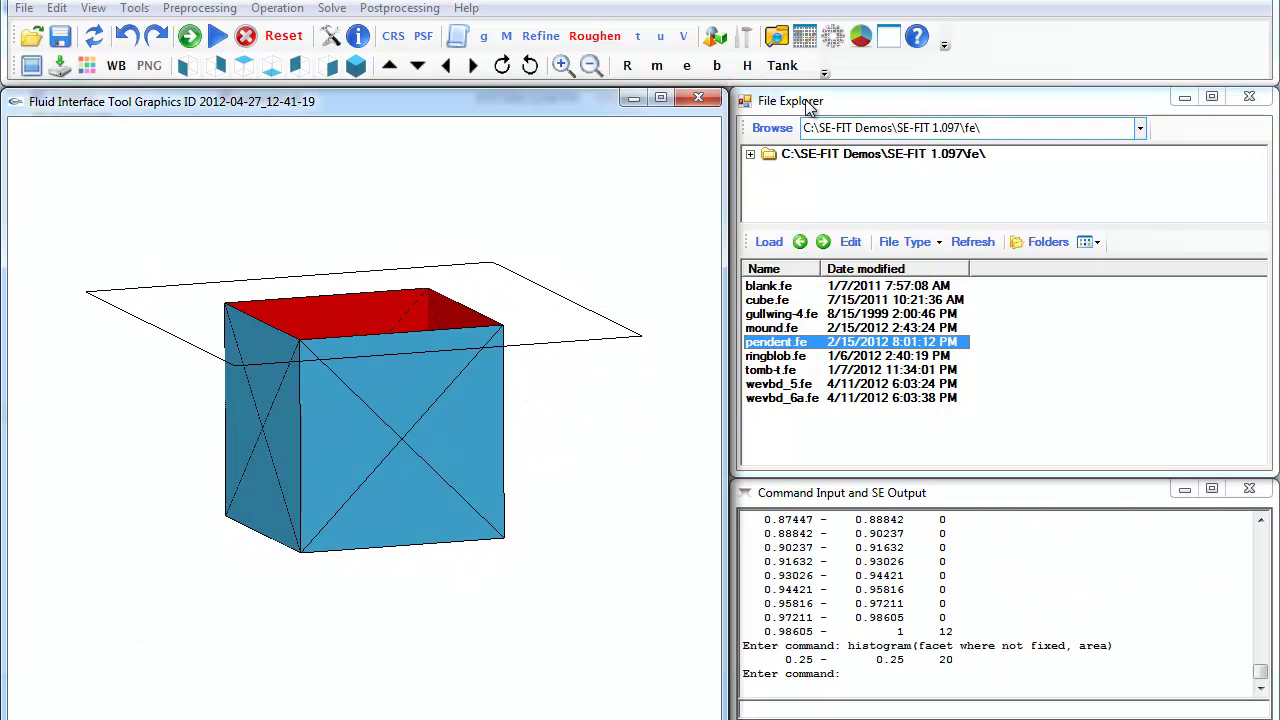
pyautogui.moveTo(490, 306); pyautogui.dragTo(366, 200)
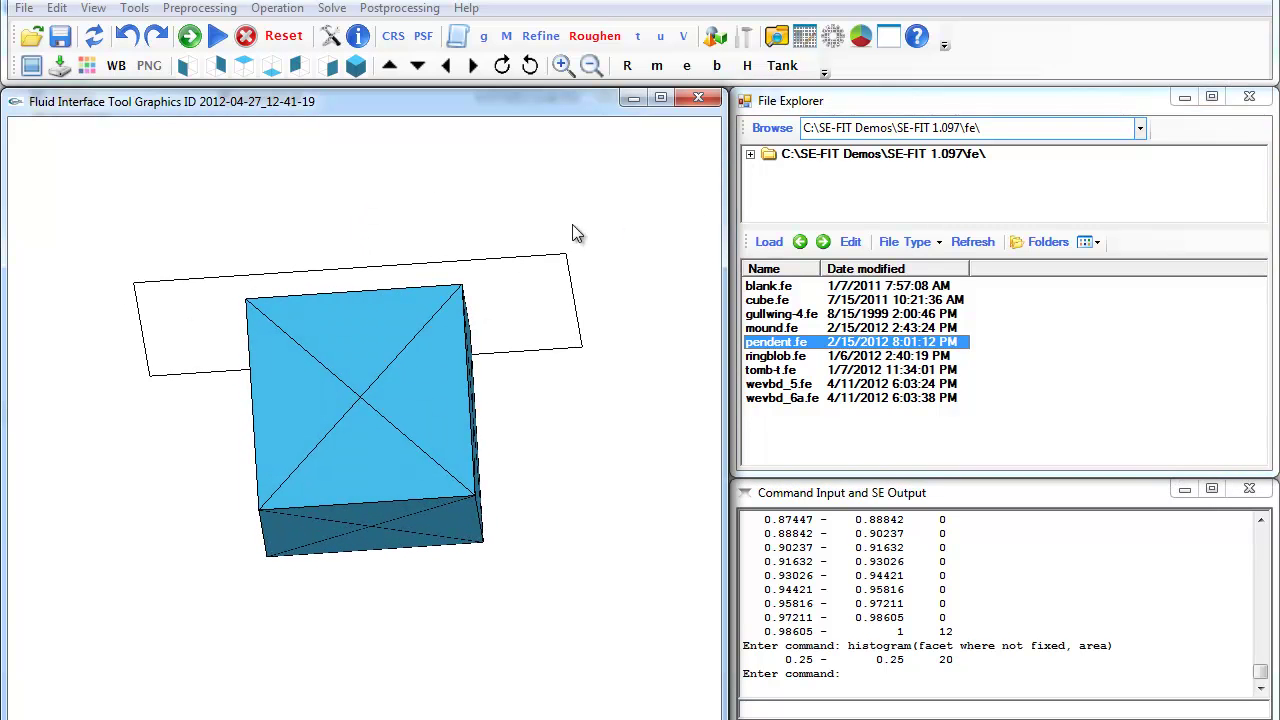
pyautogui.moveTo(500, 237); pyautogui.dragTo(593, 236)
# - Check the pendent model's parameters: bond 3 and angle 70
pyautogui.click(832, 36)
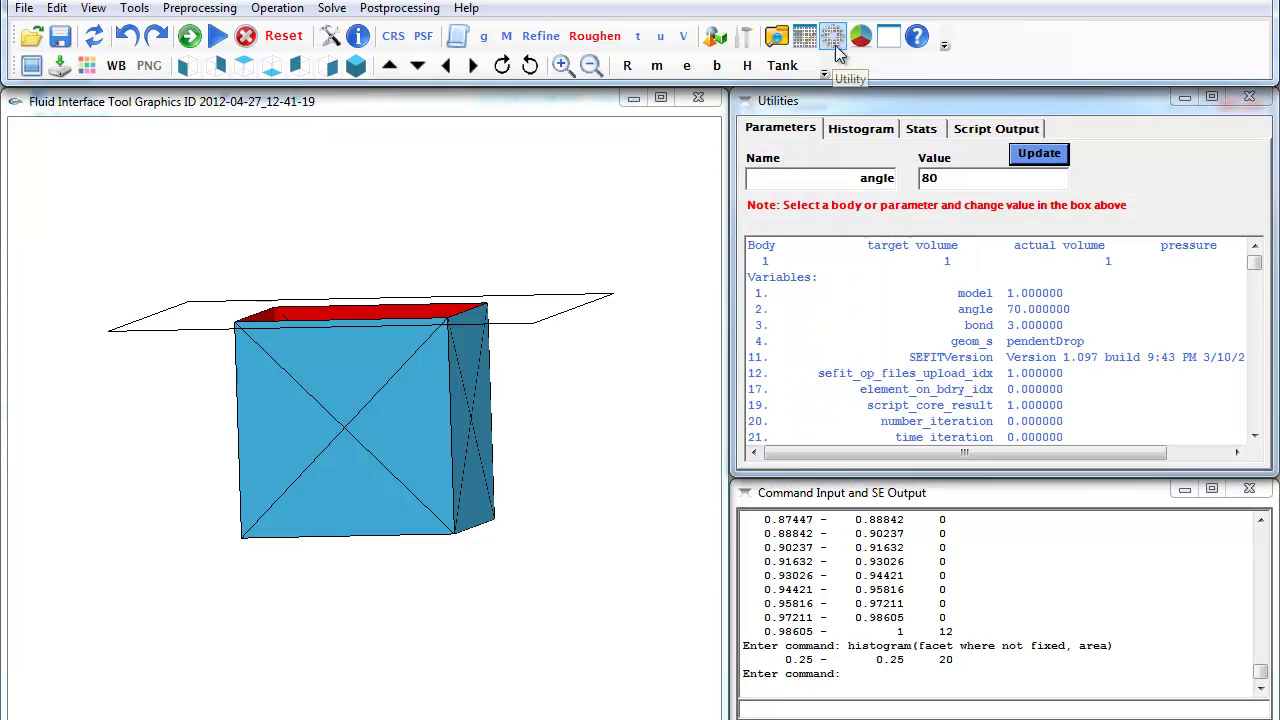
pyautogui.click(1015, 328)
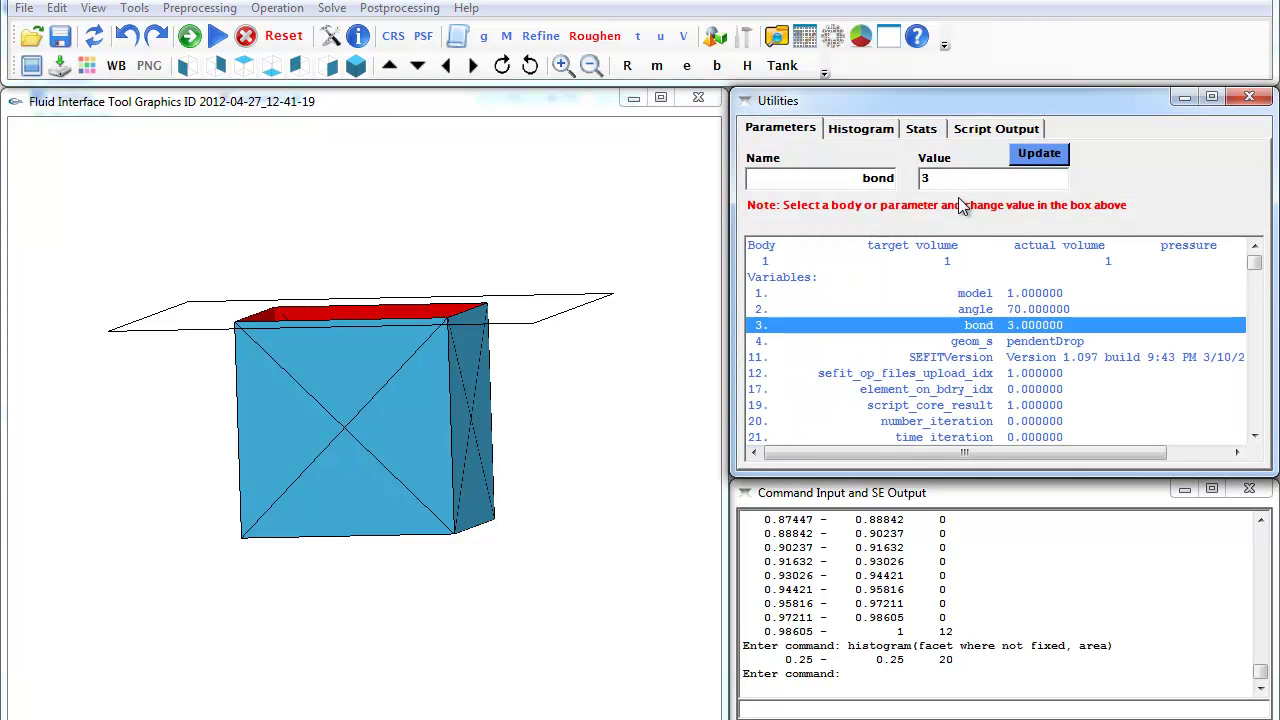
pyautogui.click(986, 312)
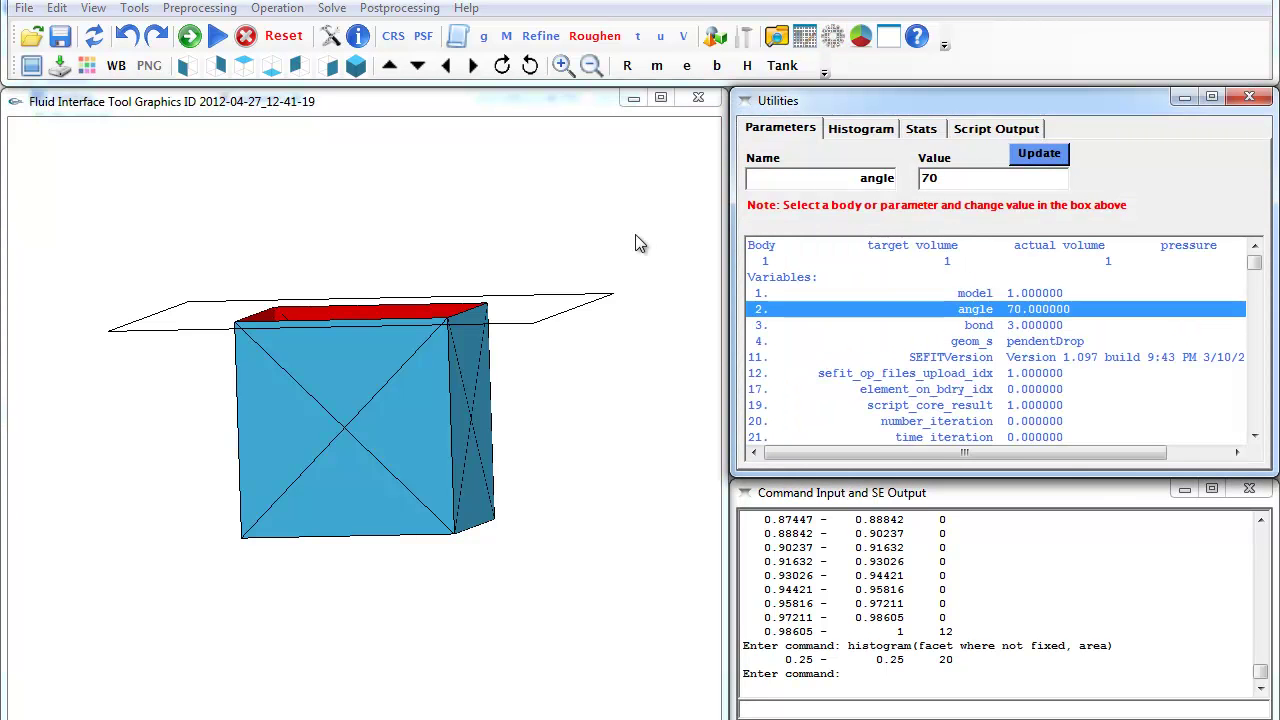
# - Solve the pendent drop at angle 70 and view the resulting bowl from below
pyautogui.click(217, 37)
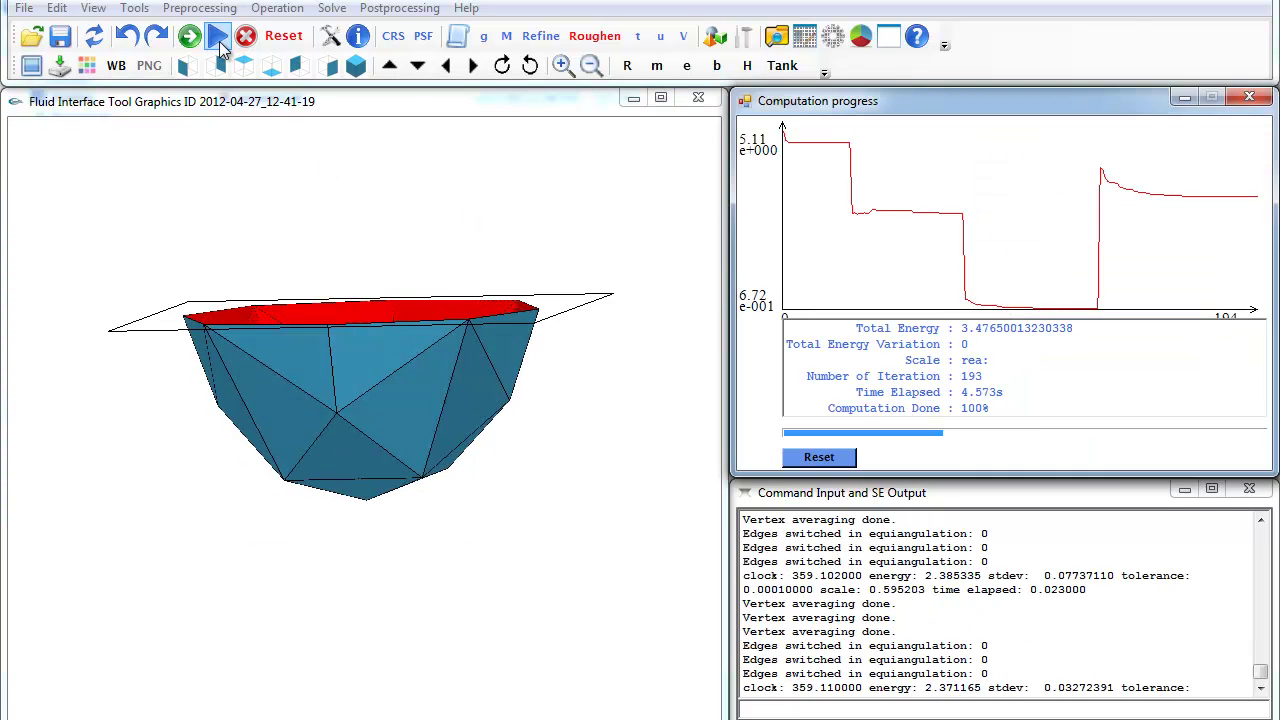
pyautogui.moveTo(420, 349); pyautogui.dragTo(390, 155)
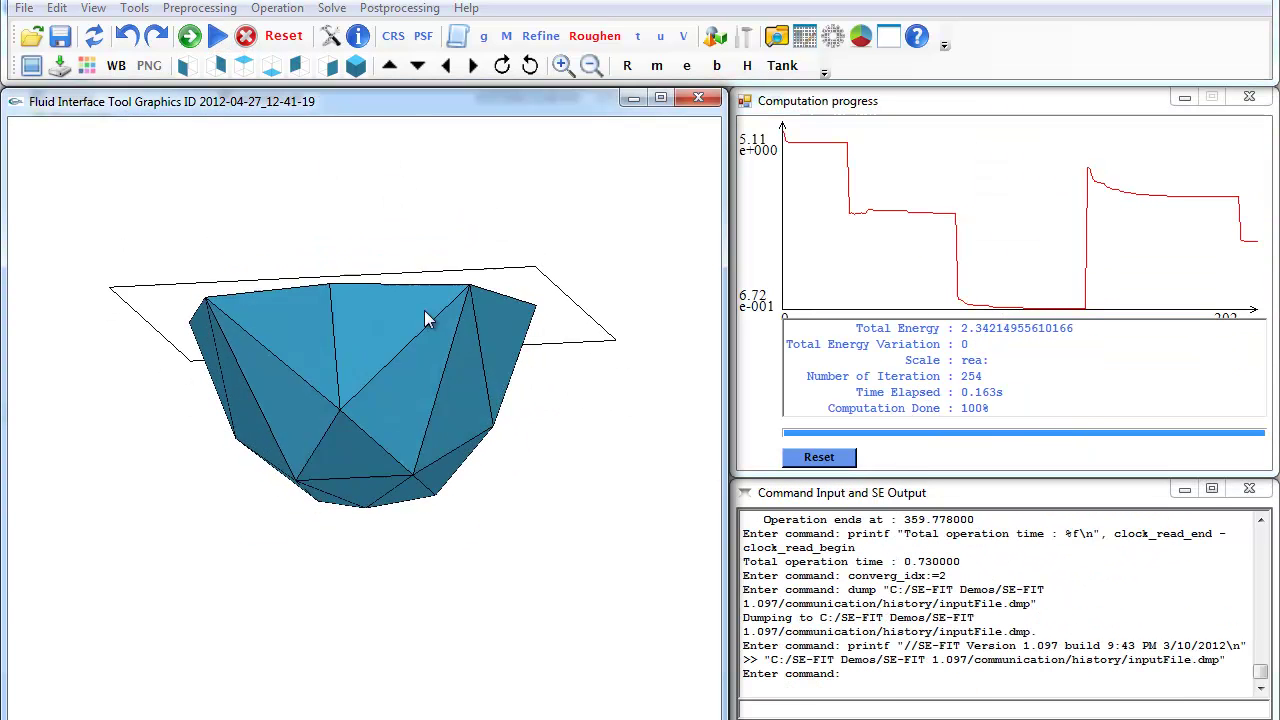
pyautogui.moveTo(424, 310); pyautogui.dragTo(303, 316)
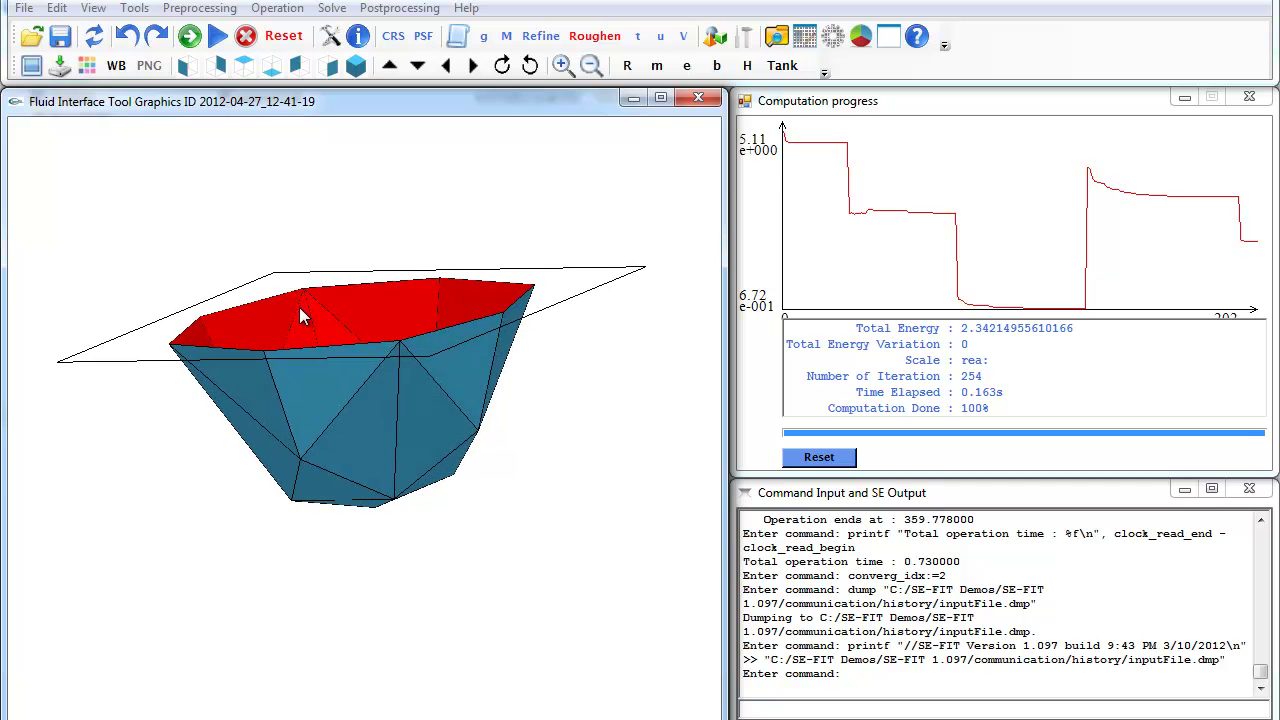
# - Change the angle to 80 and rerun the evolution, letting the drop detach
pyautogui.click(832, 36)
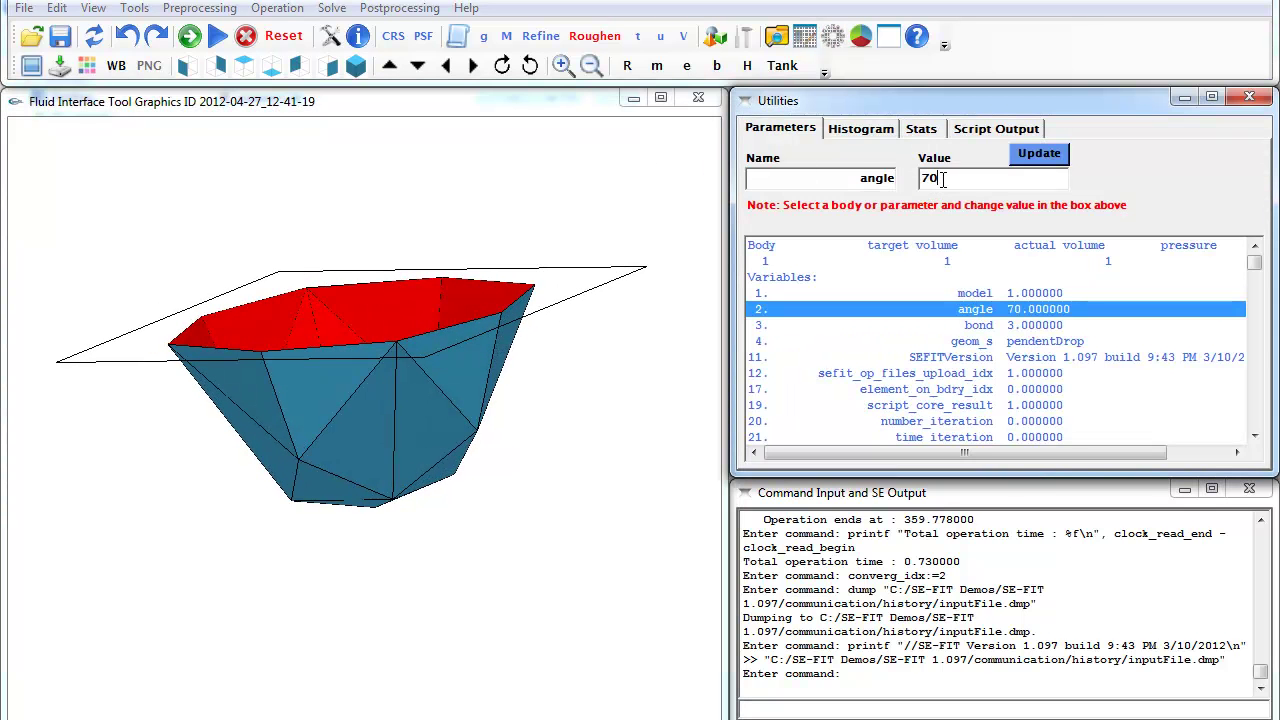
pyautogui.moveTo(942, 178); pyautogui.dragTo(895, 178)
pyautogui.click(1063, 154)
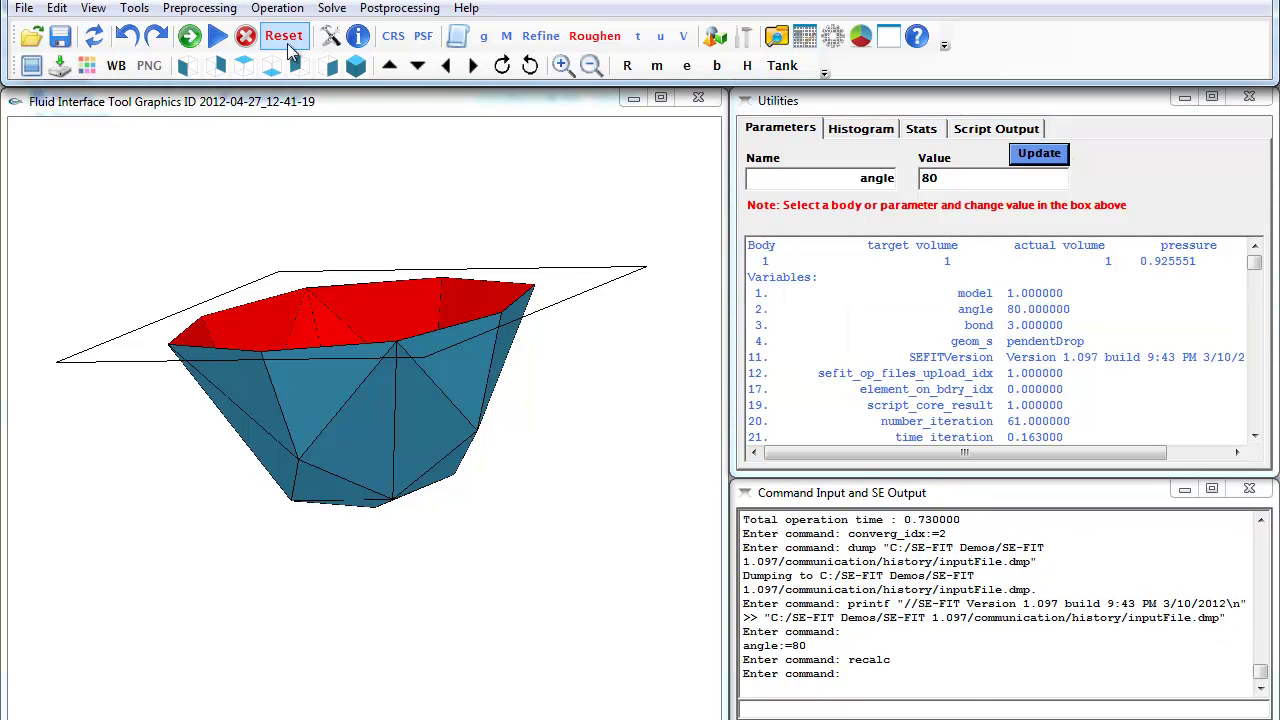
pyautogui.click(217, 36)
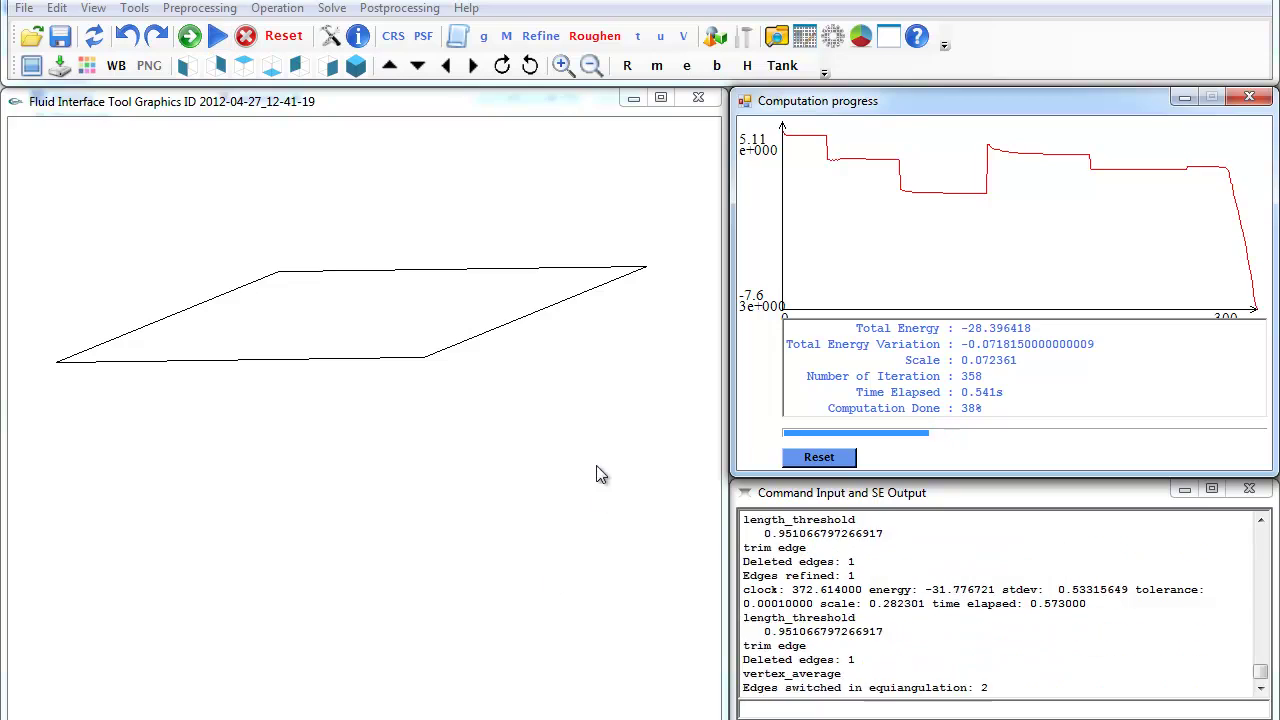
pyautogui.moveTo(594, 474); pyautogui.dragTo(443, 371)
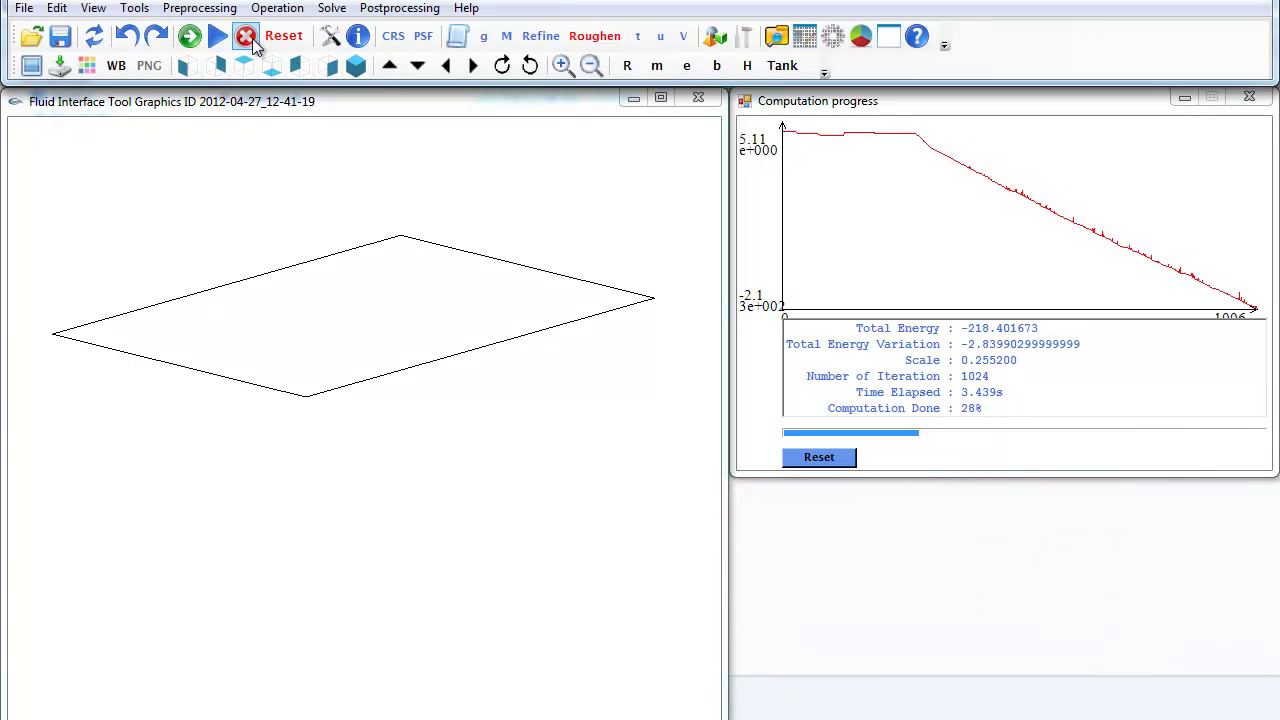
# - Reset the solver and reload the pendent.fe model
pyautogui.click(283, 36)
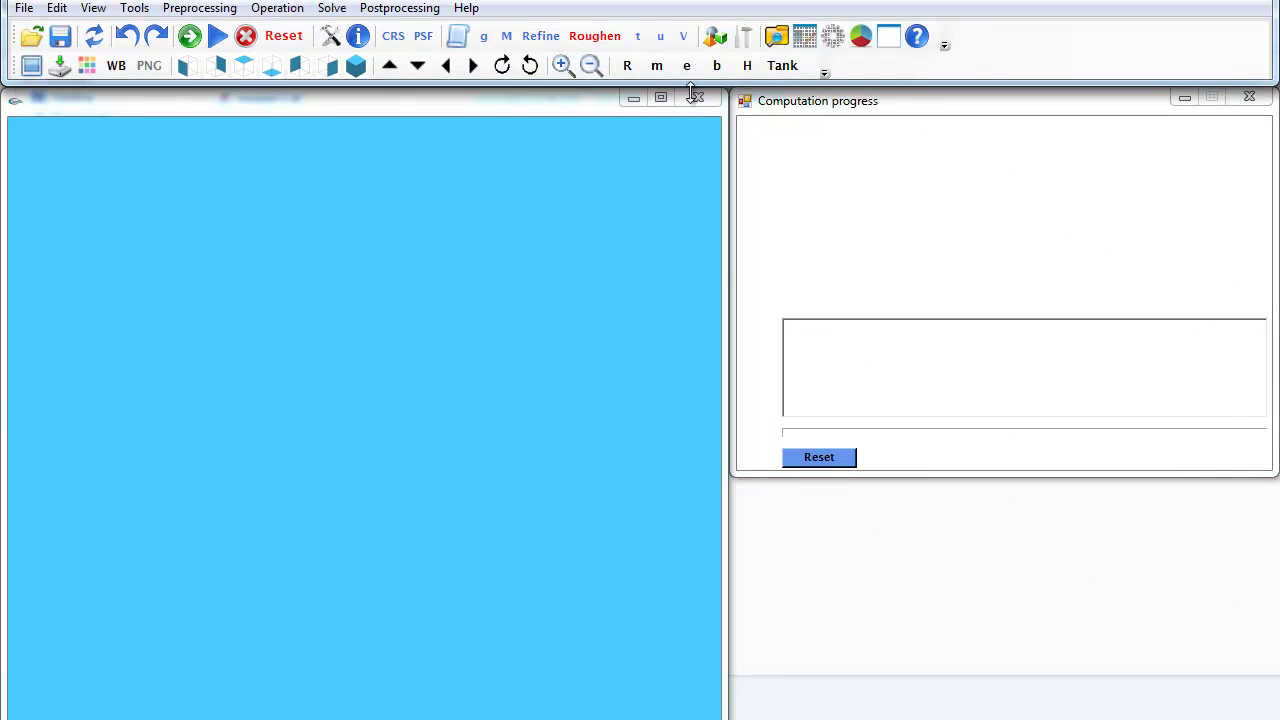
pyautogui.click(889, 41)
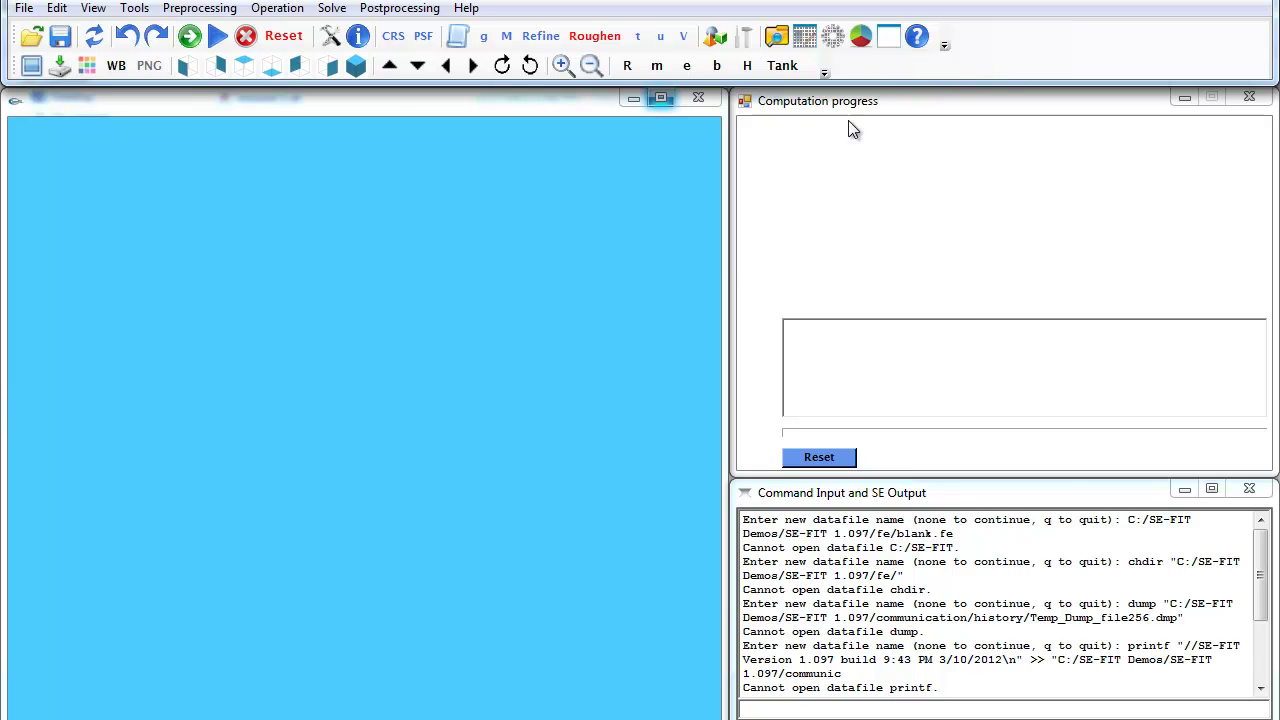
pyautogui.click(776, 36)
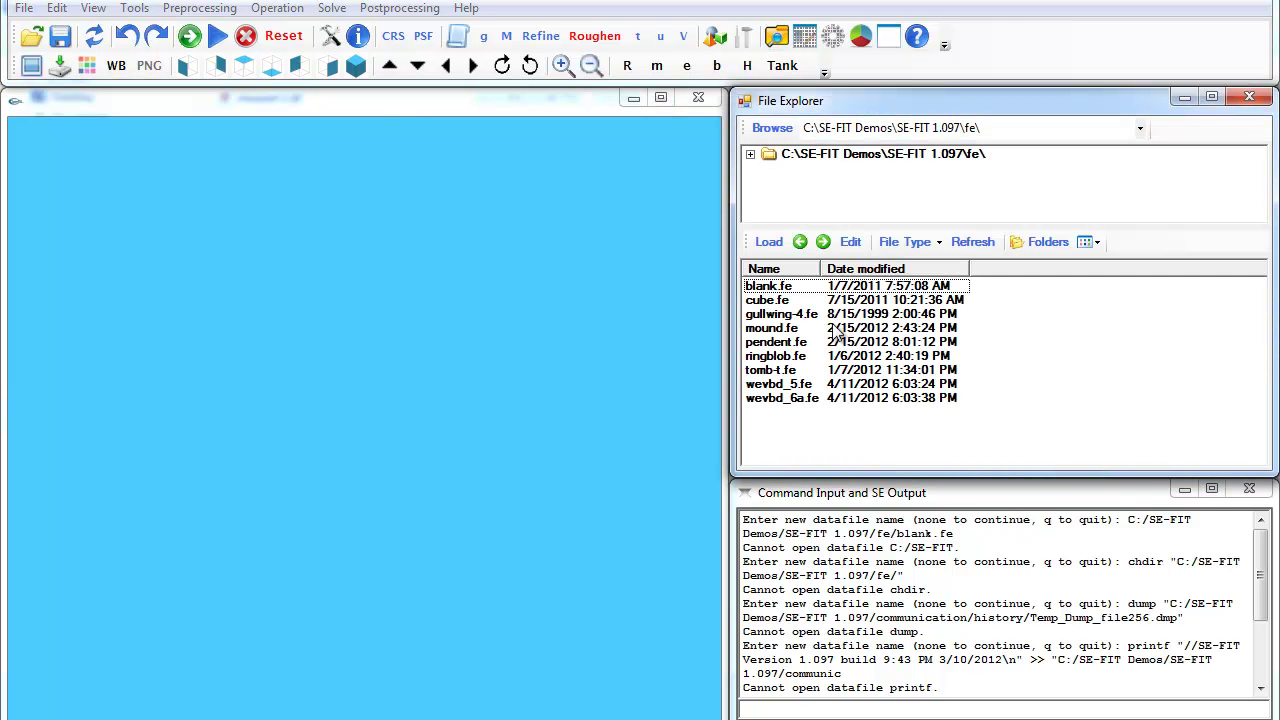
pyautogui.doubleClick(785, 343)
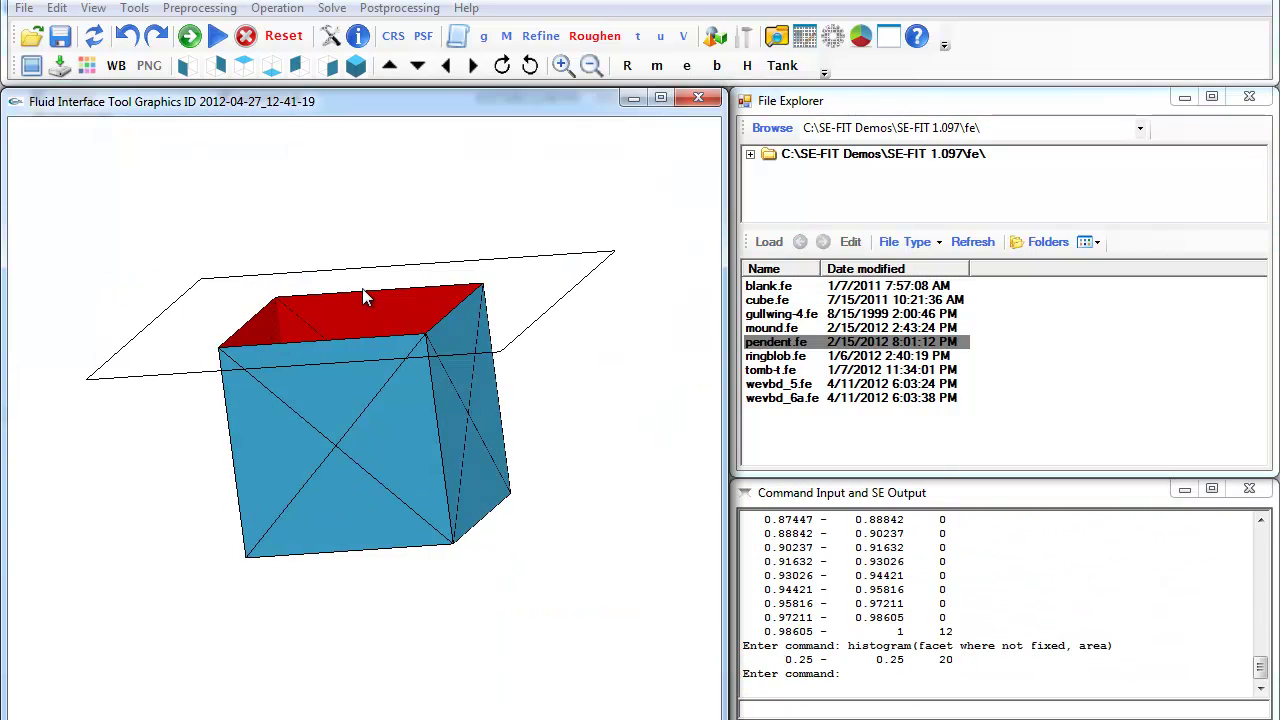
# - Refine the mesh twice and solve to a hanging bowl, energy 2.26691778079658 after 185 iterations
pyautogui.click(541, 36)
pyautogui.click(541, 36)
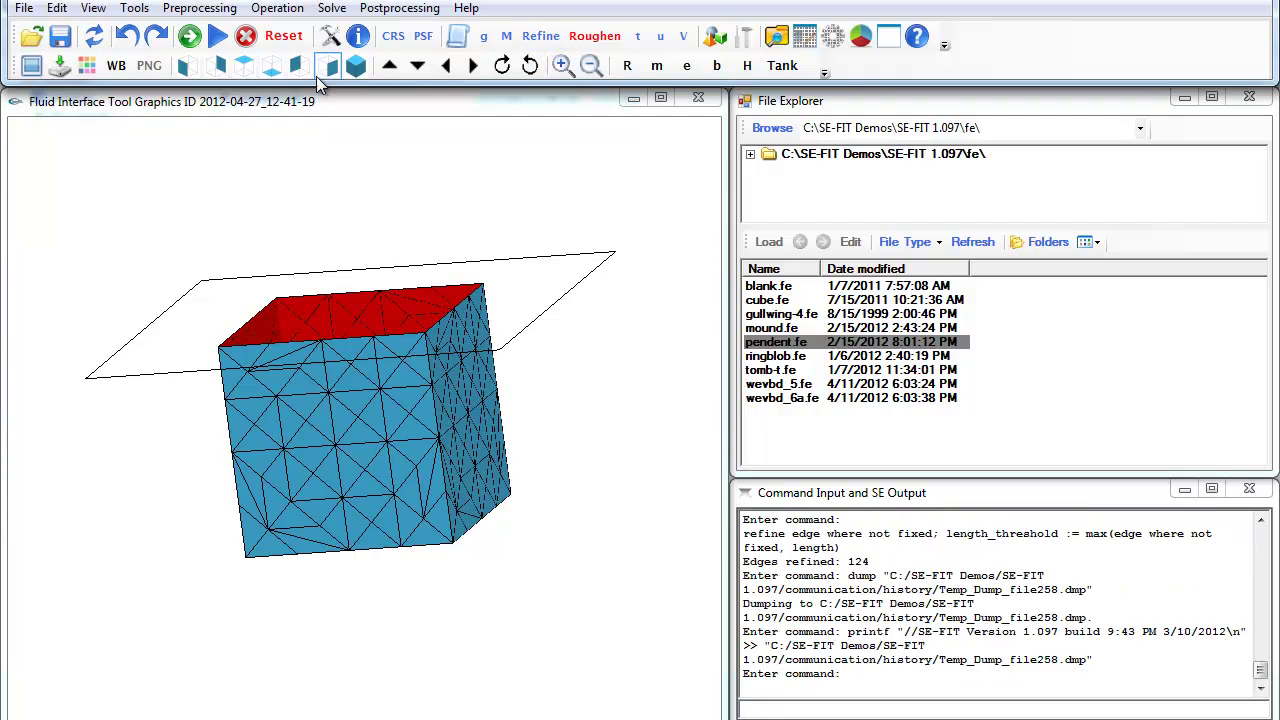
pyautogui.click(216, 40)
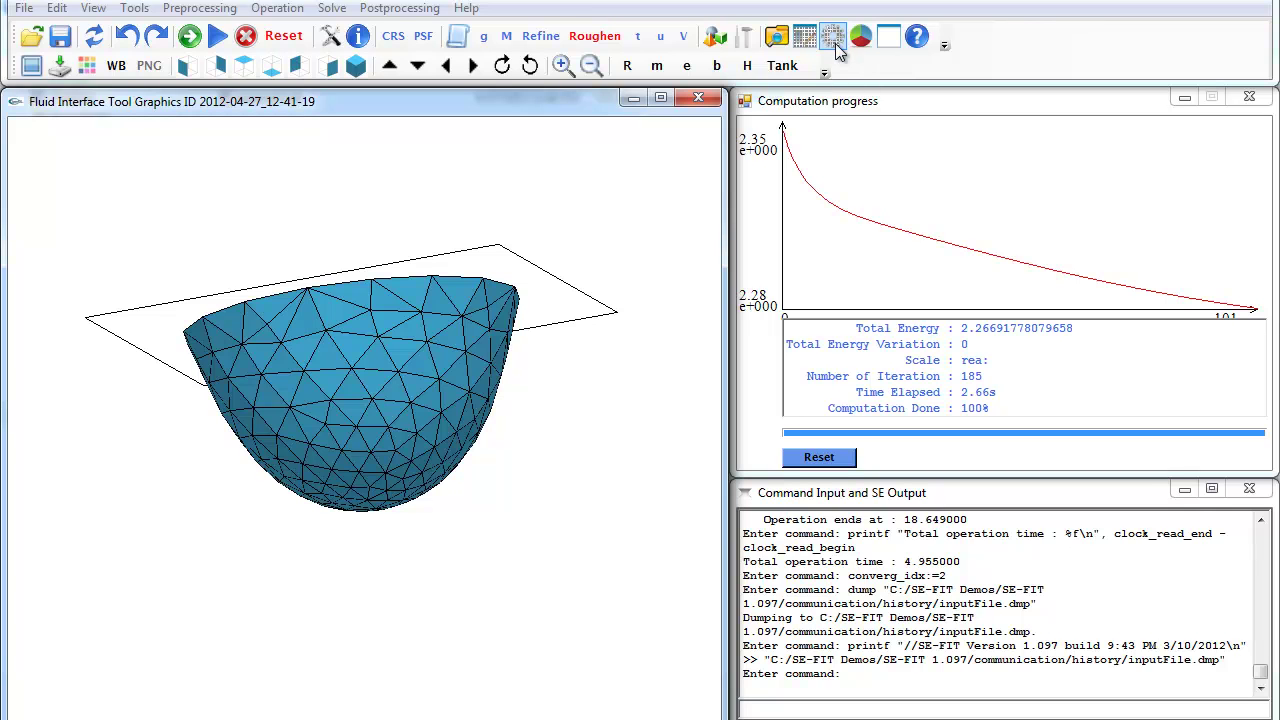
# - Set bond to 3.5 and rerun the pendent drop evolution
pyautogui.click(836, 40)
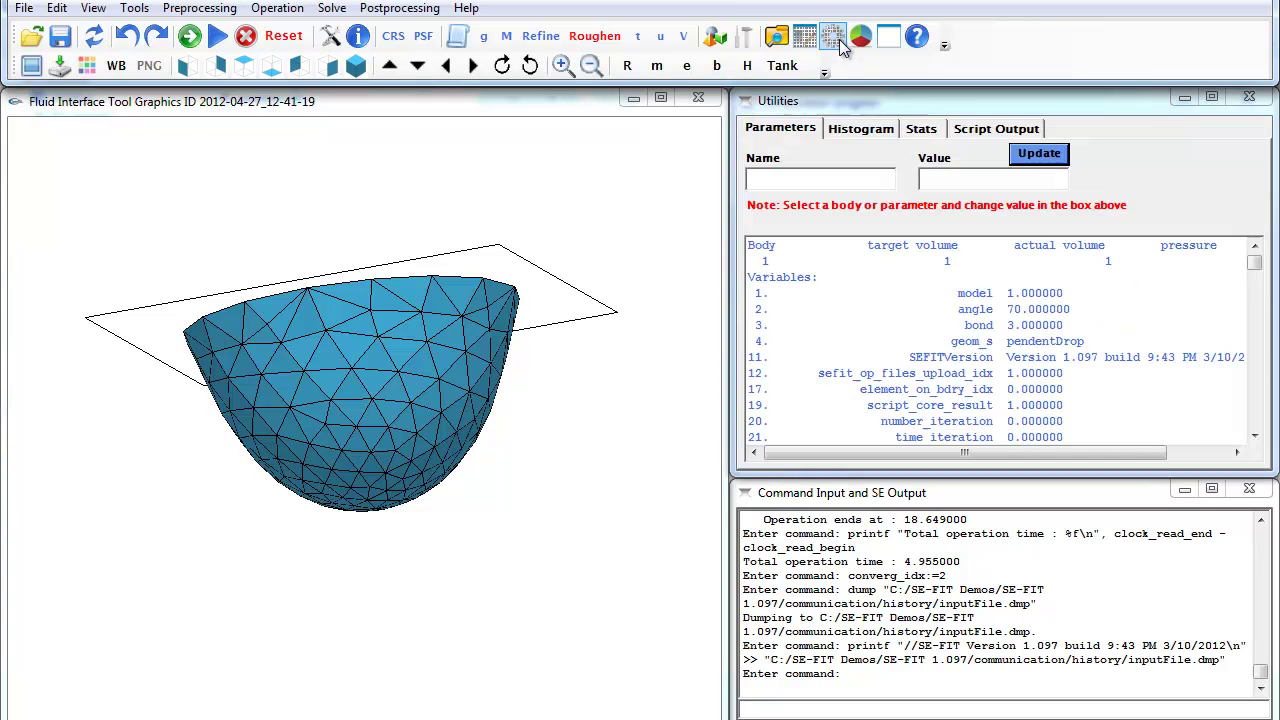
pyautogui.click(1012, 330)
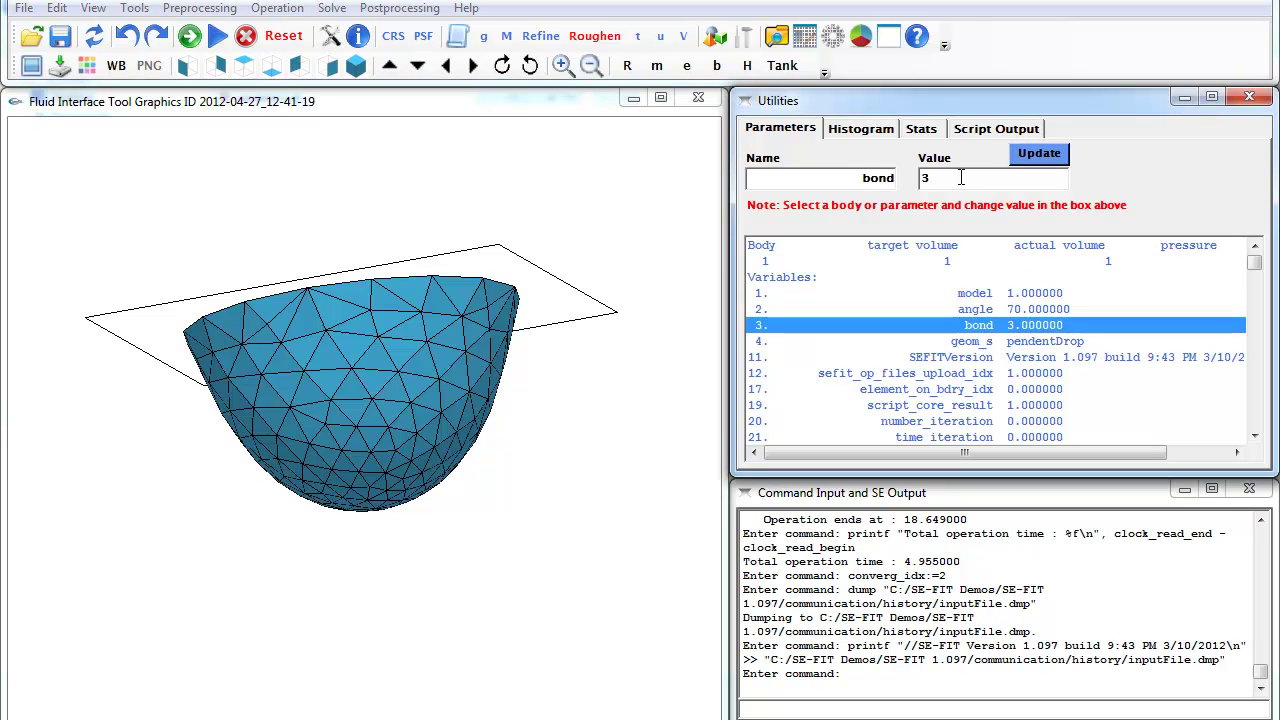
pyautogui.click(1039, 154)
pyautogui.click(217, 36)
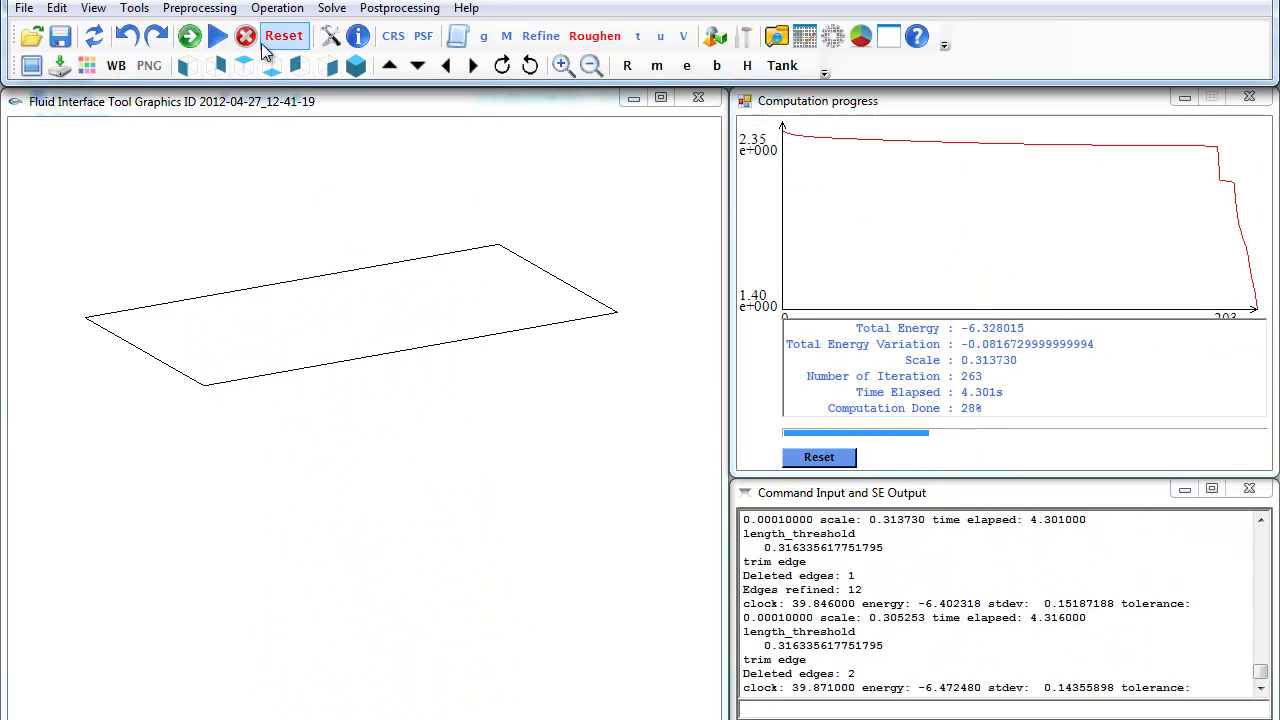
# - Halt the failed run, reset the solver and list the .fe demo models again
pyautogui.click(247, 40)
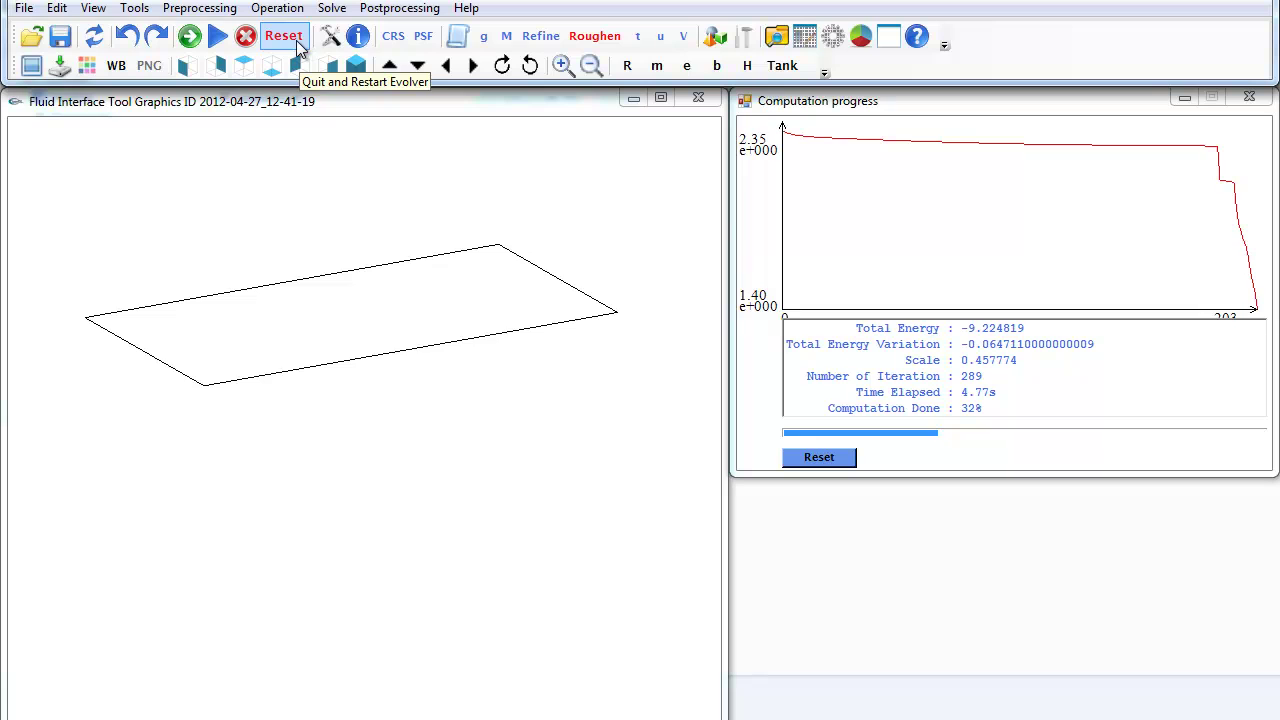
pyautogui.click(296, 40)
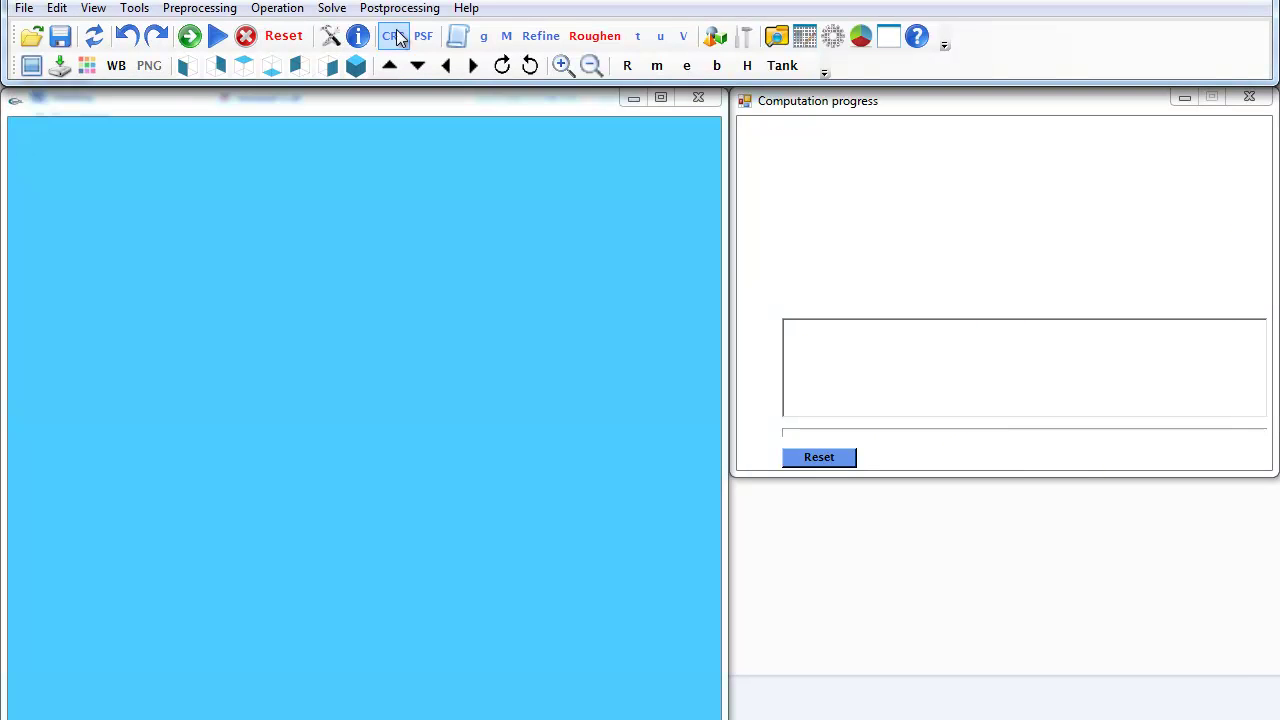
pyautogui.click(889, 37)
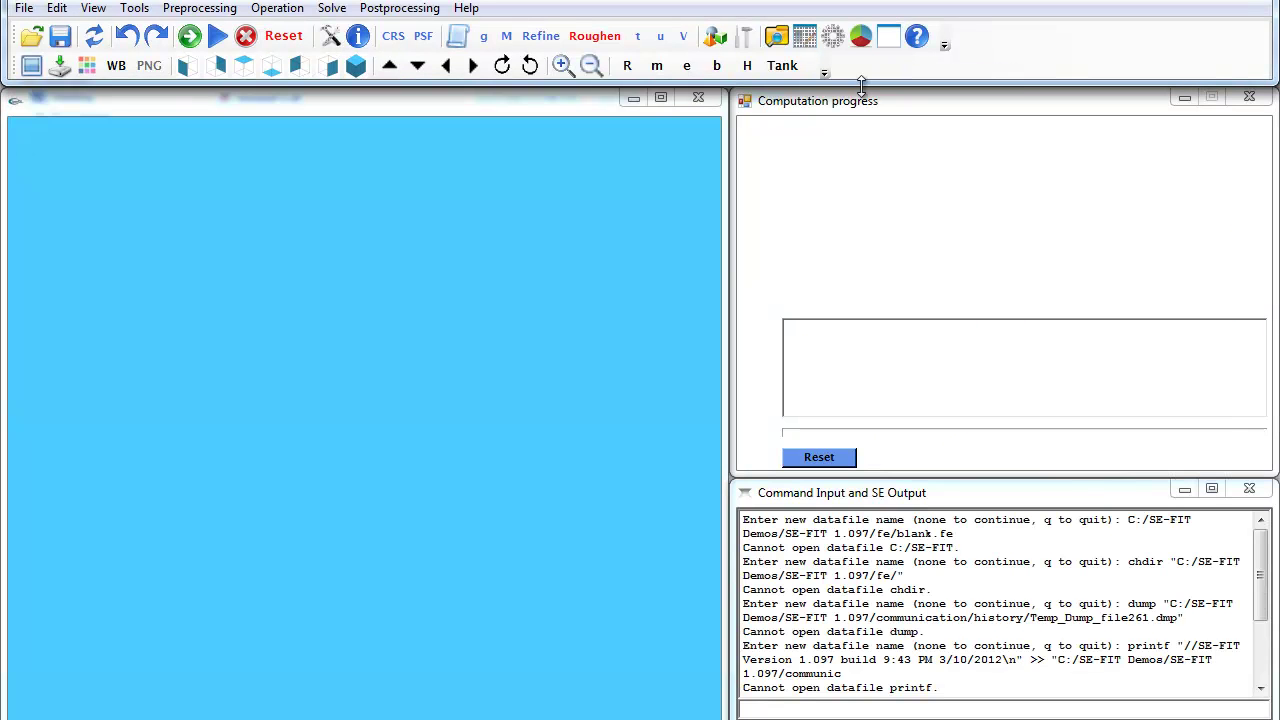
pyautogui.click(776, 37)
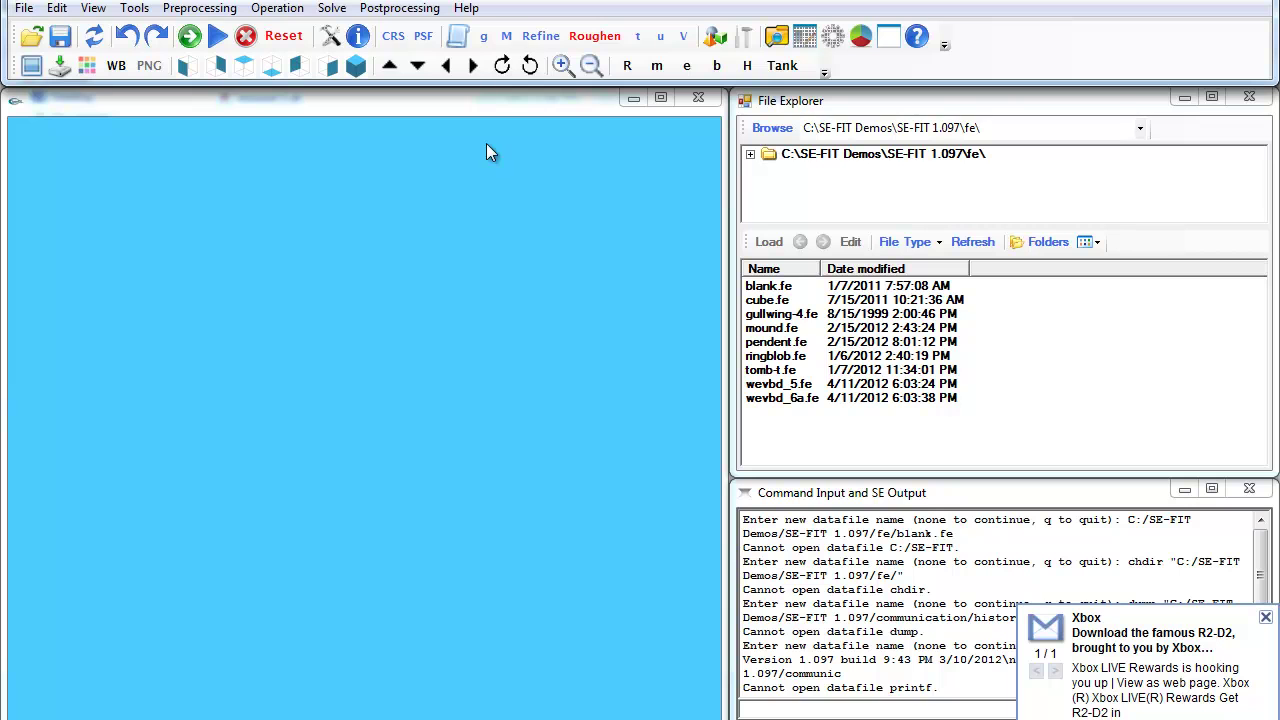
pyautogui.click(335, 9)
pyautogui.moveTo(303, 15)
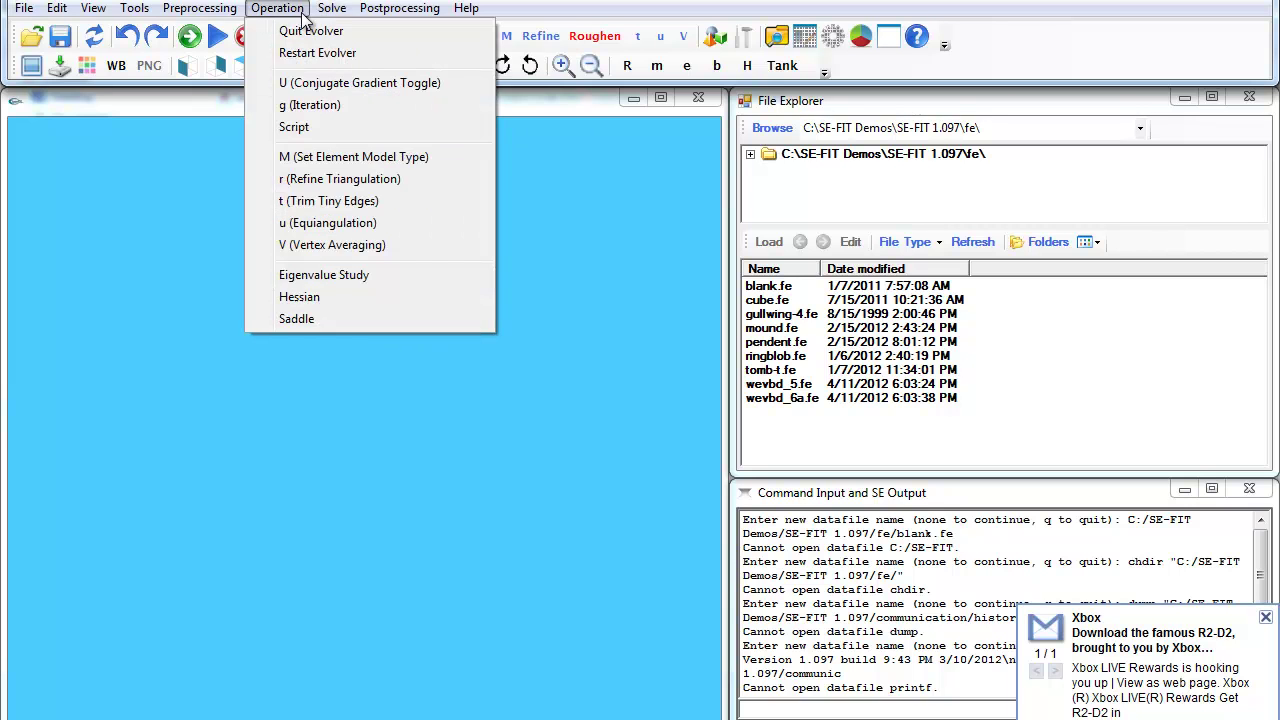
pyautogui.moveTo(372, 20)
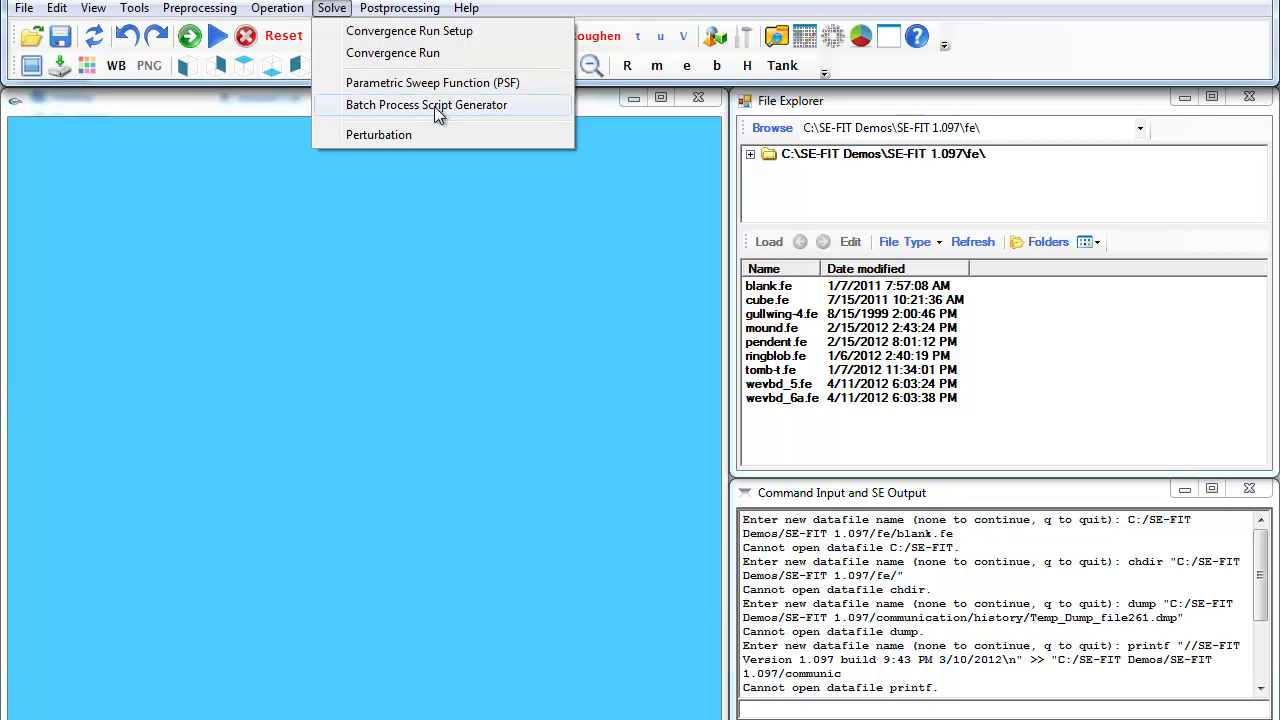
pyautogui.click(535, 275)
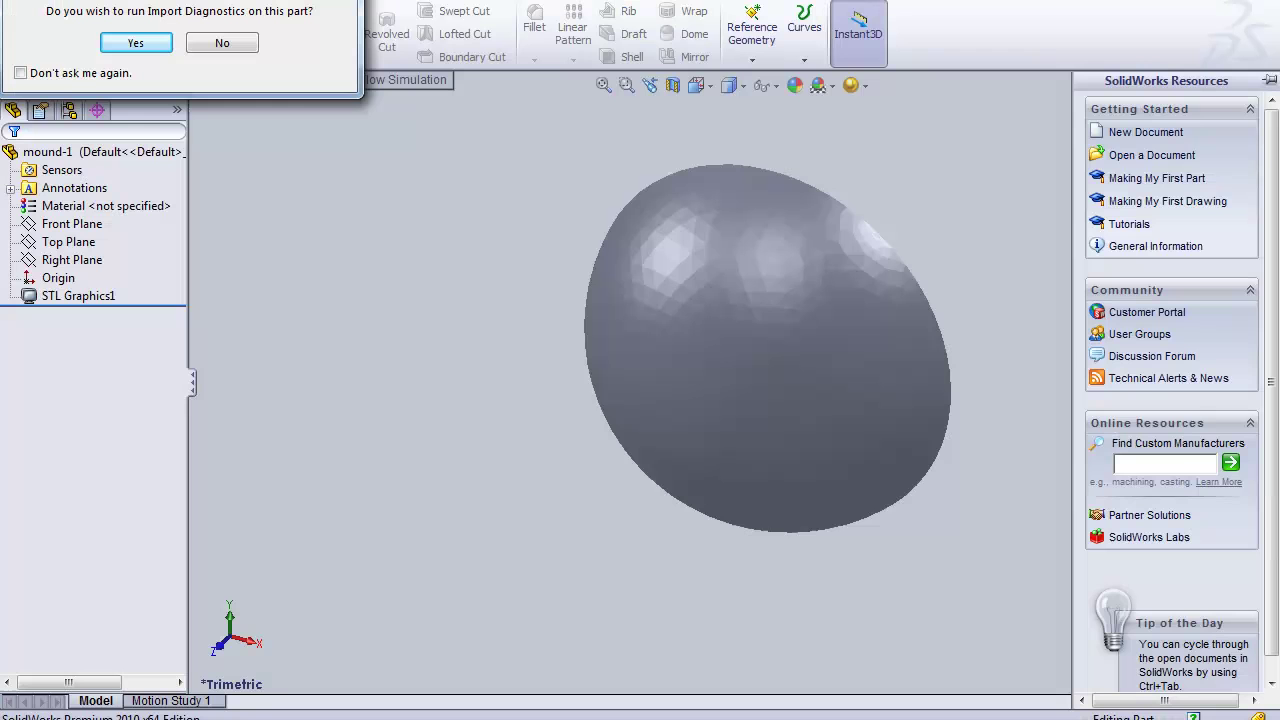
# - Permanently decline import diagnostics and orbit the mound to a tilted side view
pyautogui.click(50, 73)
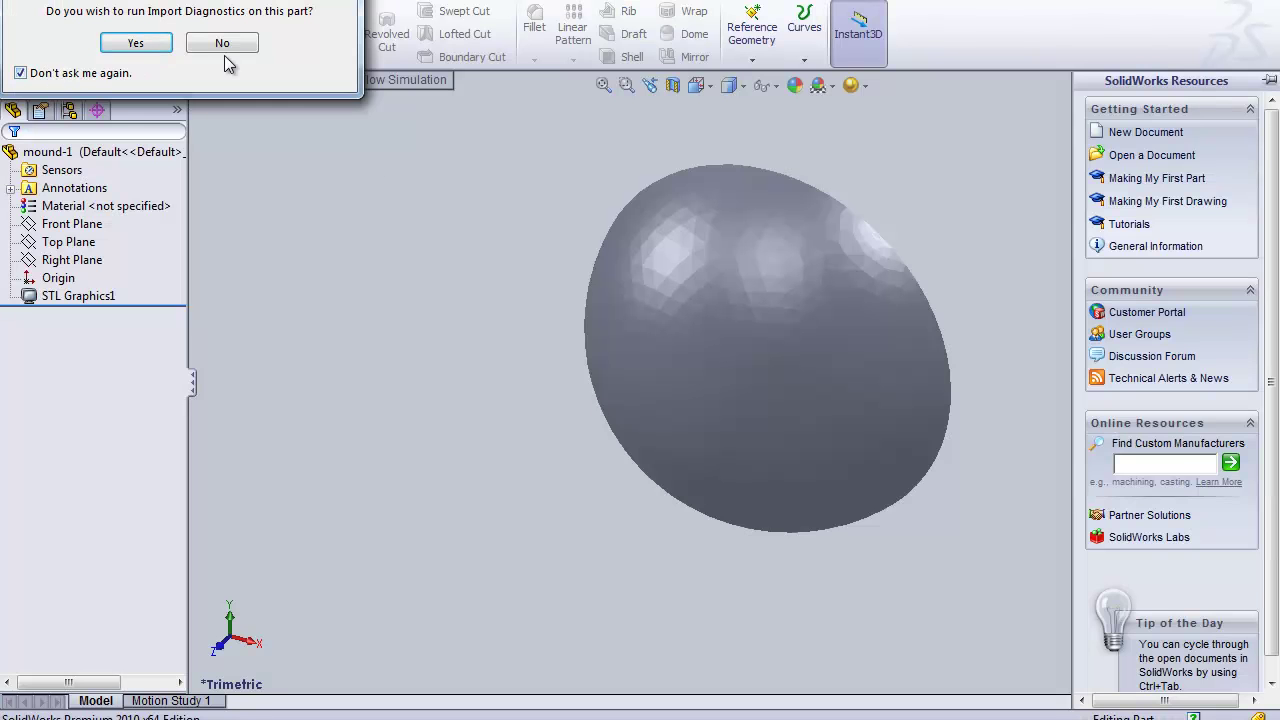
pyautogui.click(224, 43)
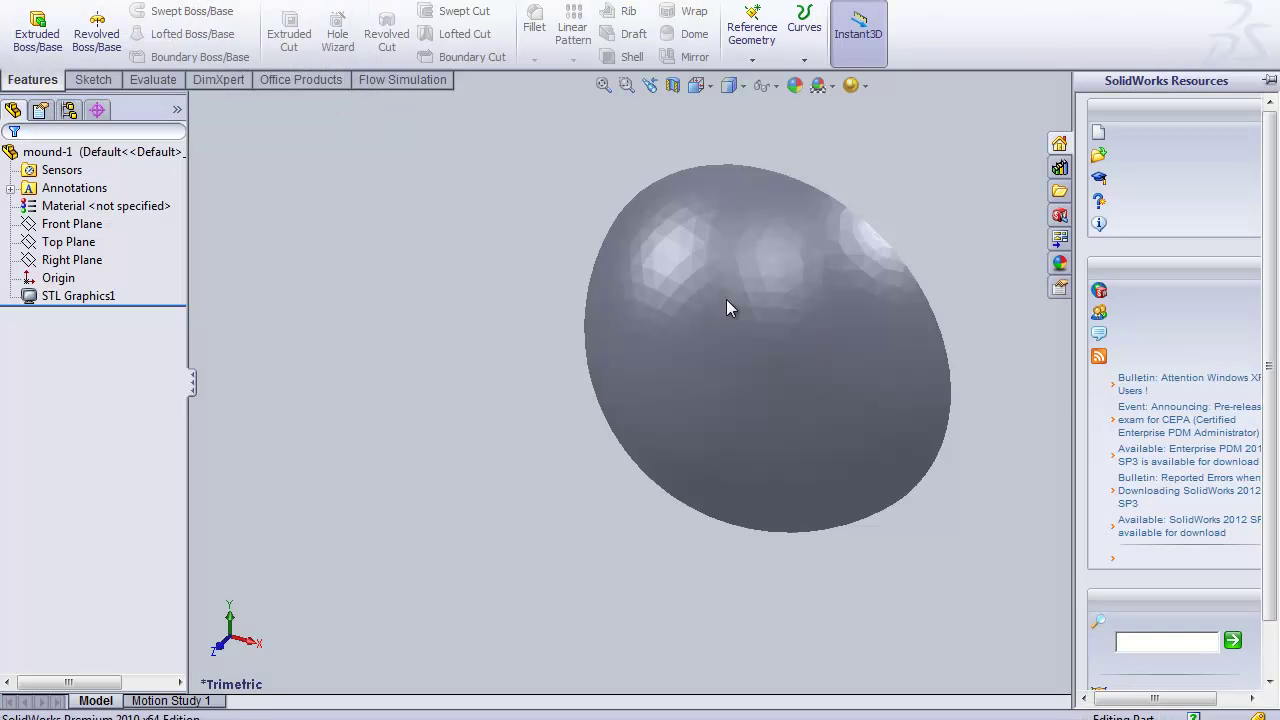
pyautogui.moveTo(729, 306); pyautogui.dragTo(420, 388, button='middle')
pyautogui.moveTo(605, 370); pyautogui.dragTo(803, 340, button='middle')
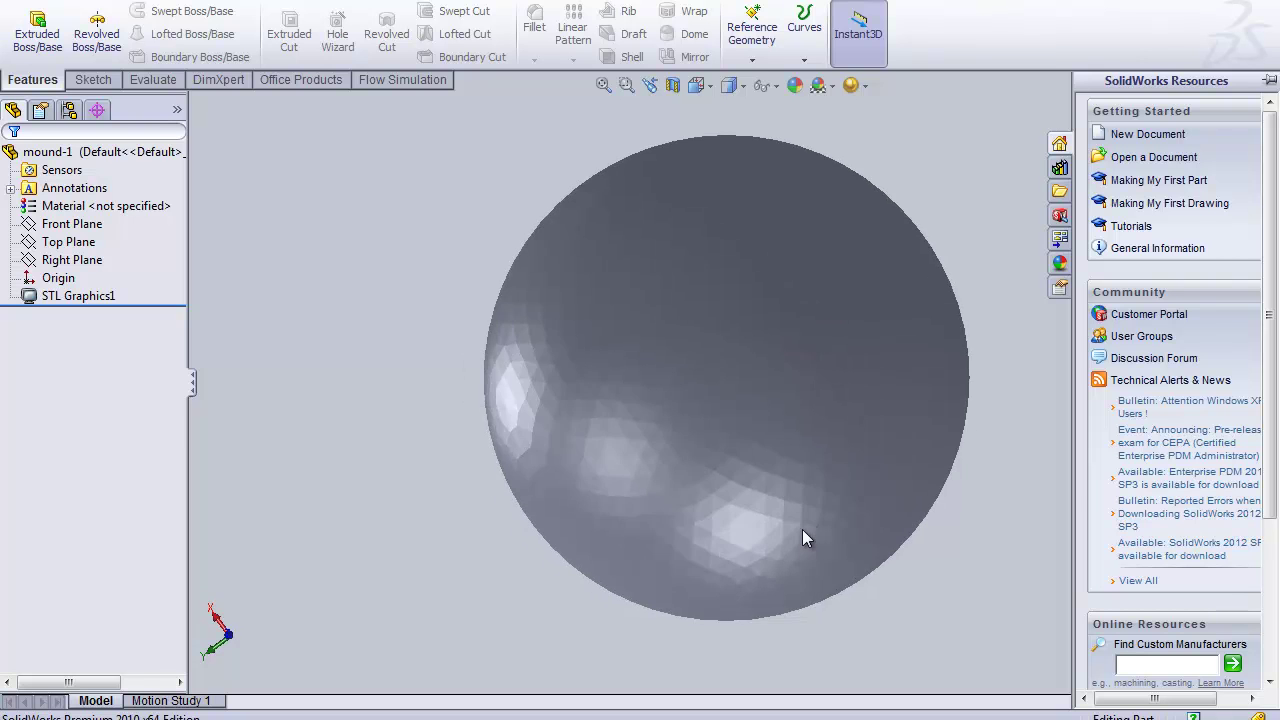
# - View the mound's half-dome profile, then close SolidWorks without saving the part
pyautogui.moveTo(806, 537); pyautogui.dragTo(586, 212, button='middle')
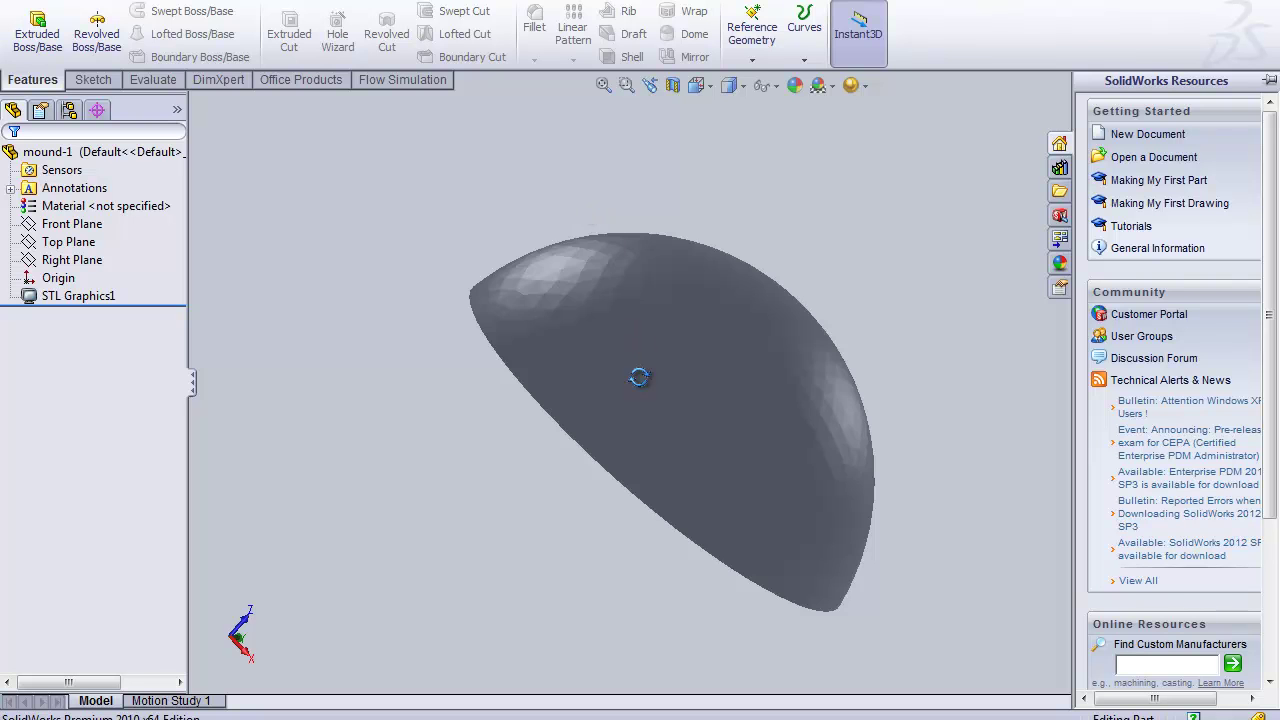
pyautogui.moveTo(640, 374); pyautogui.dragTo(505, 314, button='middle')
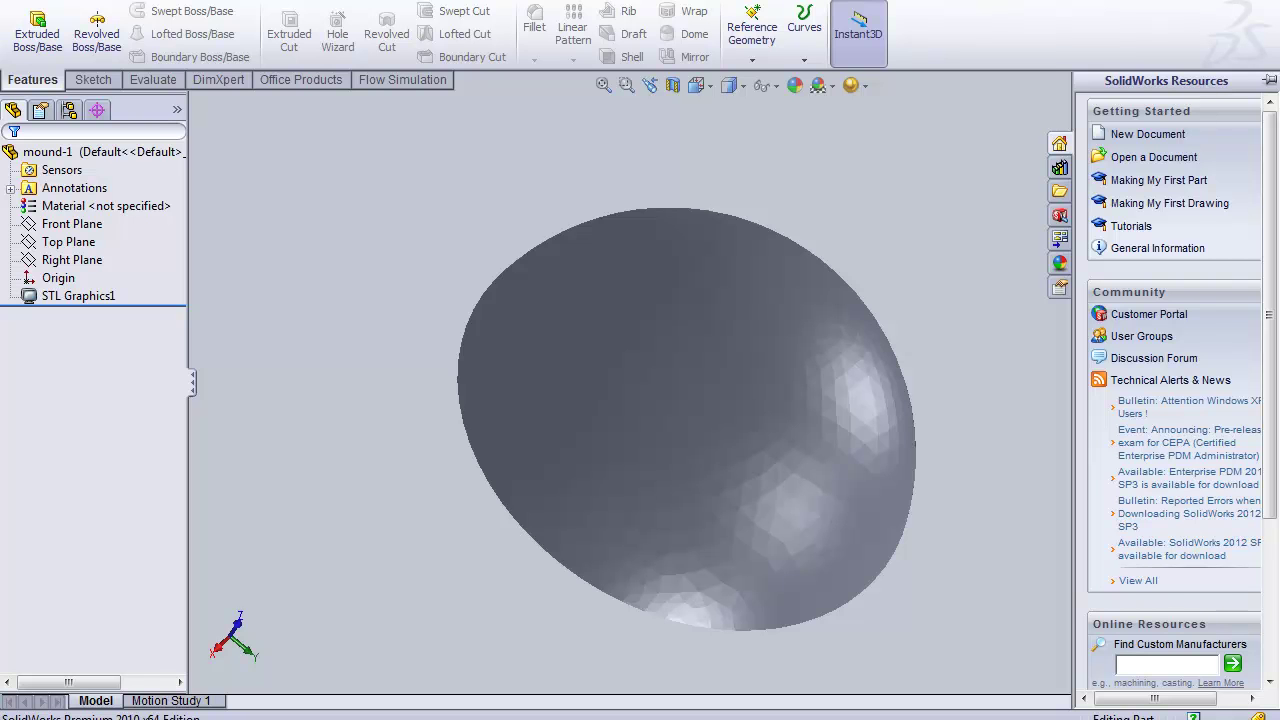
pyautogui.hotkey('alt', 'F4')
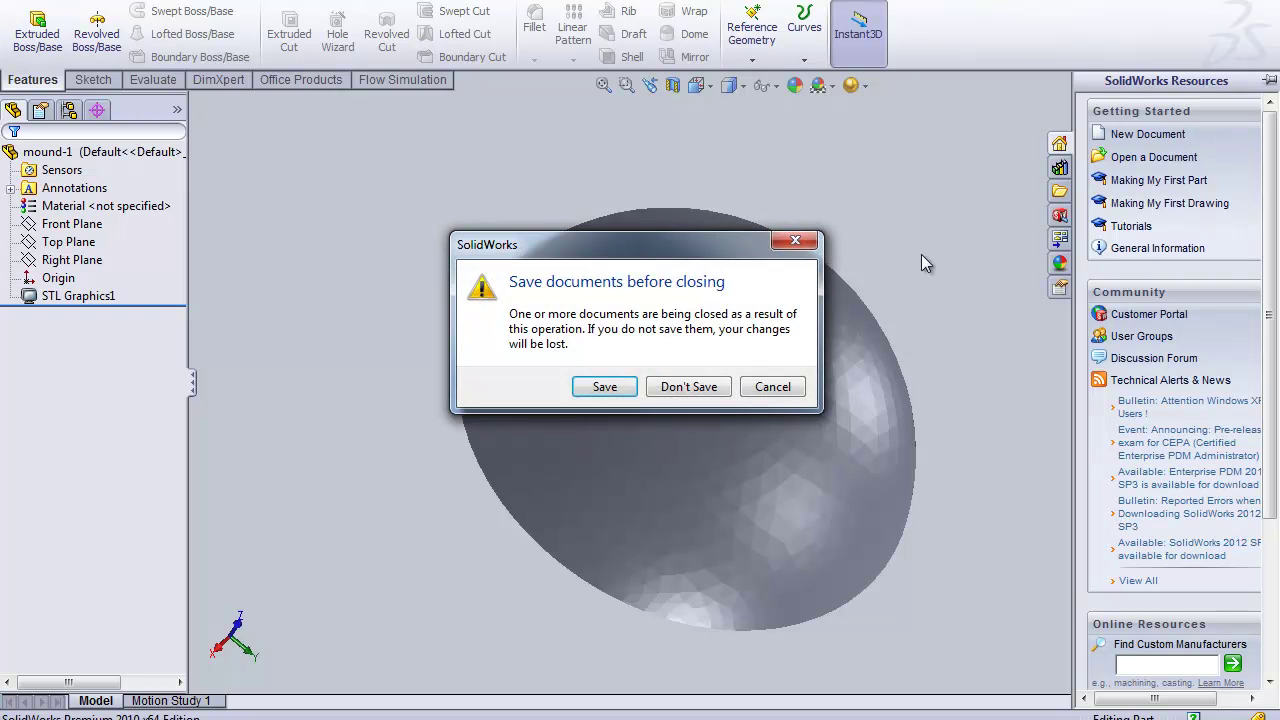
pyautogui.click(686, 386)
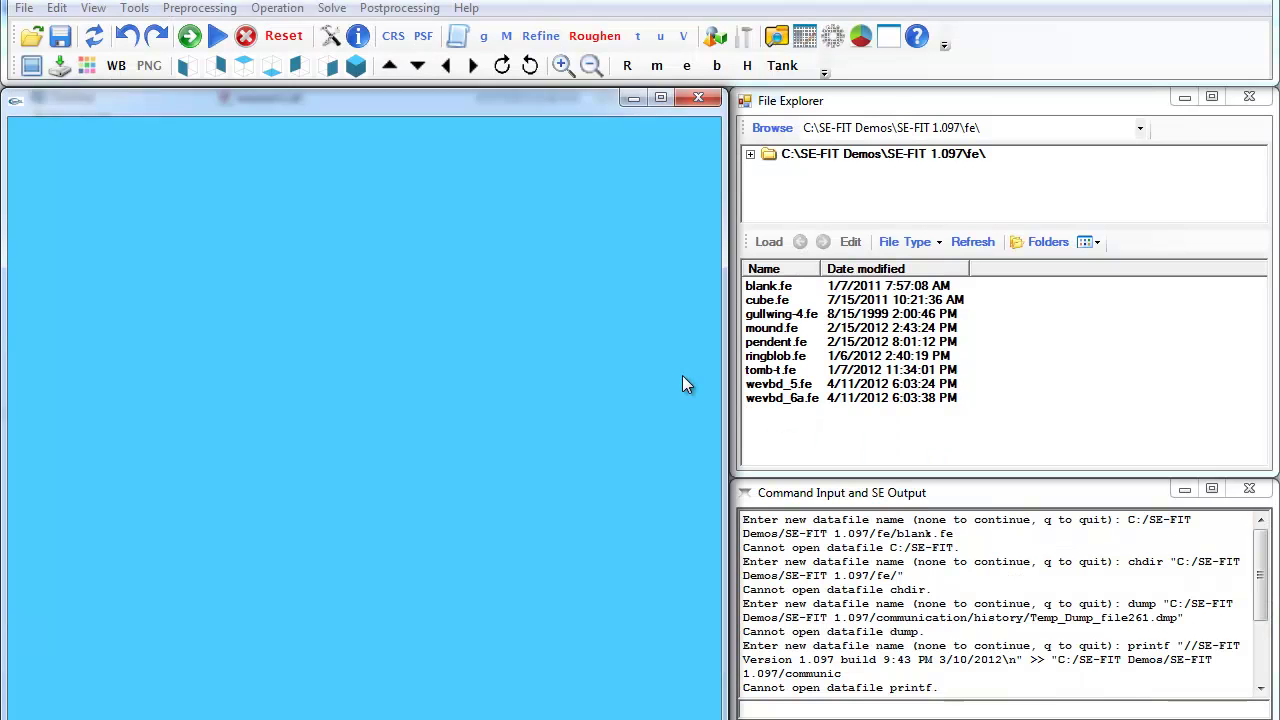
# - Load wevbd_5.fe, rotate the faceted drop, and list its parameters (ContactAngle 90, BOND 5.4)
pyautogui.doubleClick(786, 386)
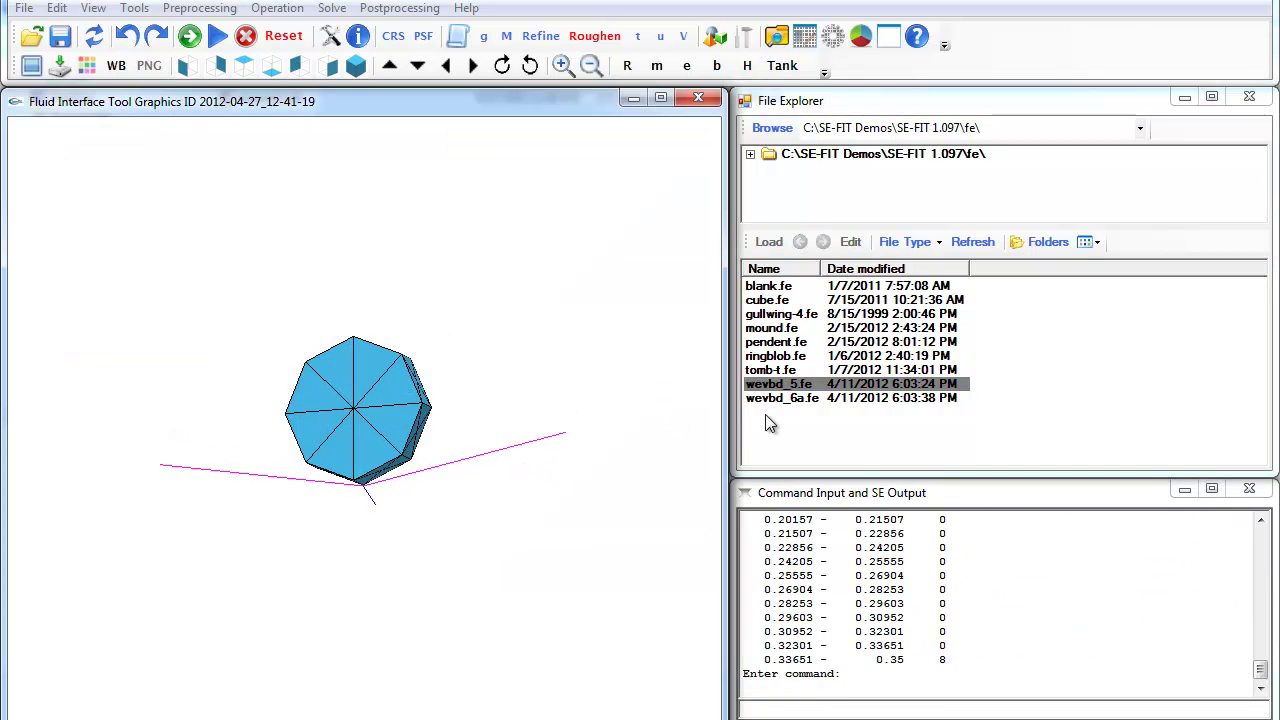
pyautogui.doubleClick(788, 399)
pyautogui.doubleClick(786, 384)
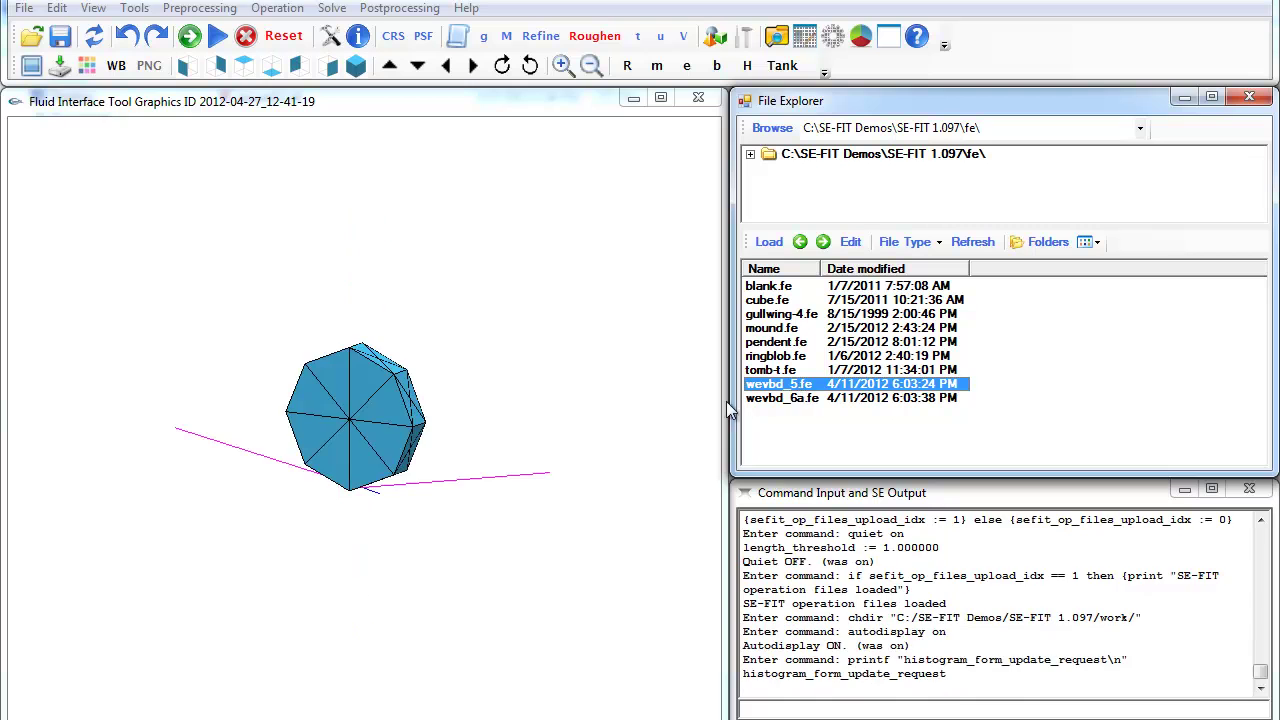
pyautogui.moveTo(420, 340); pyautogui.dragTo(442, 360)
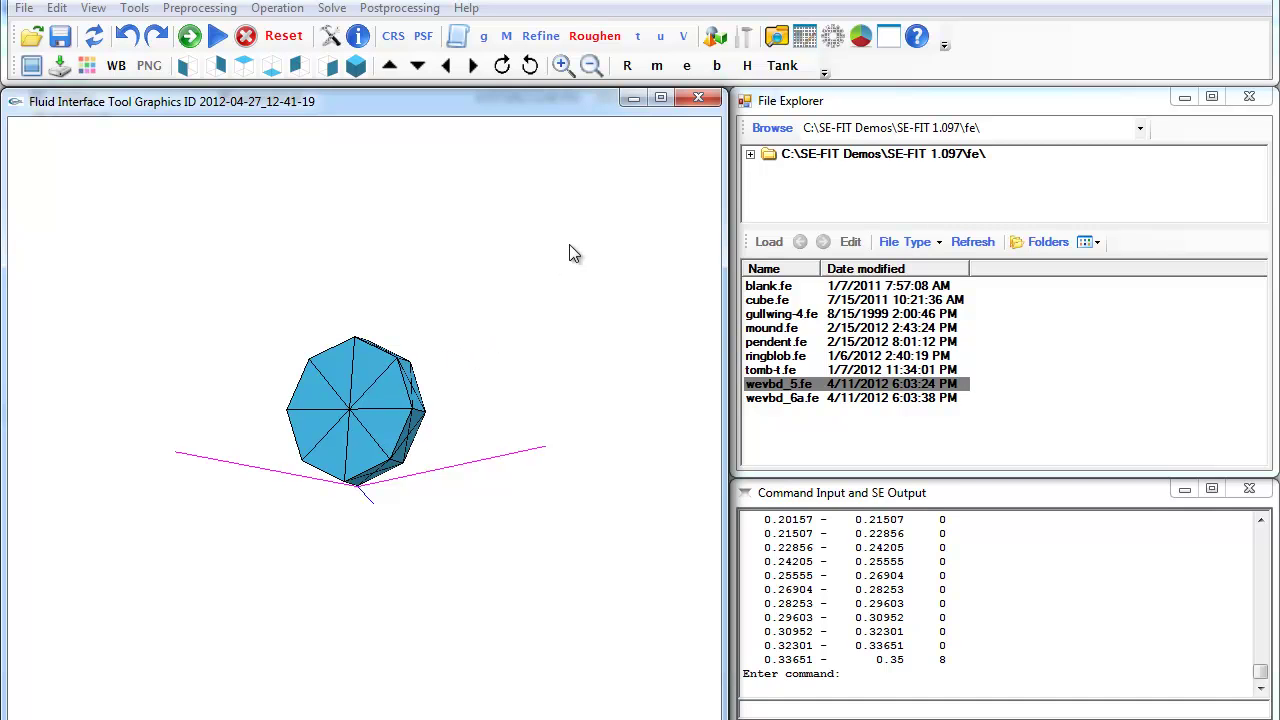
pyautogui.moveTo(571, 251); pyautogui.dragTo(466, 354)
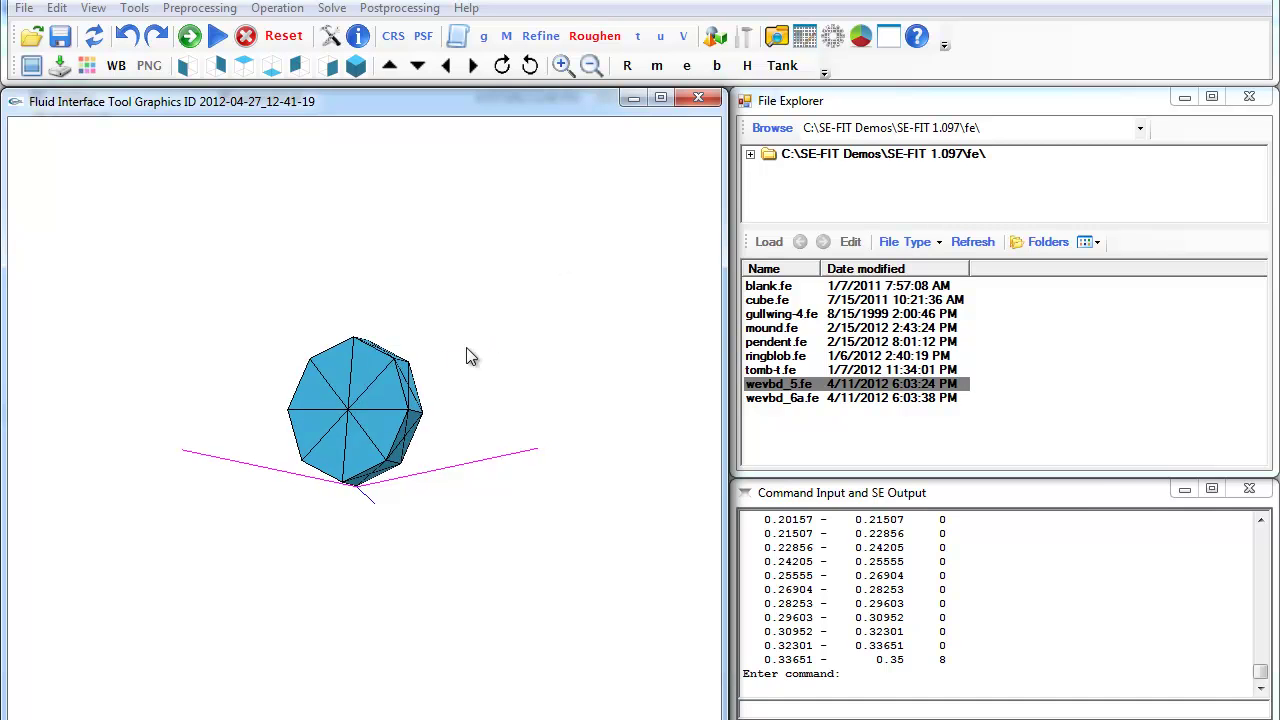
pyautogui.click(836, 212)
pyautogui.click(832, 37)
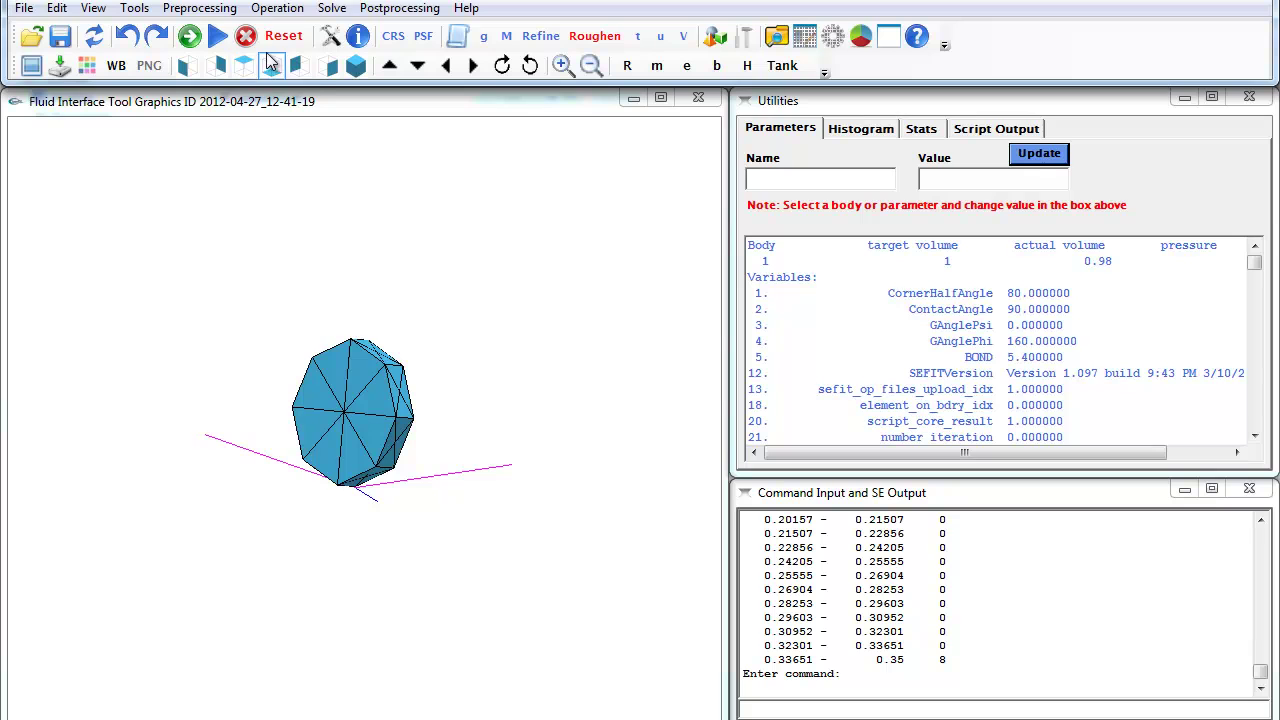
# - Converge the wevbd_5 drop, refine its mesh, and reconverge until energy falls to 5.762528
pyautogui.click(218, 40)
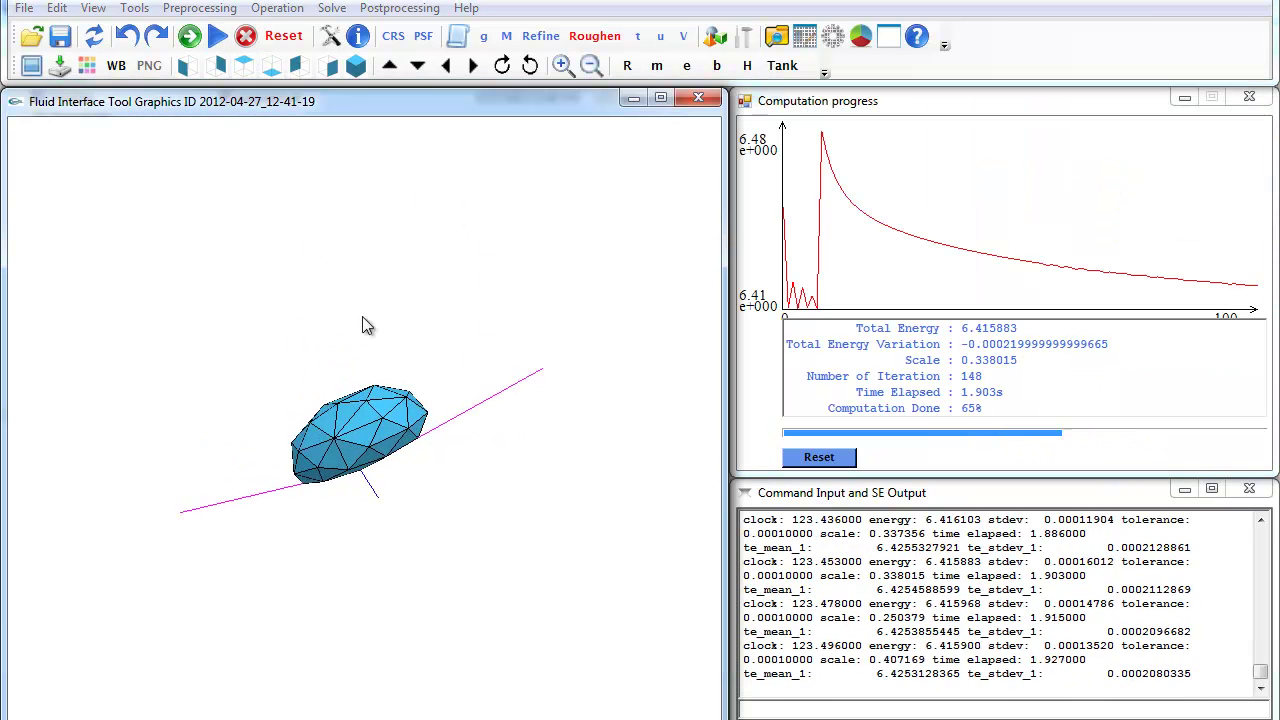
pyautogui.moveTo(486, 328); pyautogui.dragTo(390, 390)
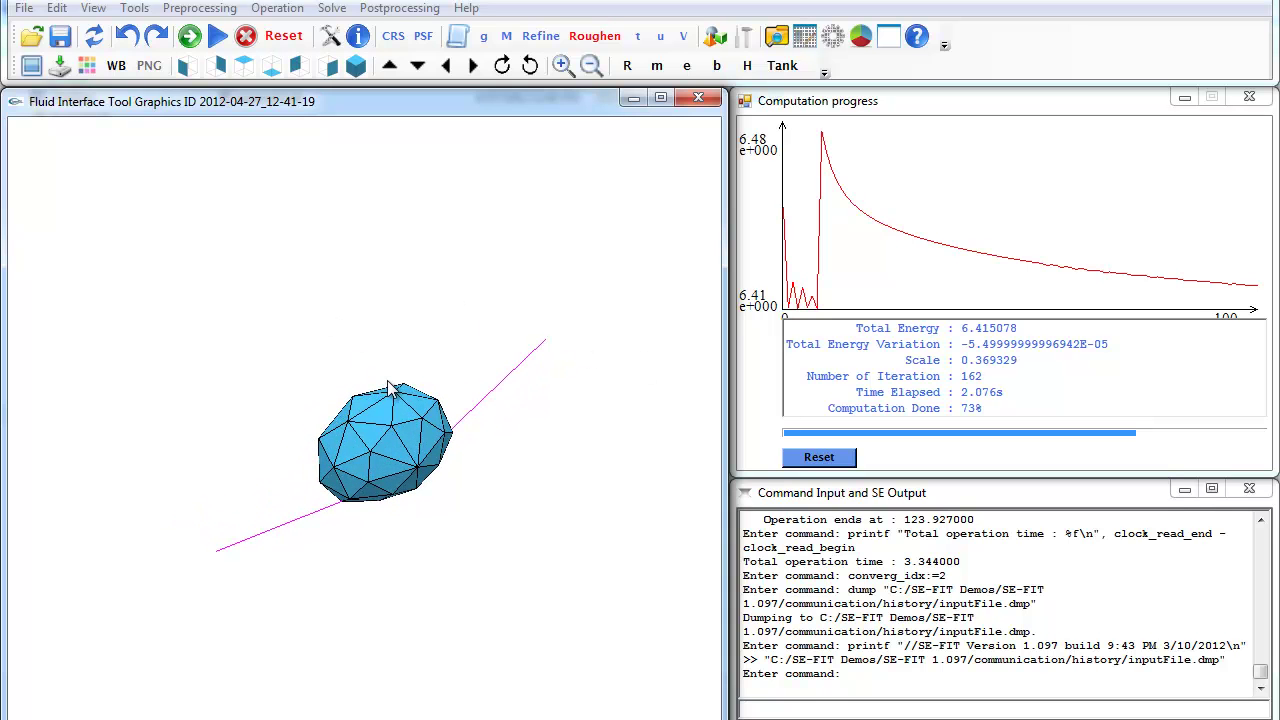
pyautogui.click(540, 37)
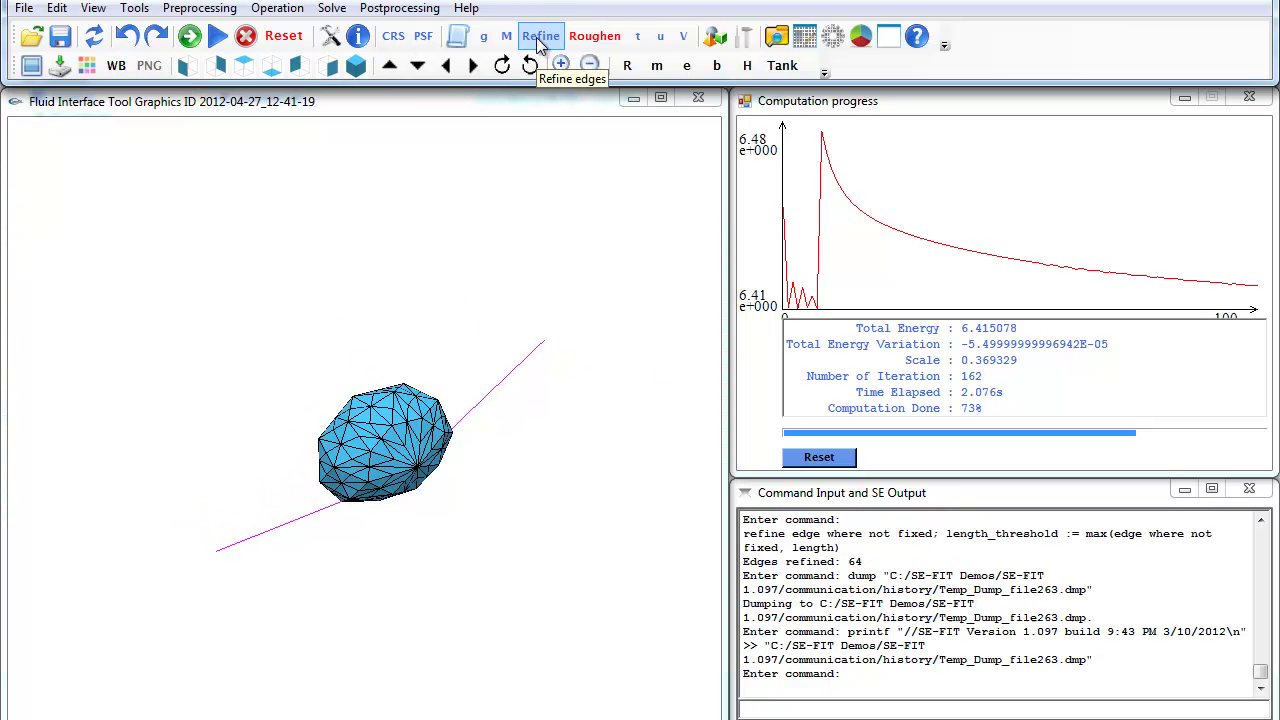
pyautogui.click(216, 36)
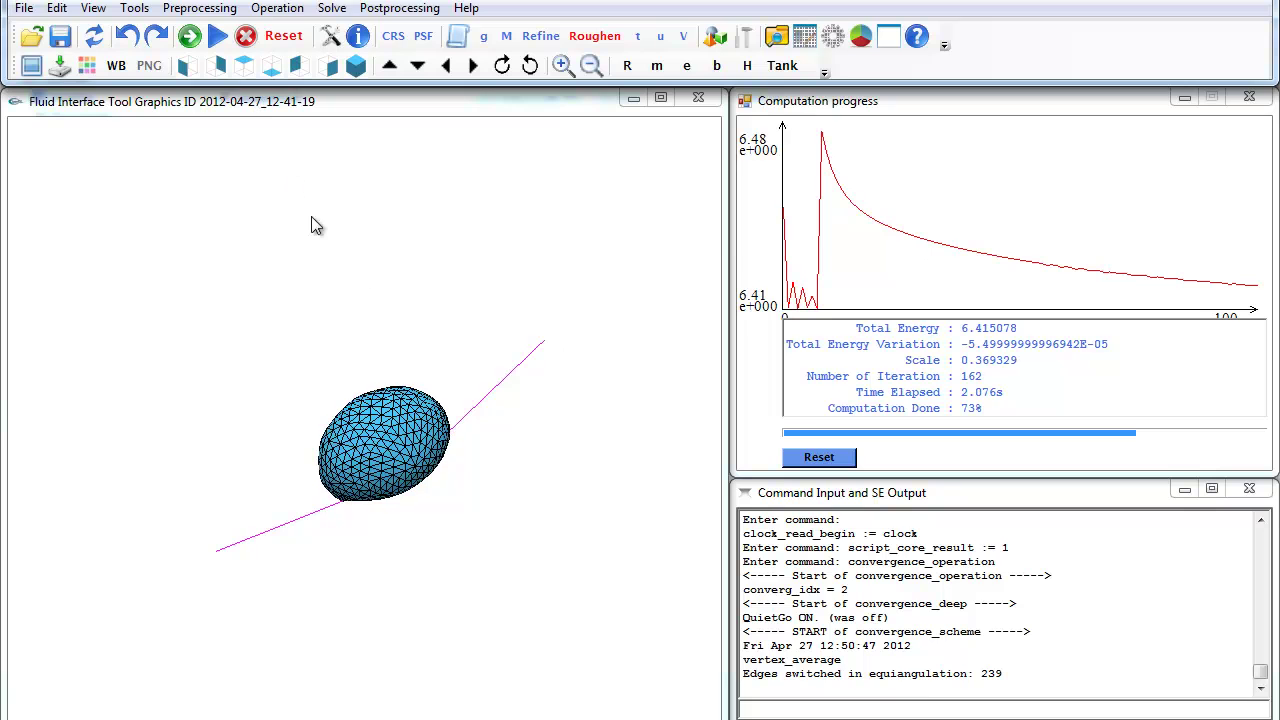
pyautogui.moveTo(514, 351); pyautogui.dragTo(454, 289)
pyautogui.moveTo(492, 254); pyautogui.dragTo(515, 440)
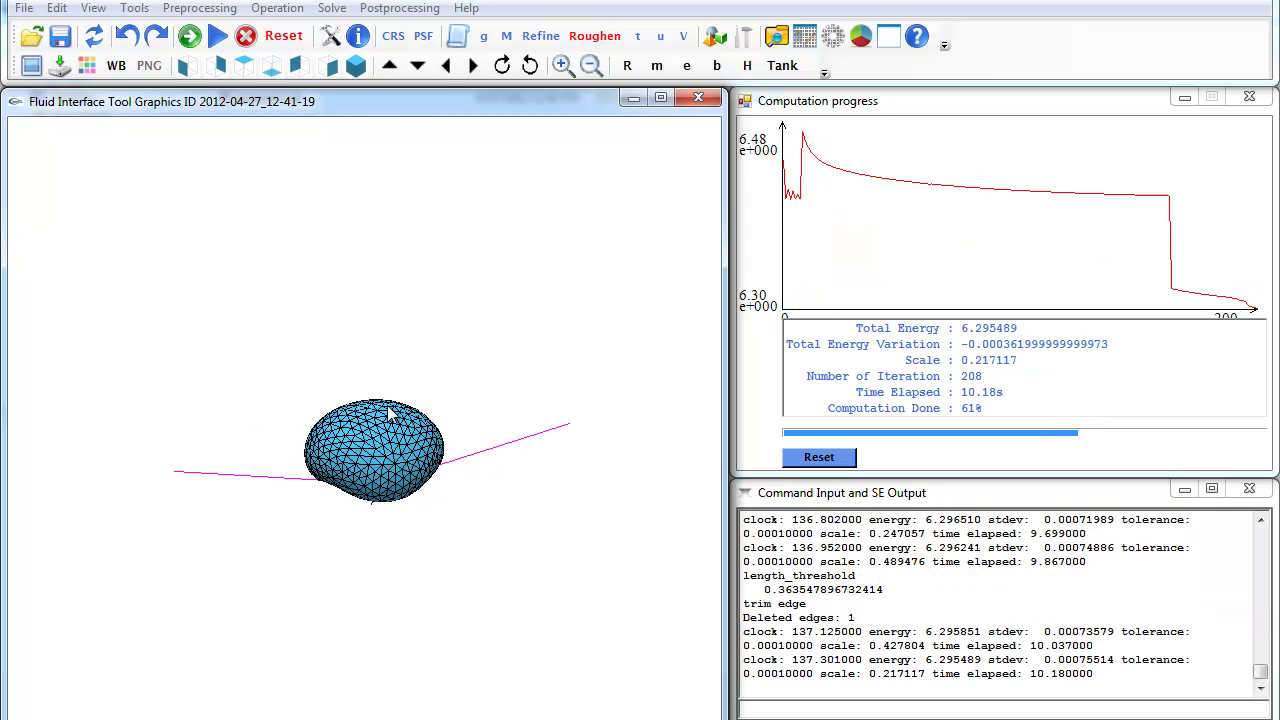
pyautogui.moveTo(390, 413); pyautogui.dragTo(543, 343)
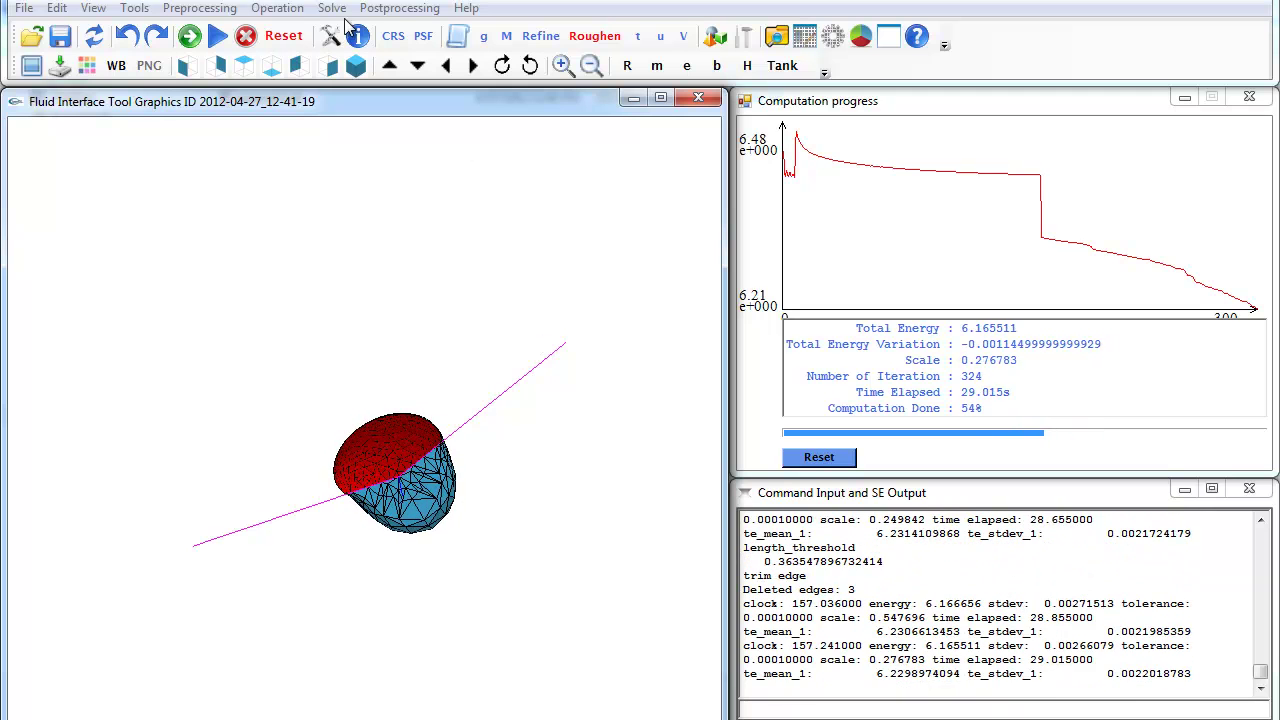
pyautogui.moveTo(482, 362); pyautogui.dragTo(280, 470)
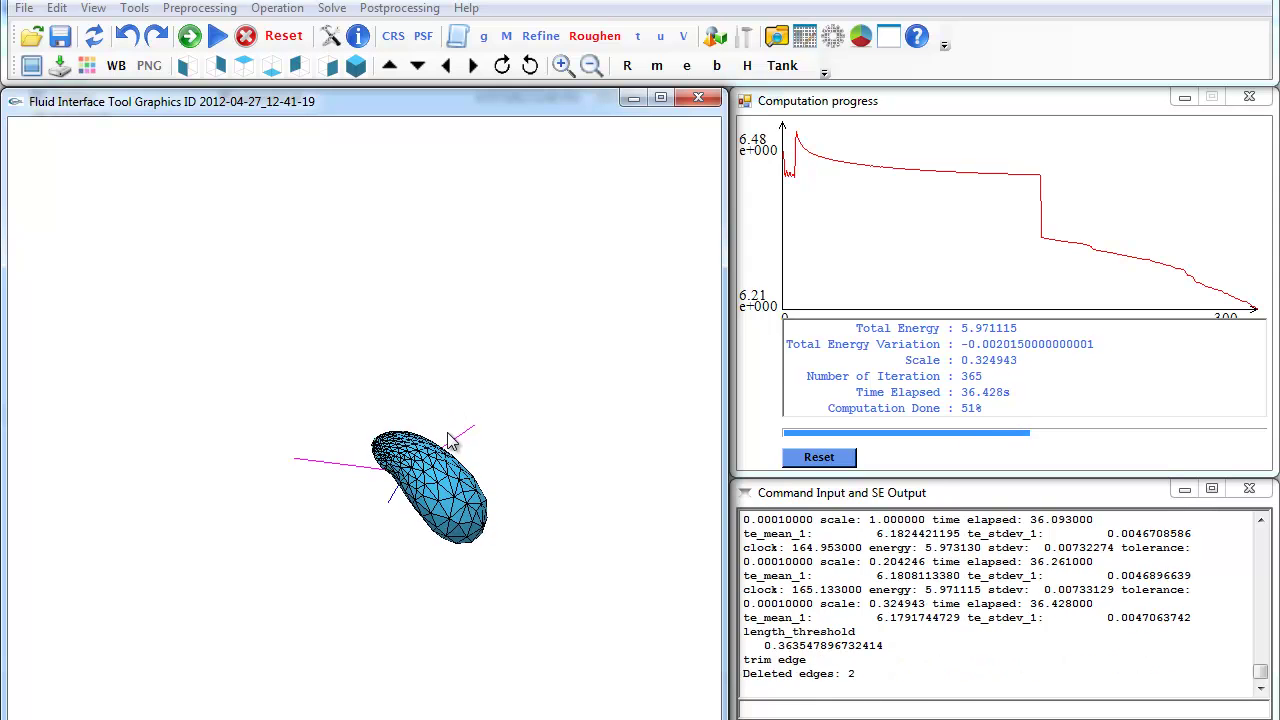
pyautogui.moveTo(509, 409); pyautogui.dragTo(186, 300)
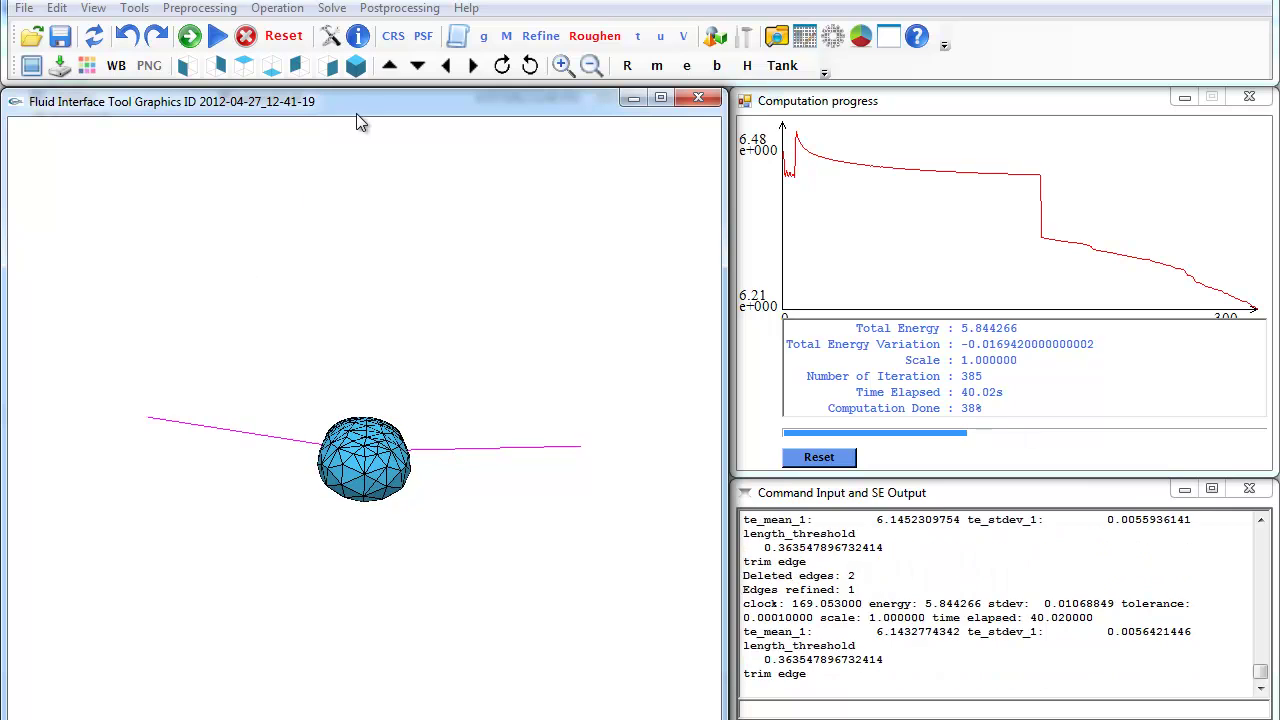
# - Stop the wevbd_5 run, reset the solver, and bring back the Command Input and SE Output window
pyautogui.click(248, 42)
pyautogui.click(285, 40)
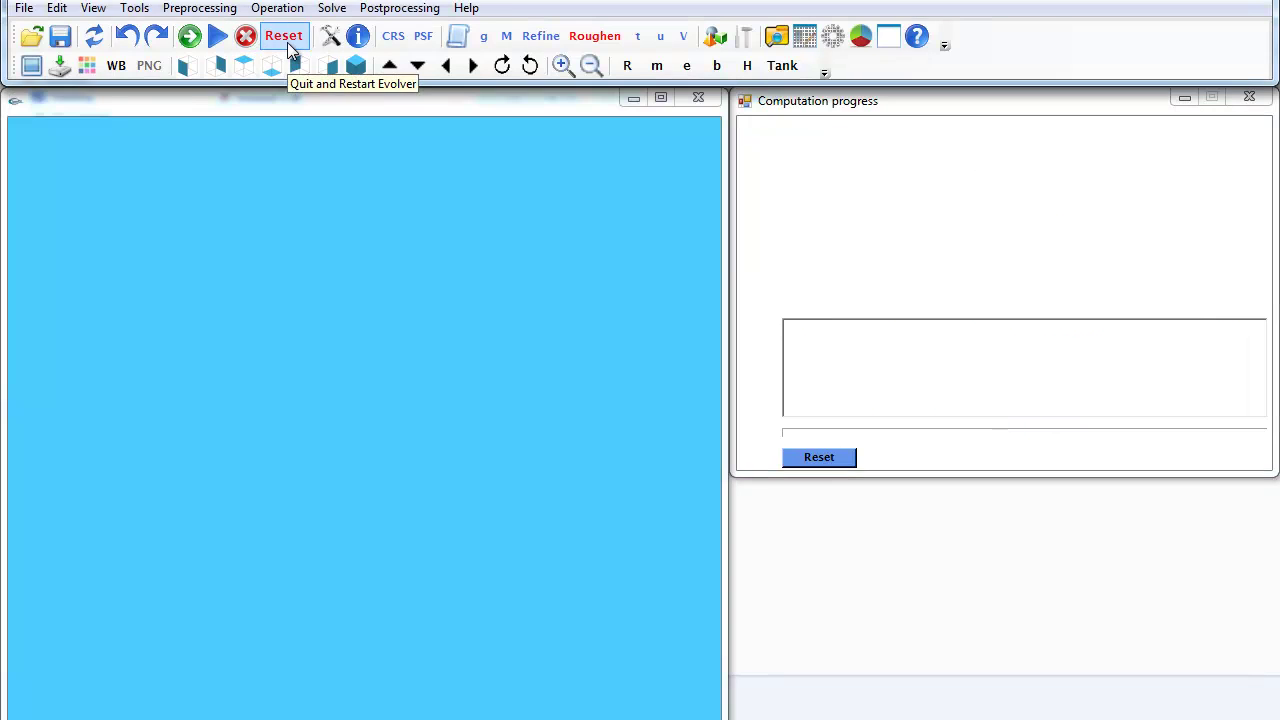
pyautogui.click(890, 38)
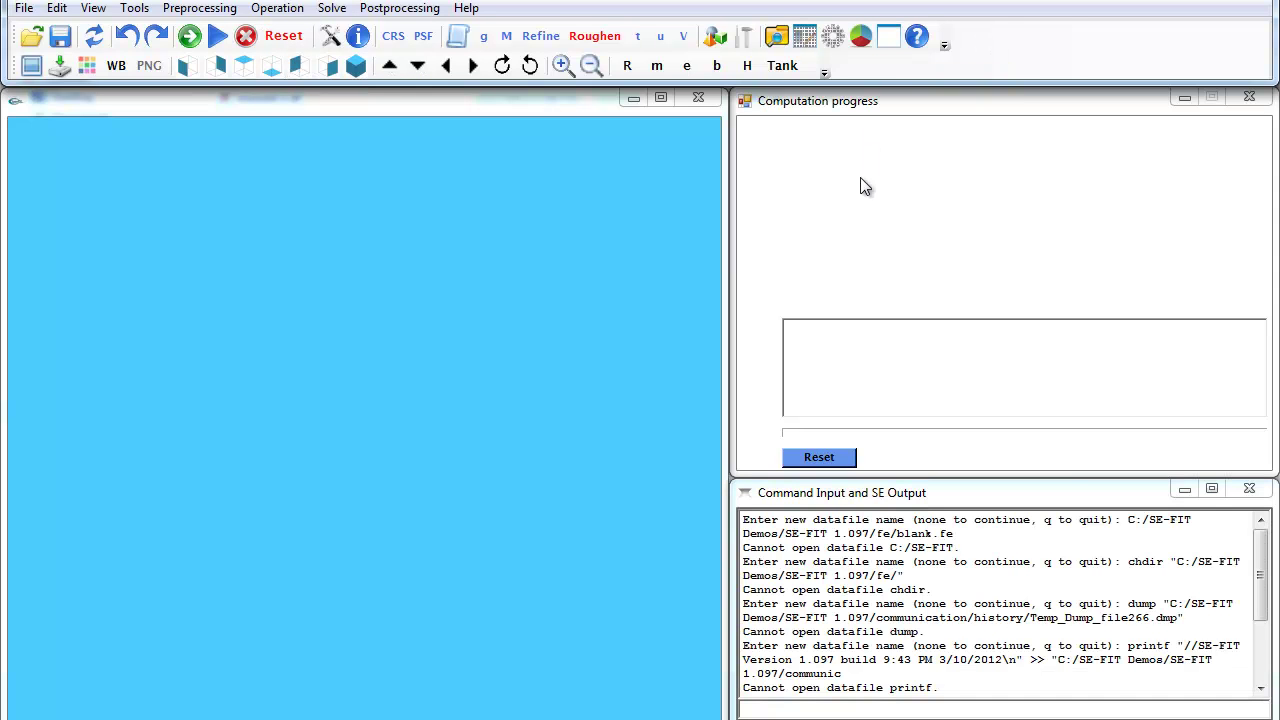